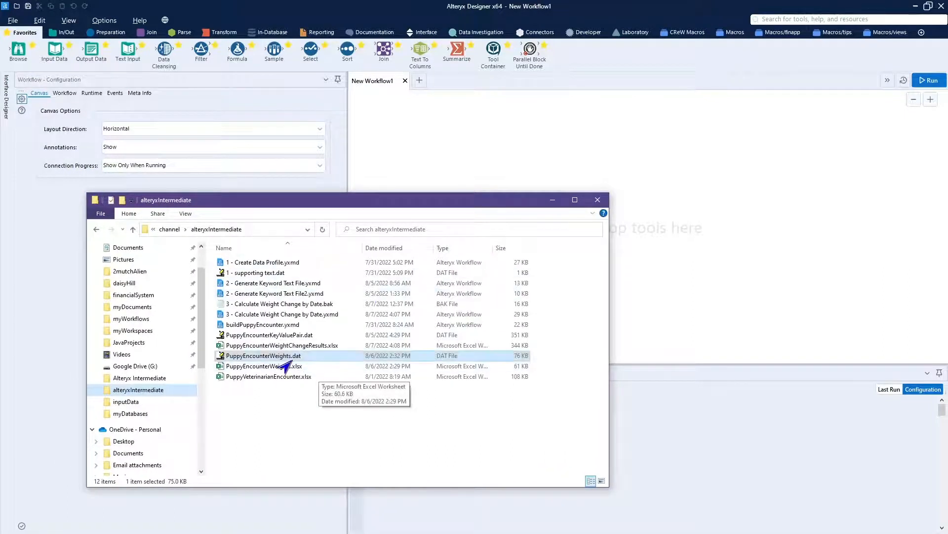
- Add PuppyEncounterWeights.dat and PuppyVeterinarianEncounter.xlsx to the canvas as inputs, using the workbook's encounter sheet
click(290, 357)
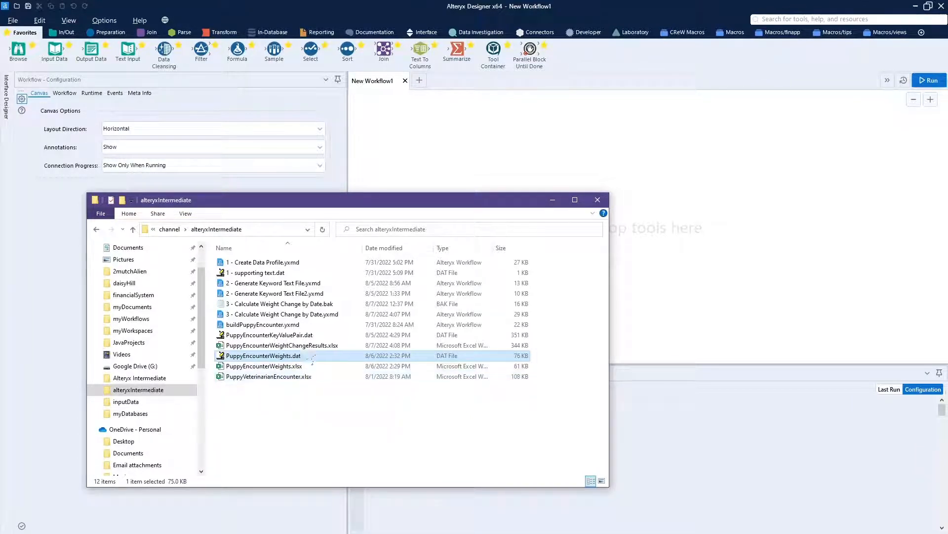
ctrl+click(292, 382)
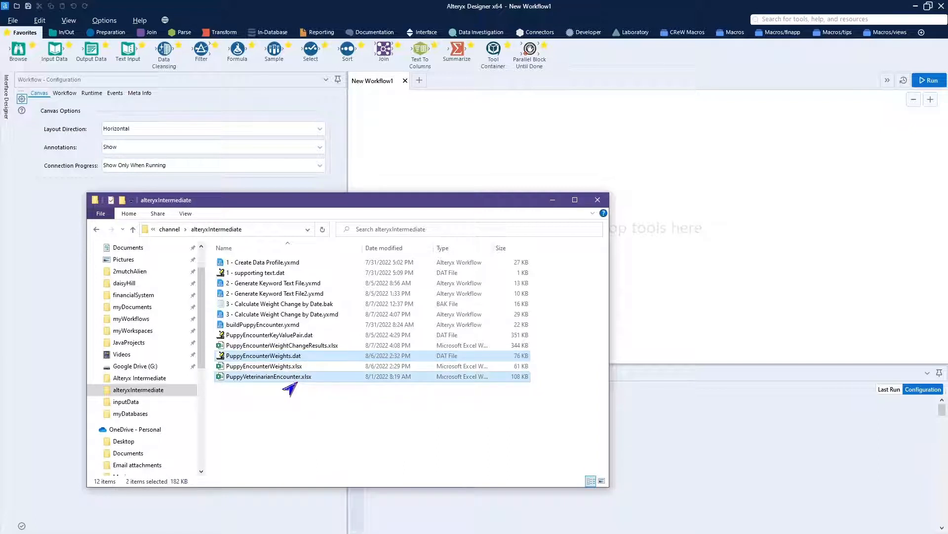
drag(290, 388, 739, 205)
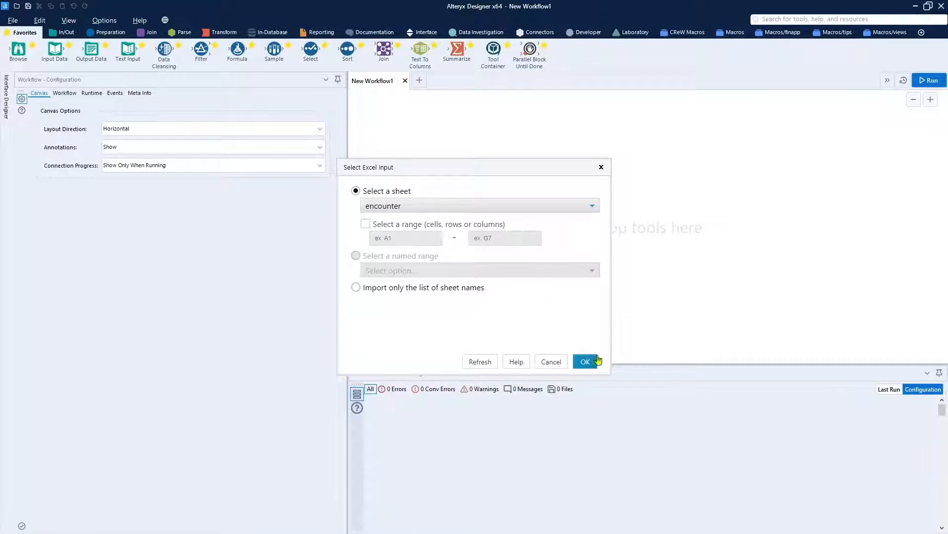
click(583, 362)
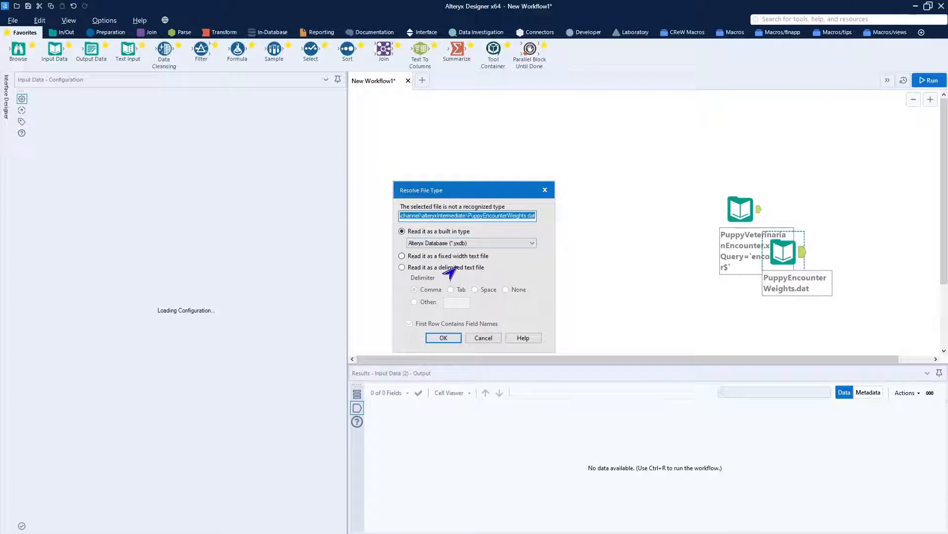
- Have PuppyEncounterWeights.dat read as a delimited text file with the Other delimiter option and field names in the first row
click(402, 267)
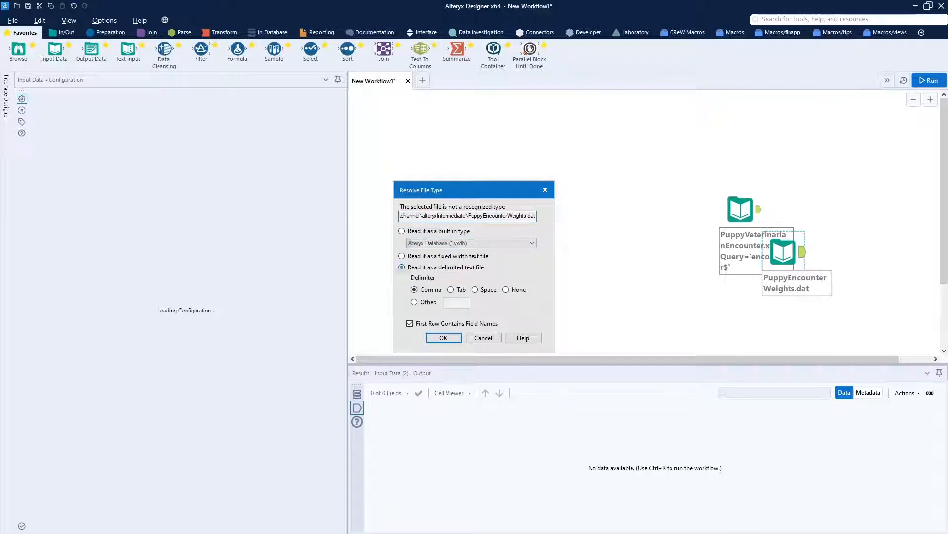
click(414, 302)
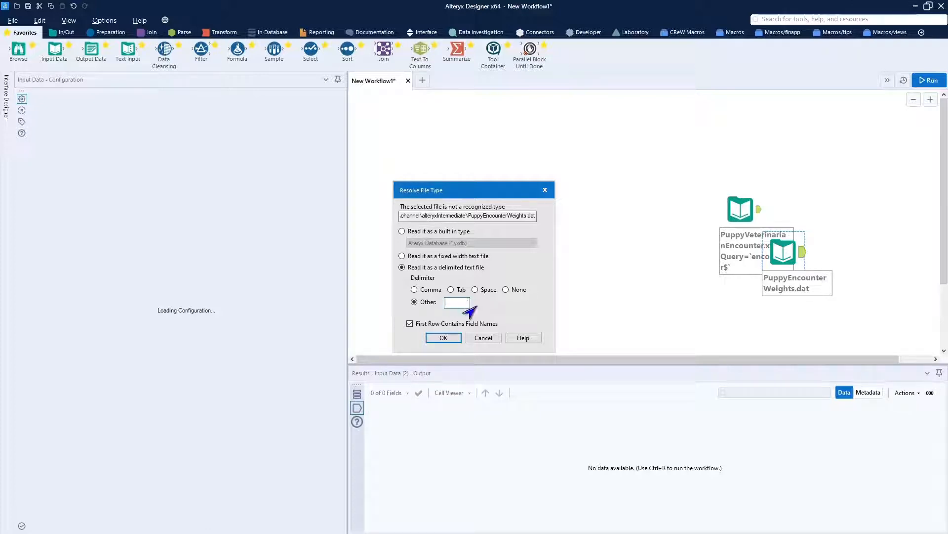
click(442, 341)
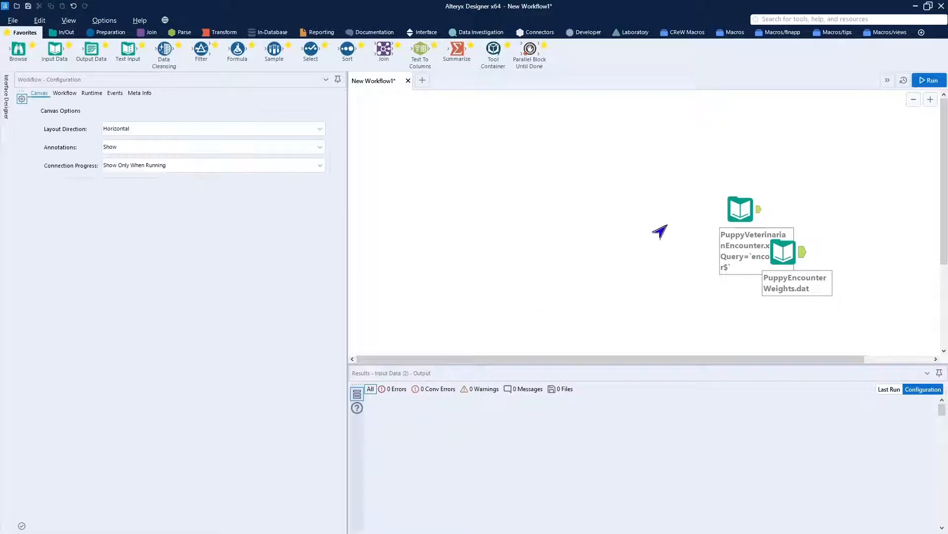
- Separate the two input tools, placing the weights input above and left of the encounter input, and run the workflow
drag(741, 206, 536, 269)
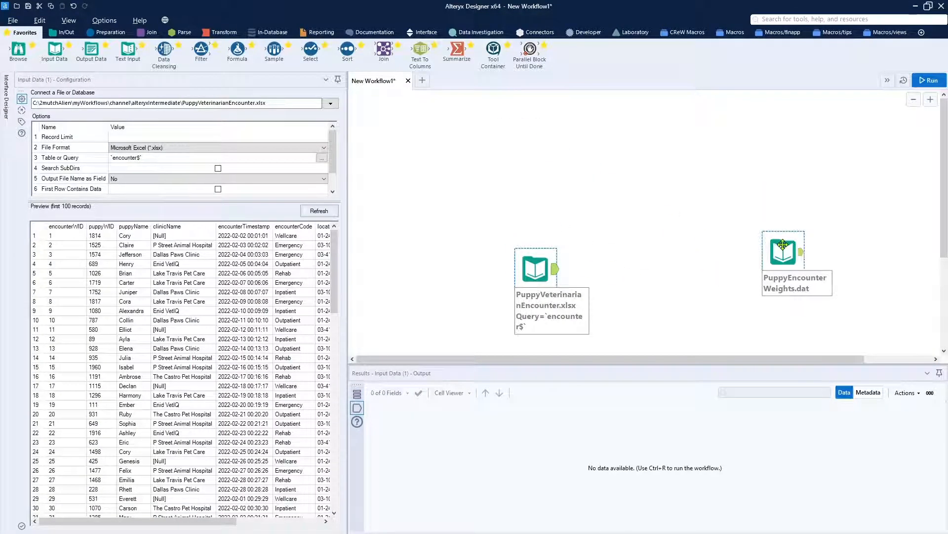
drag(781, 249, 389, 128)
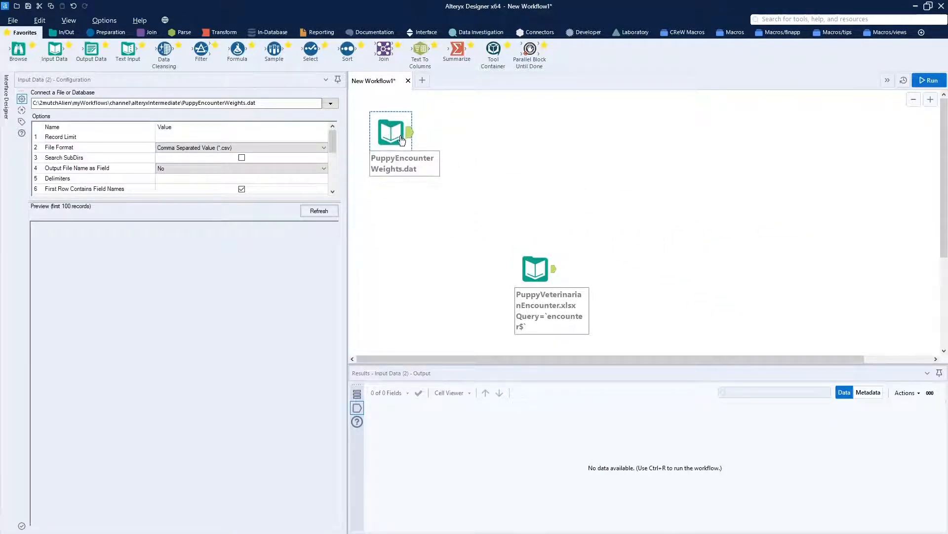
click(923, 82)
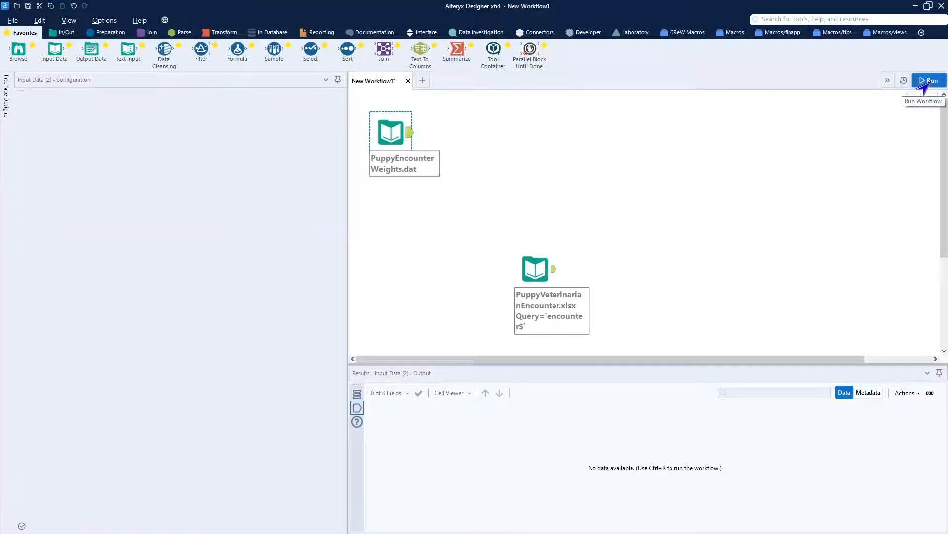
- Set the weights input's delimiter to a pipe (|) and run the workflow again
click(391, 127)
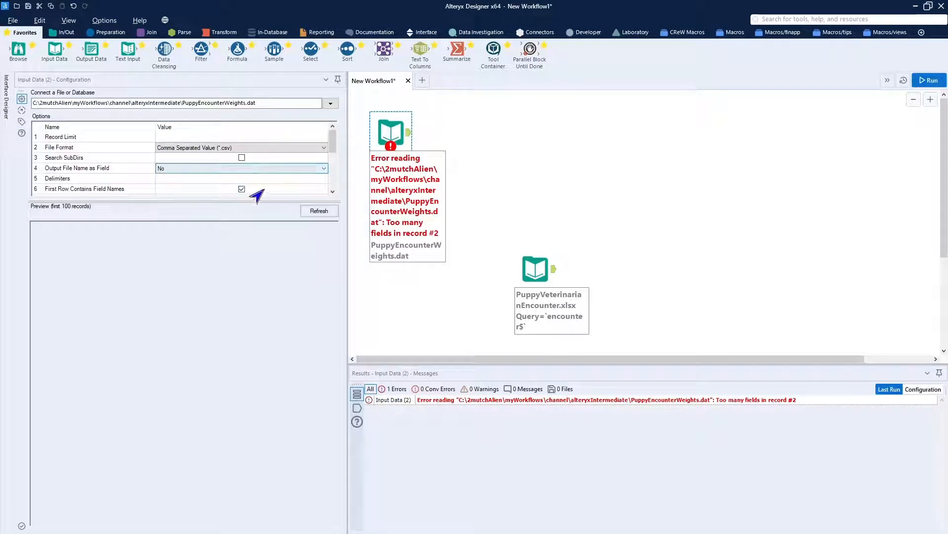
click(254, 179)
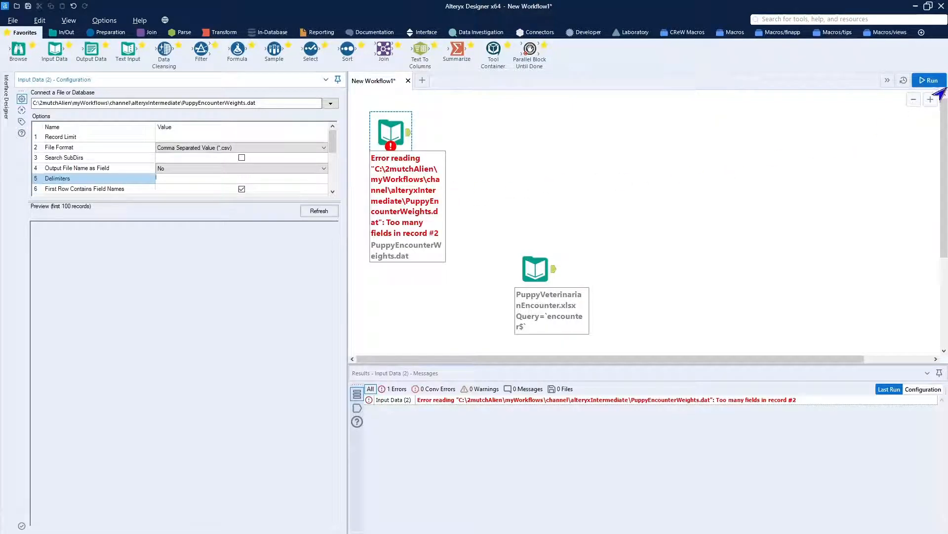
click(923, 82)
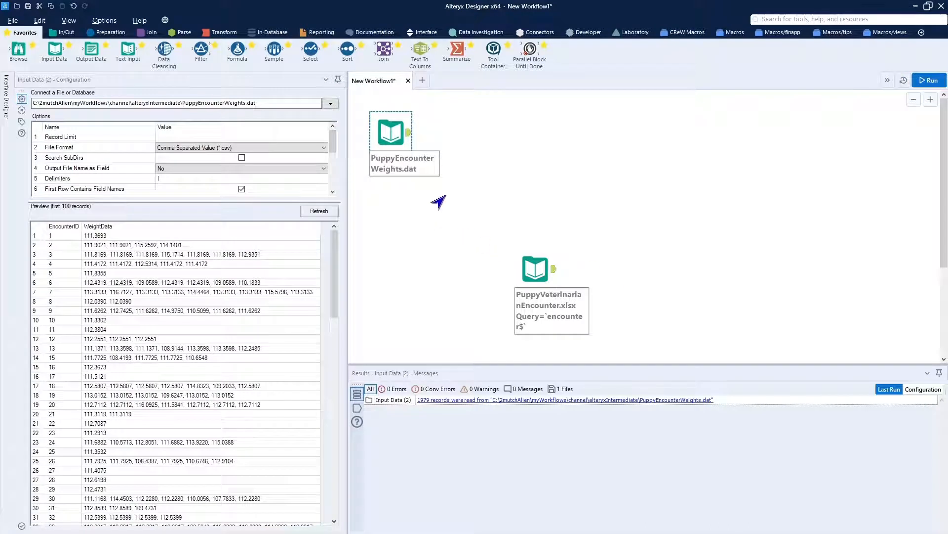
- Examine the output records of the weights input and the veterinarian encounter input
click(410, 134)
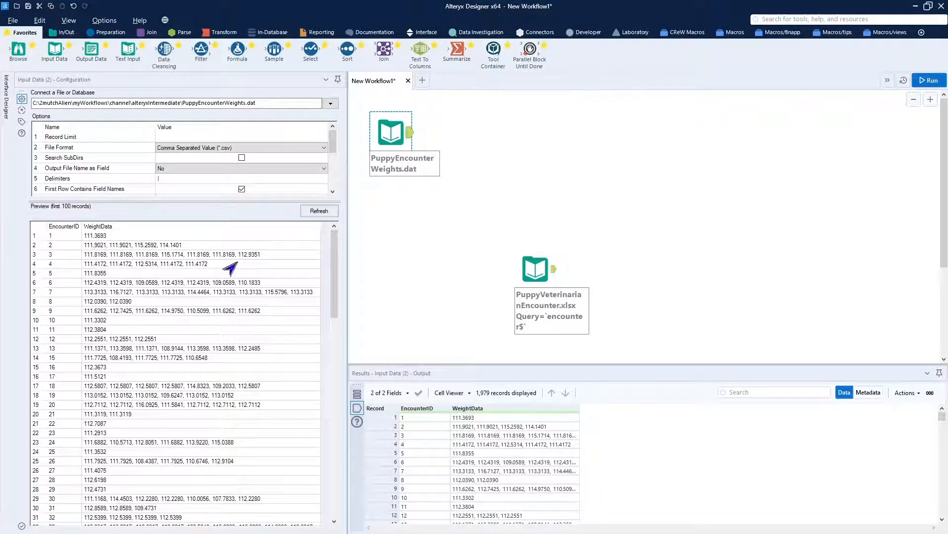
click(527, 268)
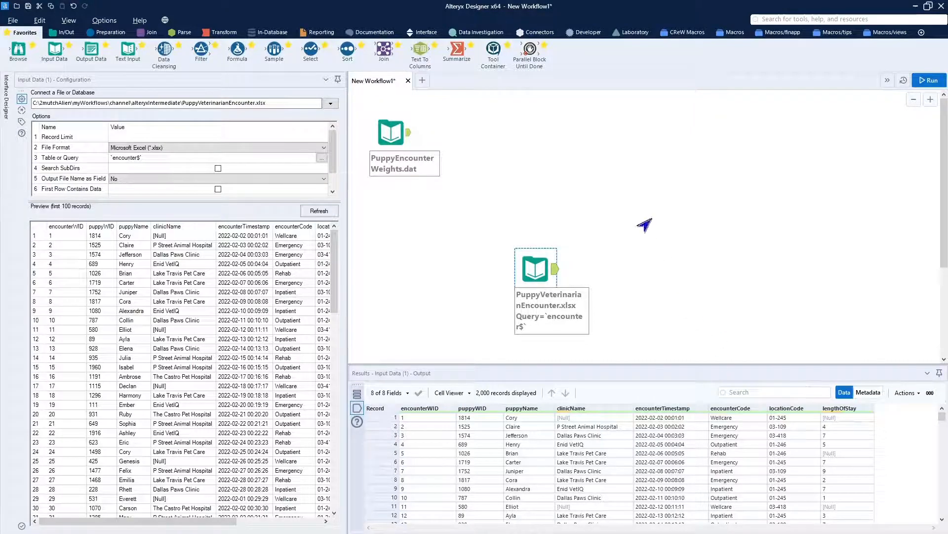
click(409, 132)
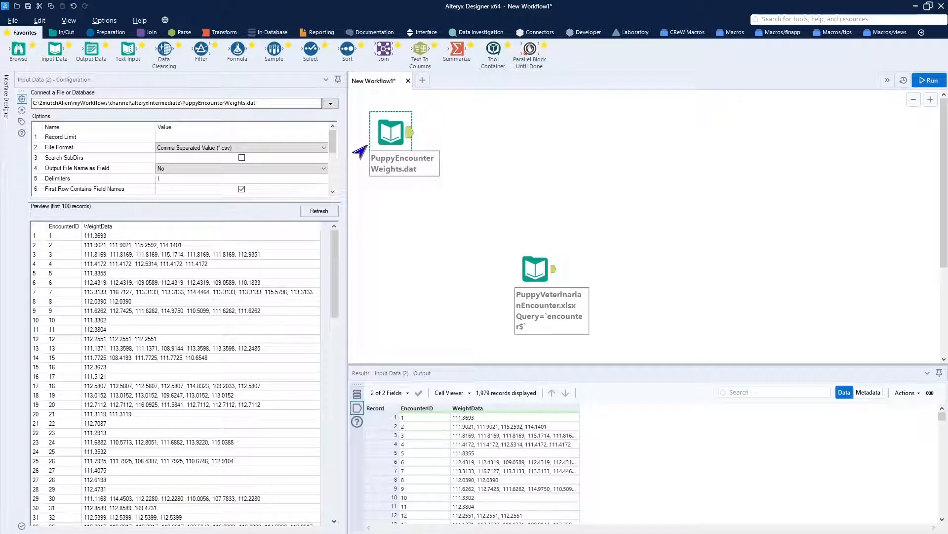
- Add a Text To Columns tool connected to the output of the PuppyEncounterWeights.dat input
click(222, 32)
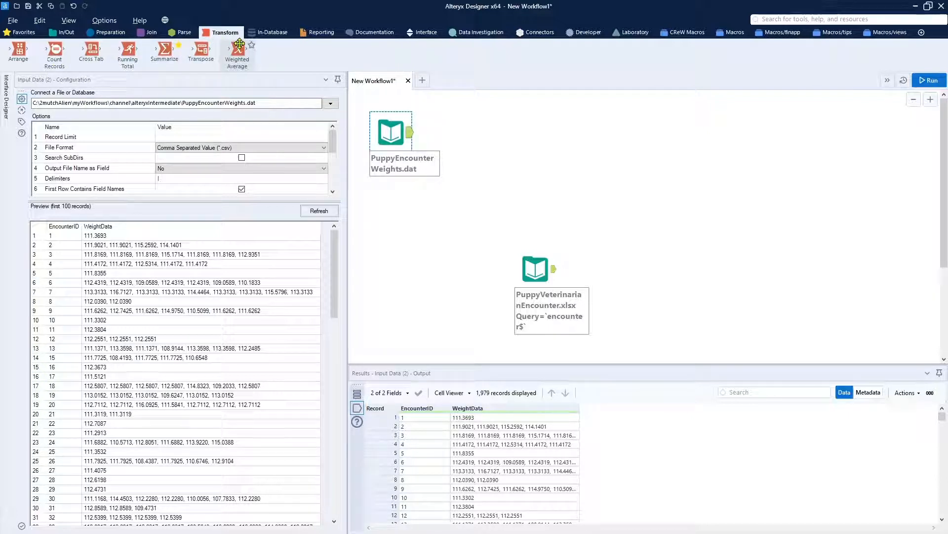
click(179, 33)
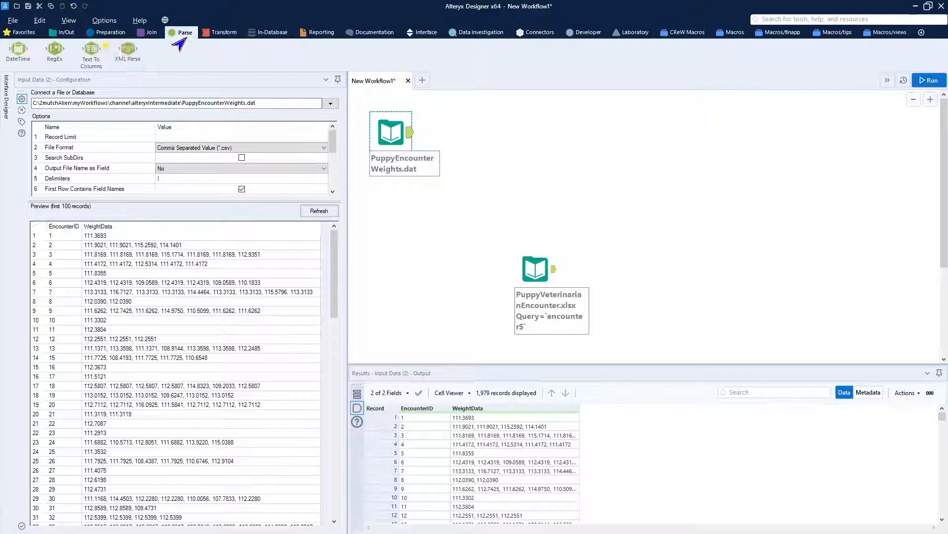
drag(92, 49, 501, 132)
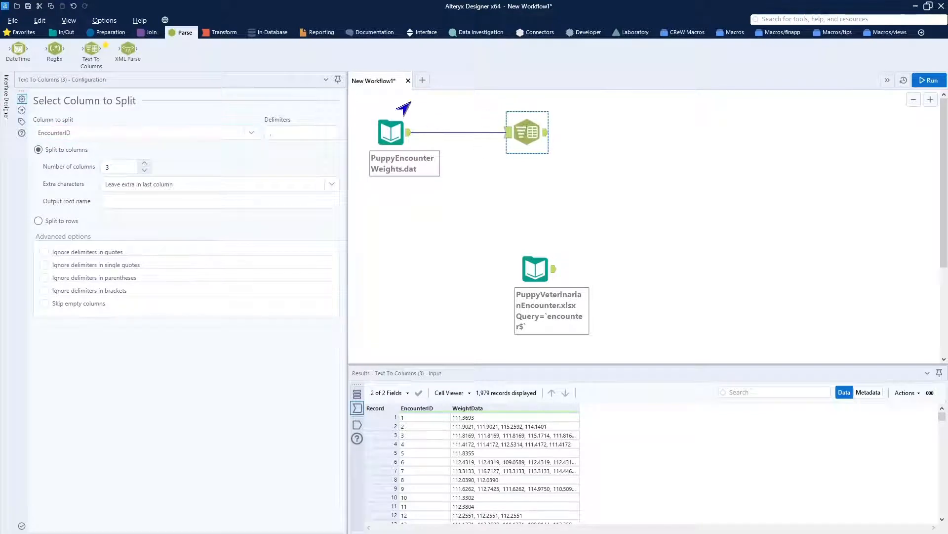
- Insert a Select tool between the weights input and Text To Columns and change EncounterID's type to Int16
click(94, 33)
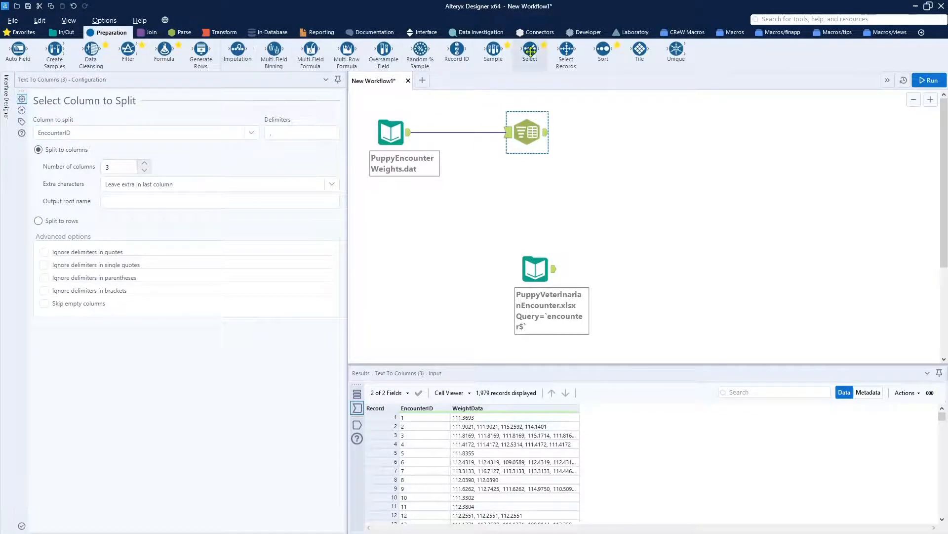
drag(530, 51, 460, 132)
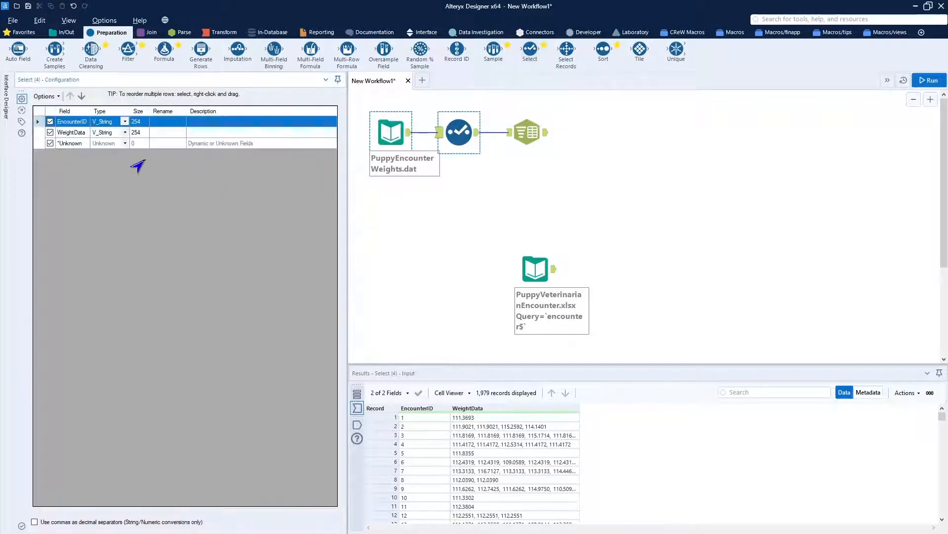
click(121, 122)
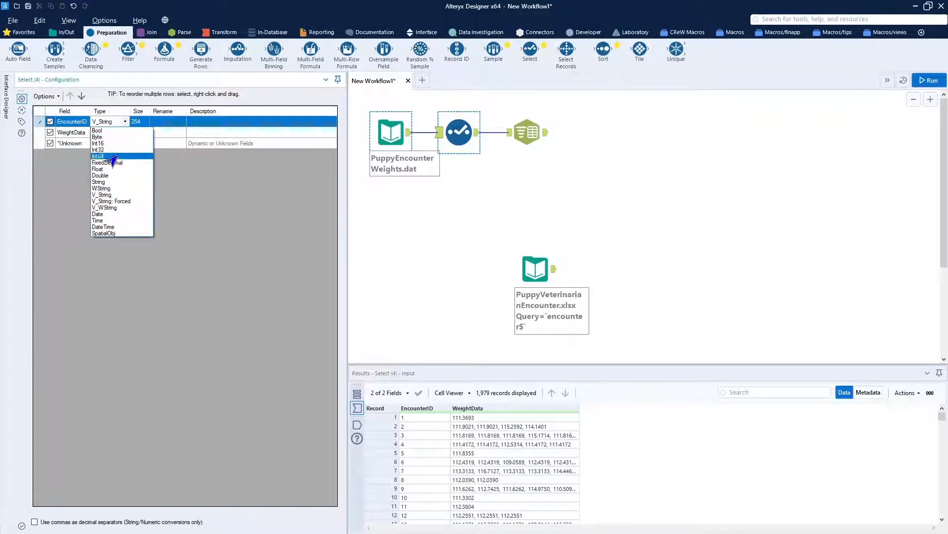
click(119, 143)
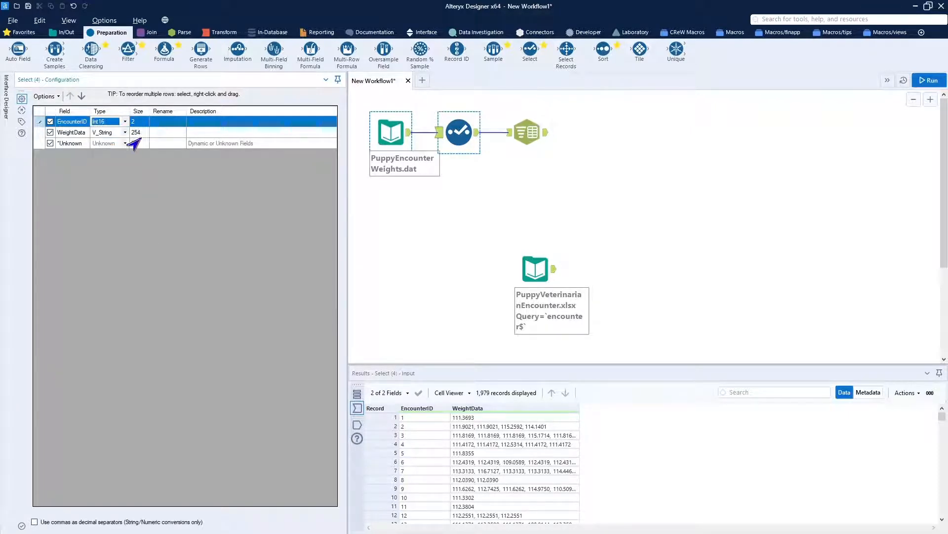
- Set the WeightData field's size to 200 in the Select tool
click(138, 132)
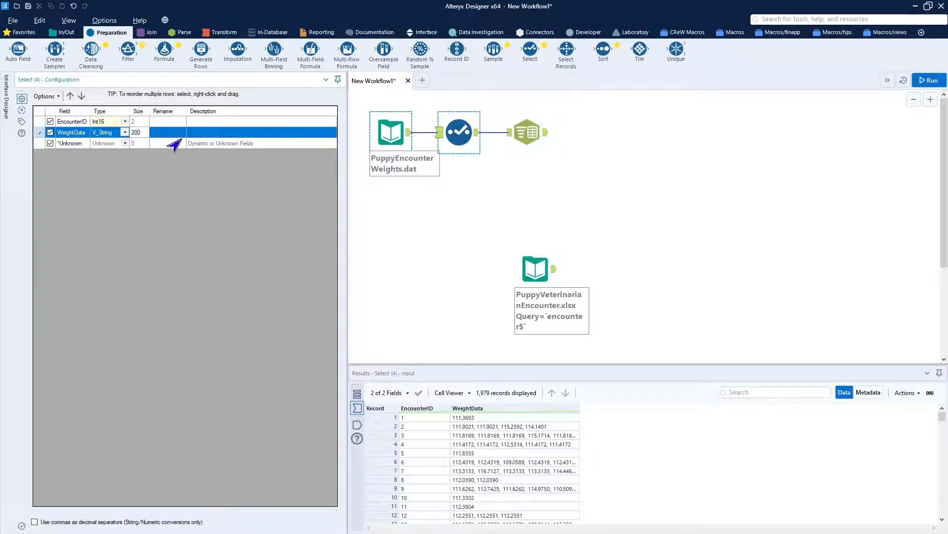
key(BackSpace)
key(BackSpace)
key(BackSpace)
- Configure Text To Columns to split the WeightData column to rows and skip empty columns
click(528, 132)
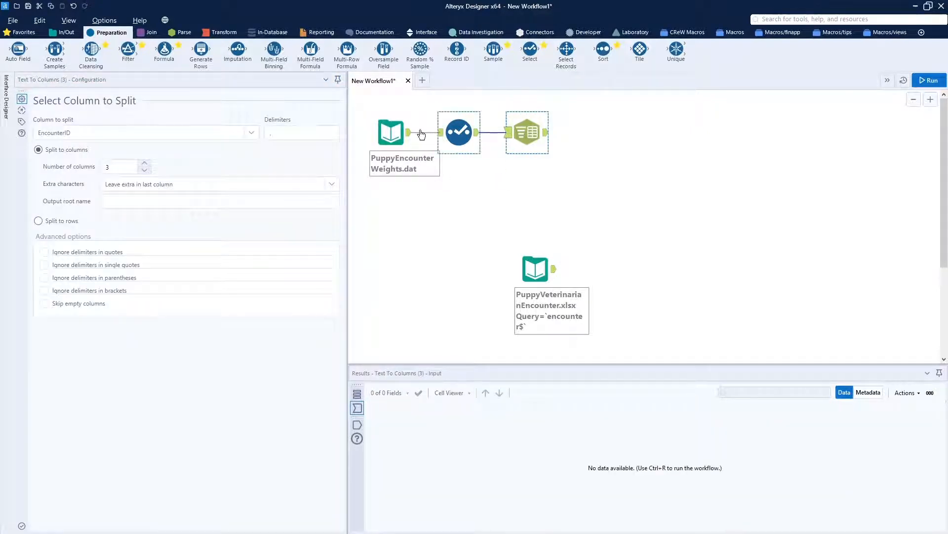
click(266, 130)
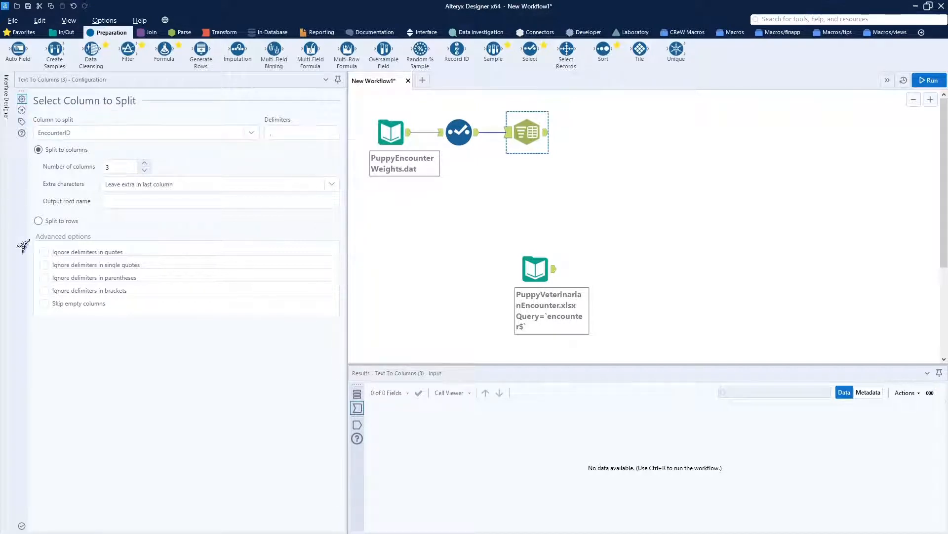
click(39, 221)
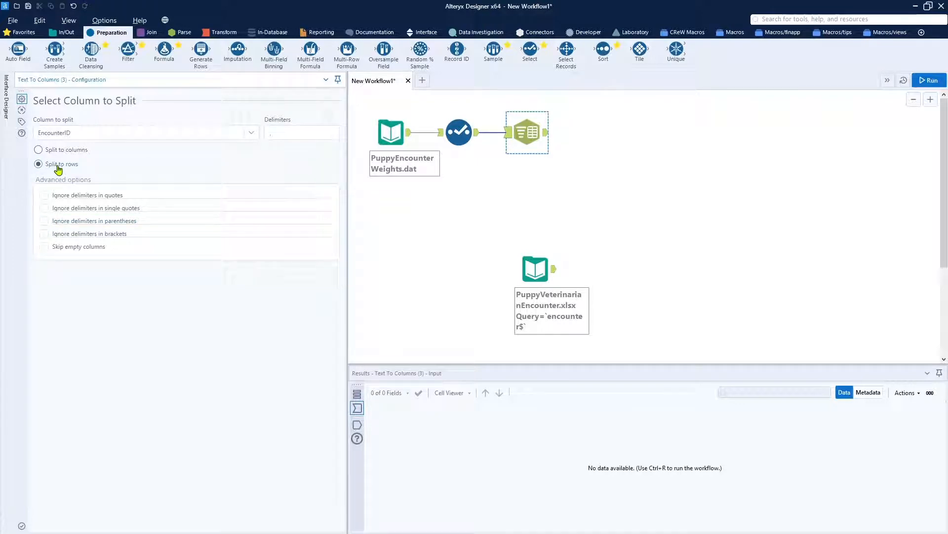
click(92, 134)
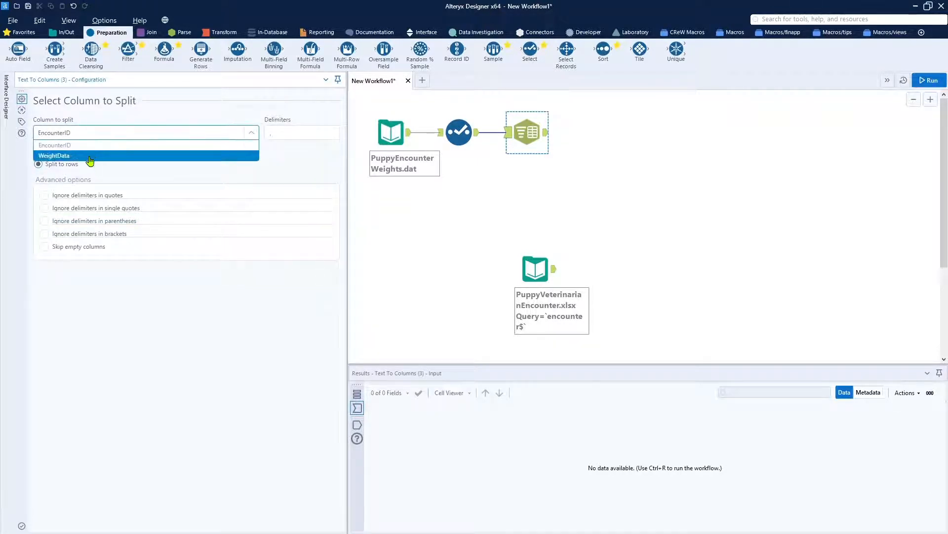
click(89, 156)
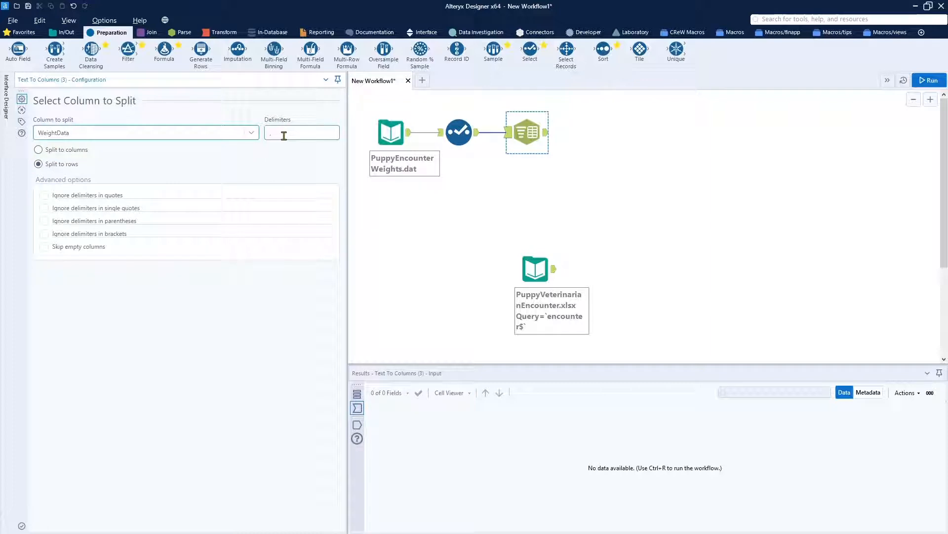
click(44, 249)
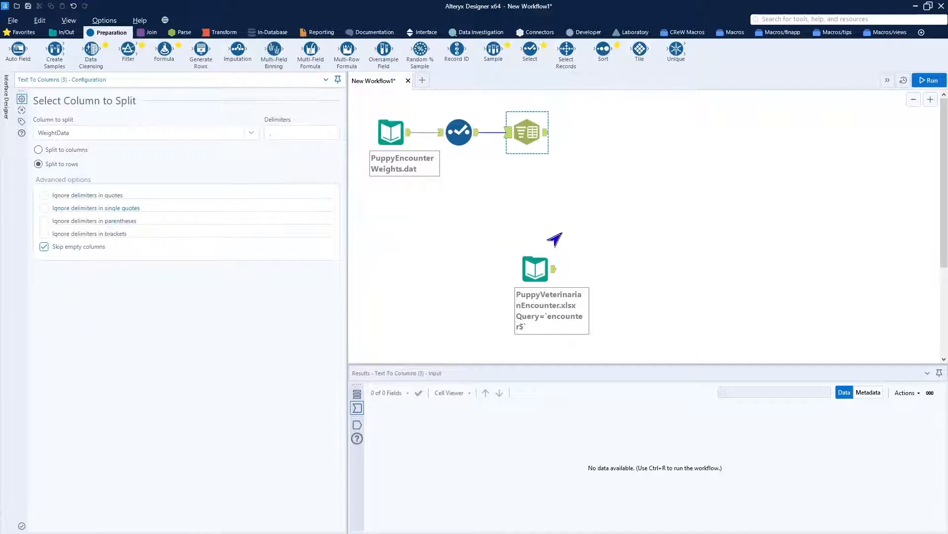
- Run the workflow and examine the output rows of the Text To Columns tool
click(922, 83)
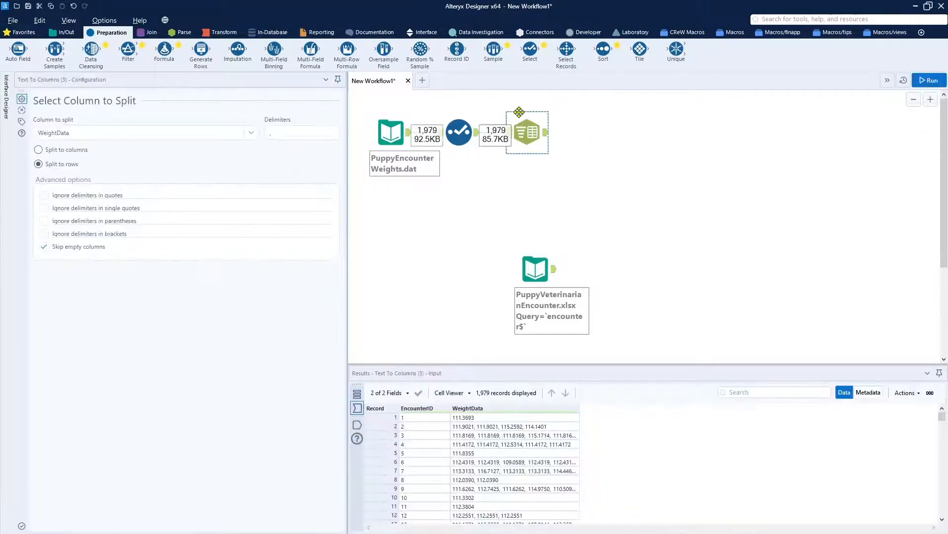
click(546, 131)
click(551, 136)
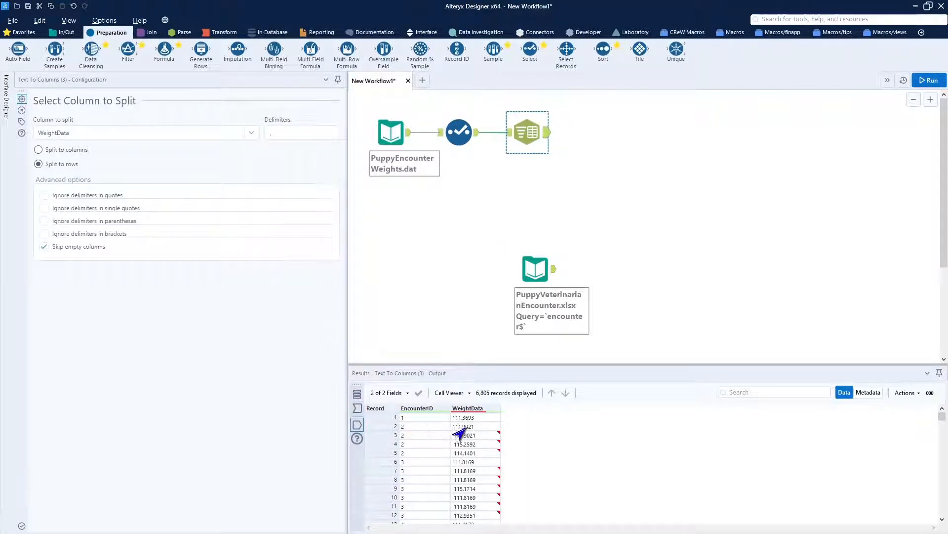
mouse_move(449, 436)
- Add a second Select tool after Text To Columns and change WeightData's type to FixedDecimal
drag(534, 50, 607, 133)
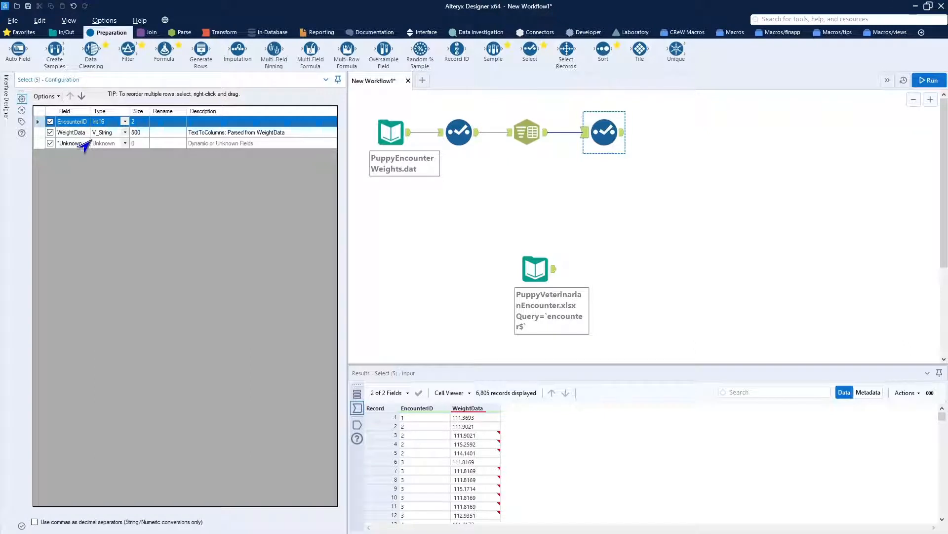
click(124, 132)
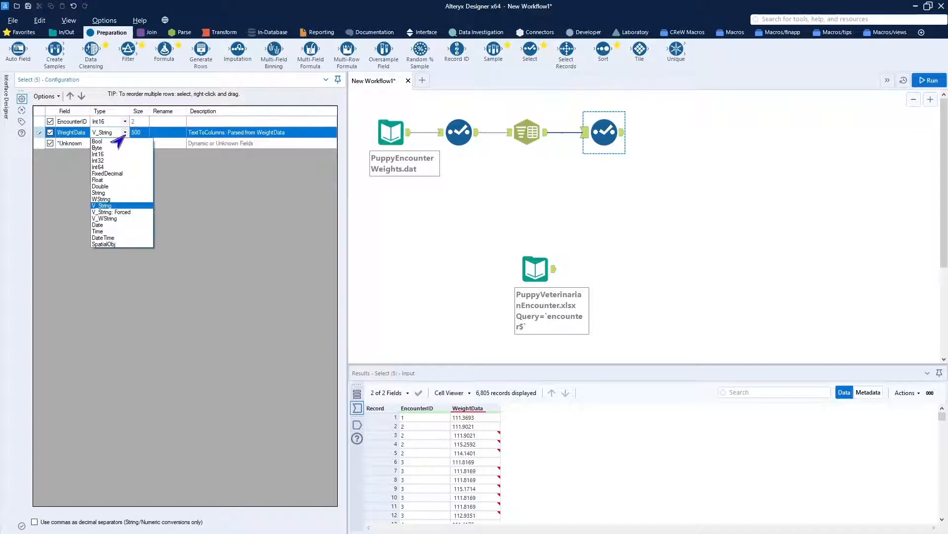
click(116, 173)
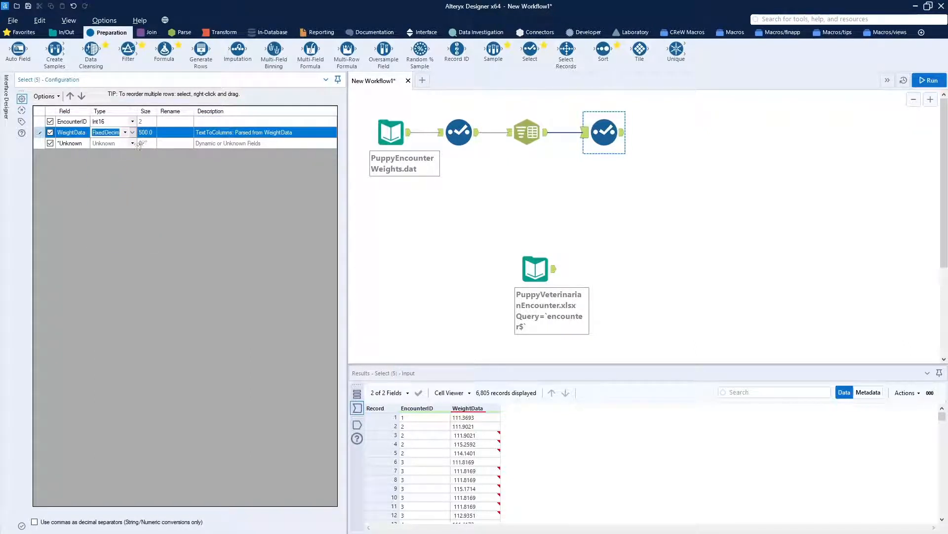
- Set WeightData's size to 10.4 in the second Select tool and run the workflow
click(147, 131)
text(10.4)
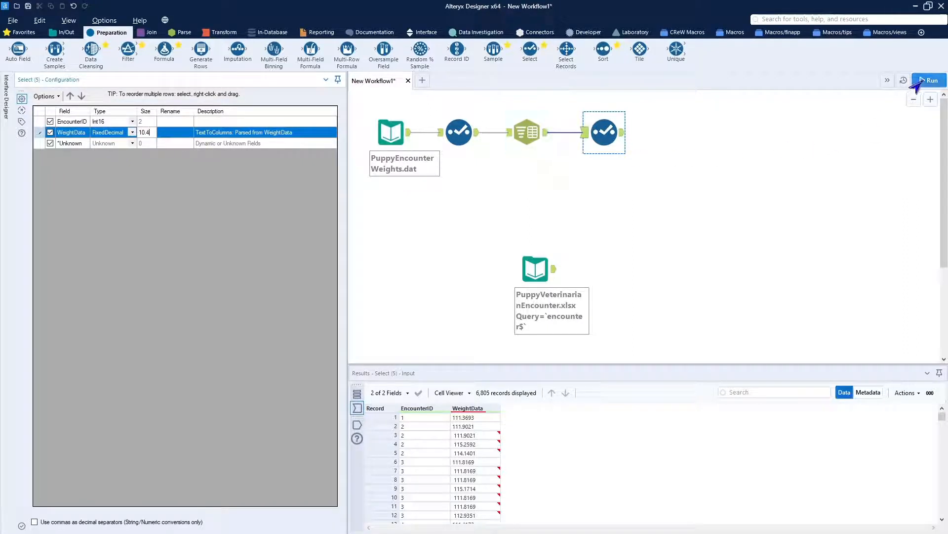
click(929, 80)
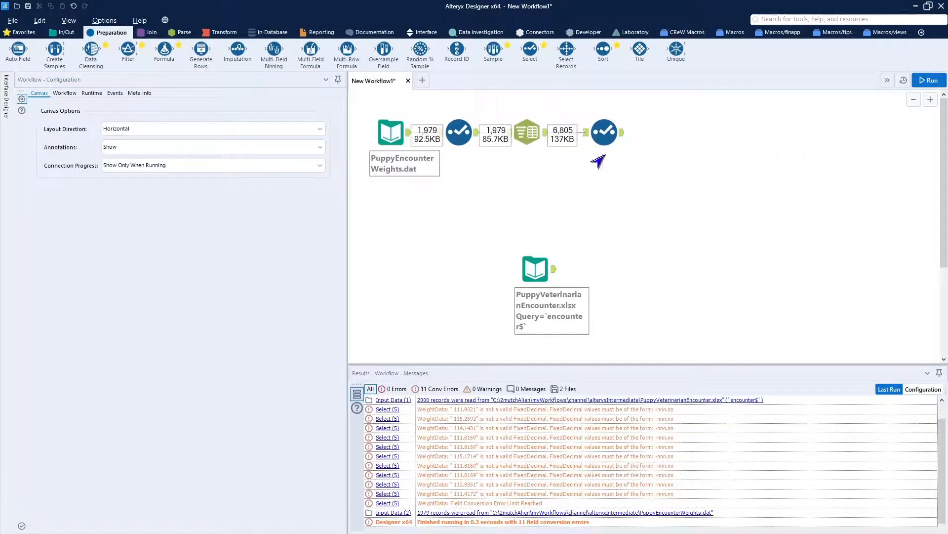
- Change WeightData's type to Float in the second Select tool
click(606, 138)
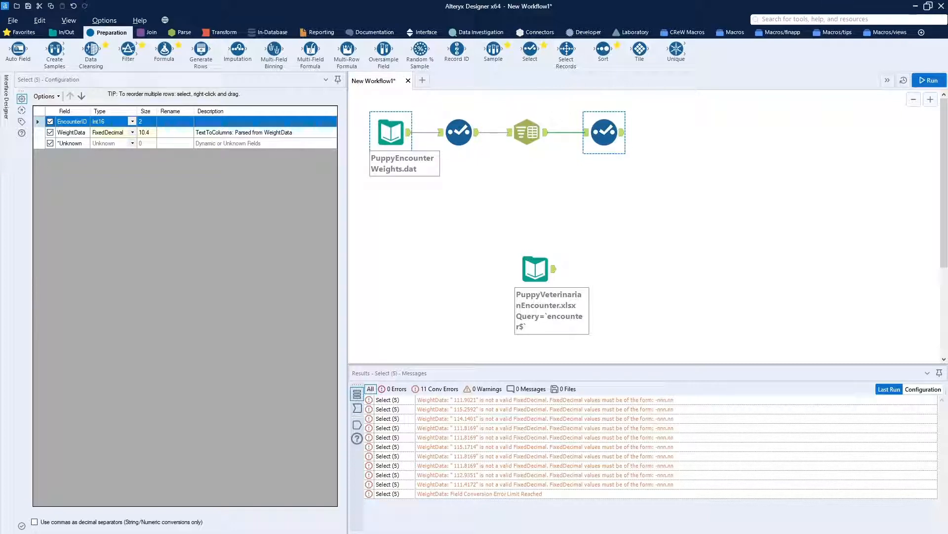
click(127, 133)
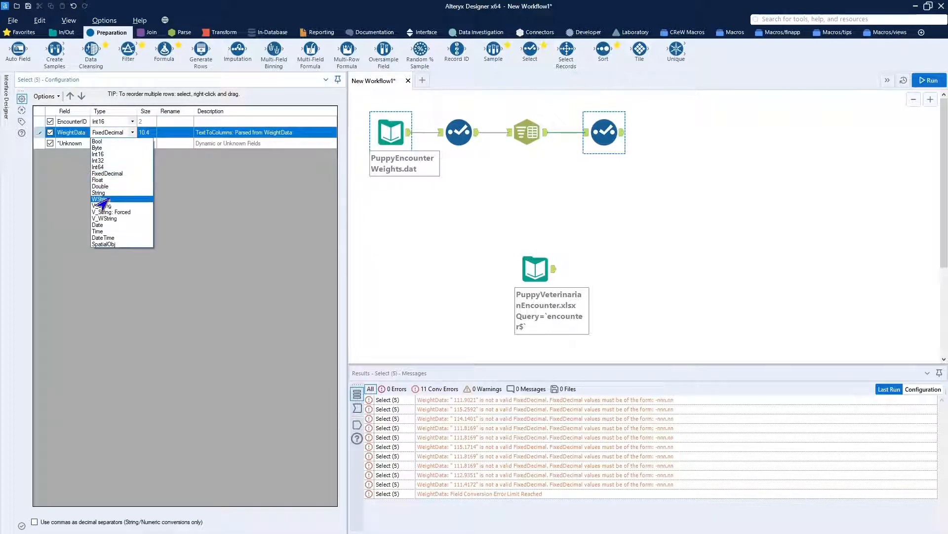
click(111, 179)
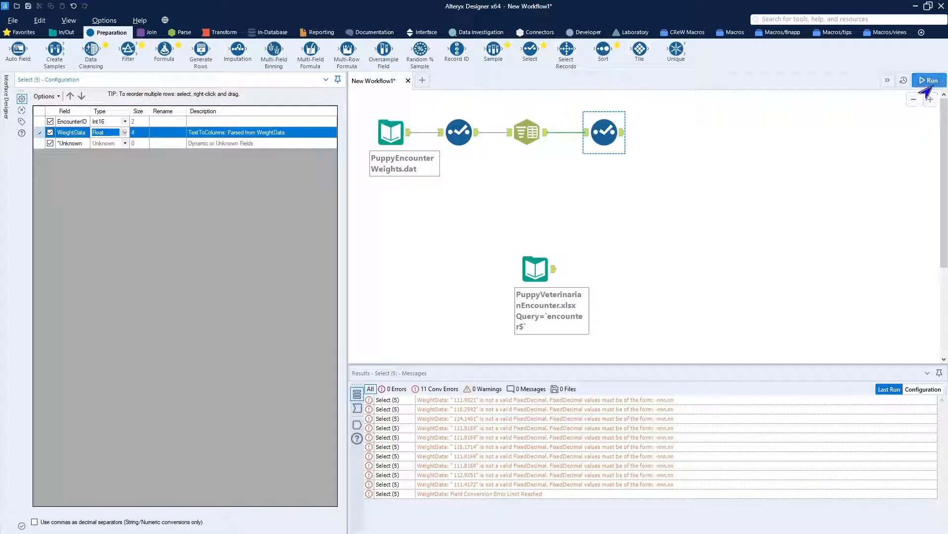
- Run the workflow and examine the EncounterID and WeightData values output by the second Select tool
click(928, 80)
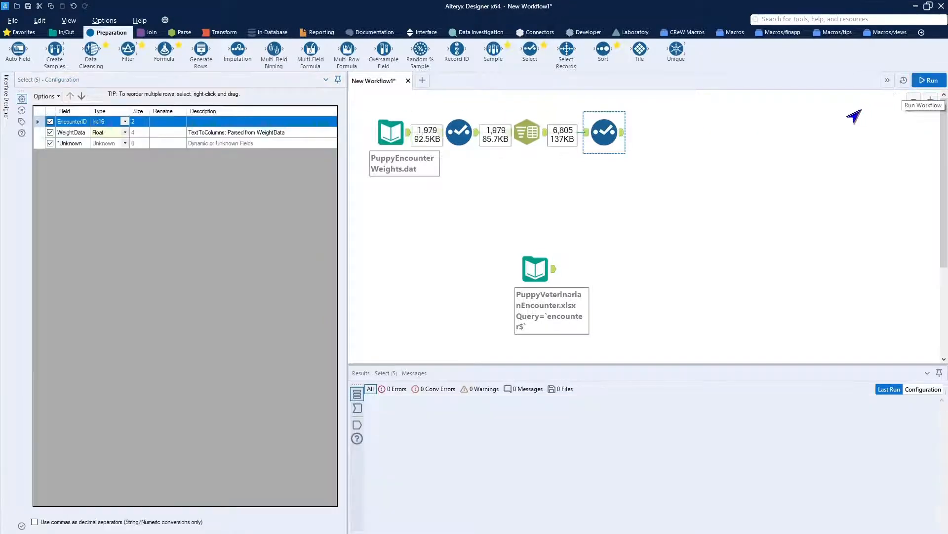
click(623, 133)
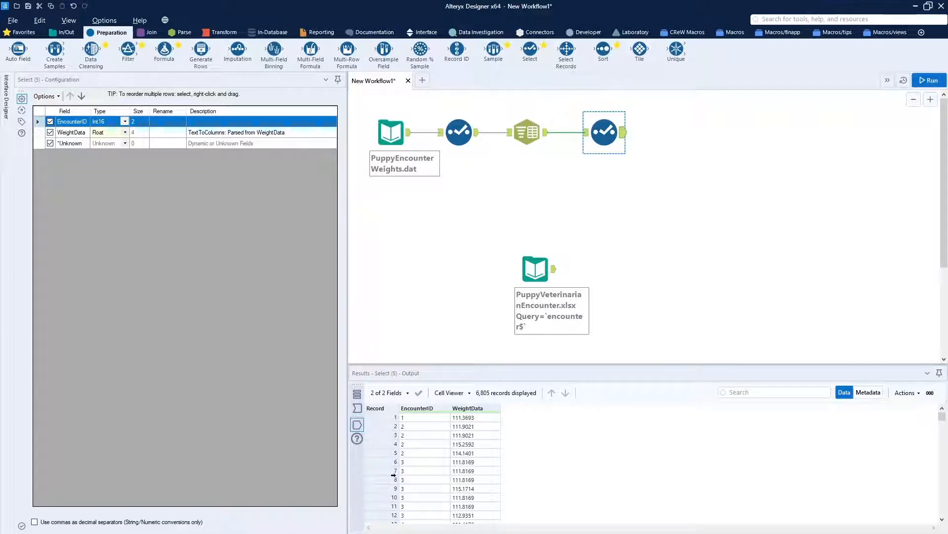
click(411, 420)
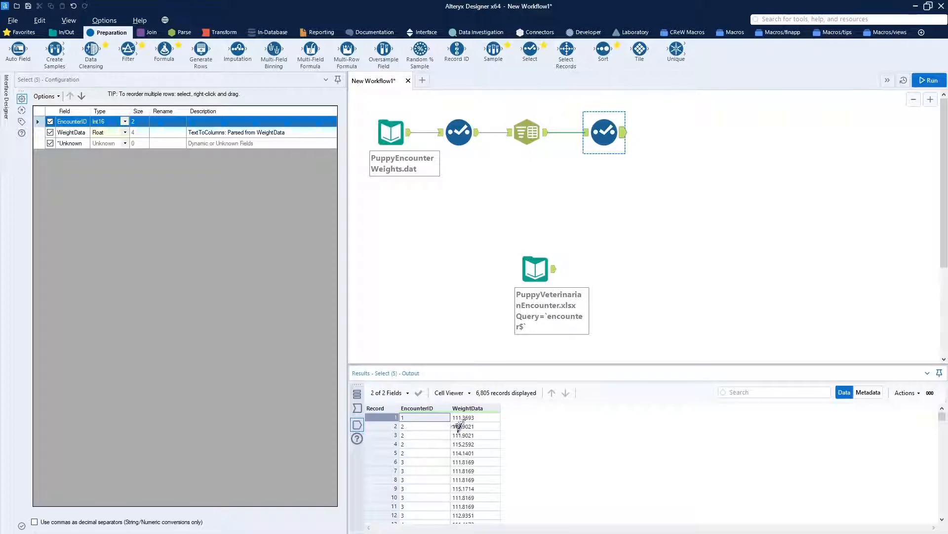
click(461, 418)
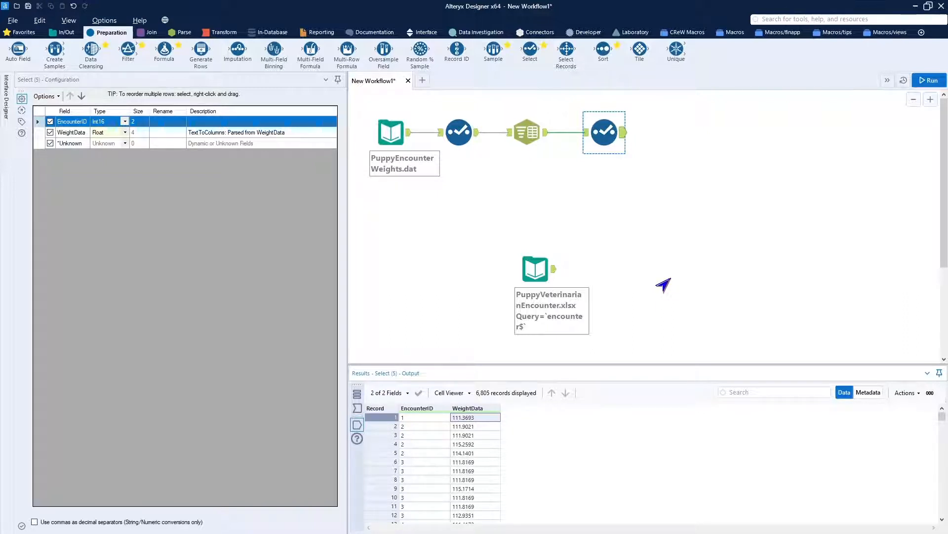
- Tighten the canvas spacing by moving the second Select tool and Text To Columns closer to the preceding tools
drag(601, 133, 518, 134)
ctrl+click(541, 139)
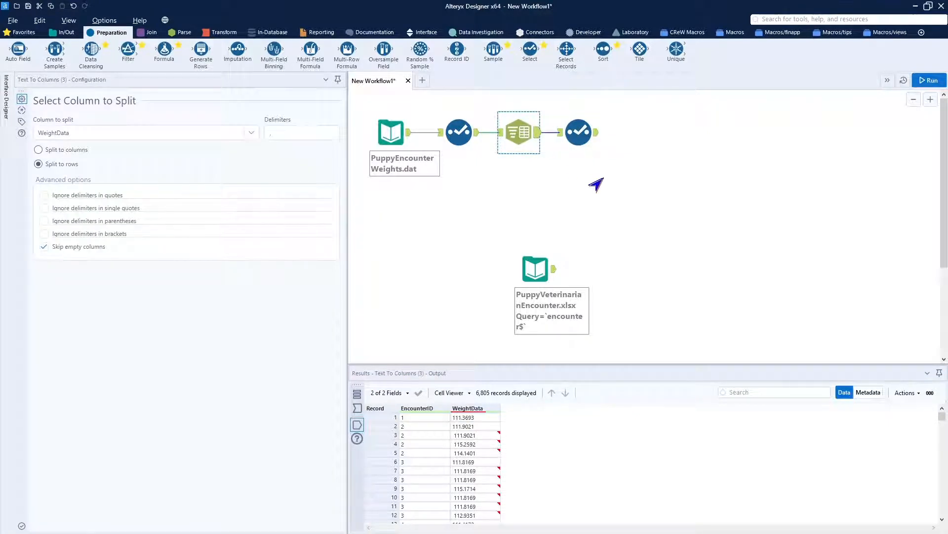
click(456, 206)
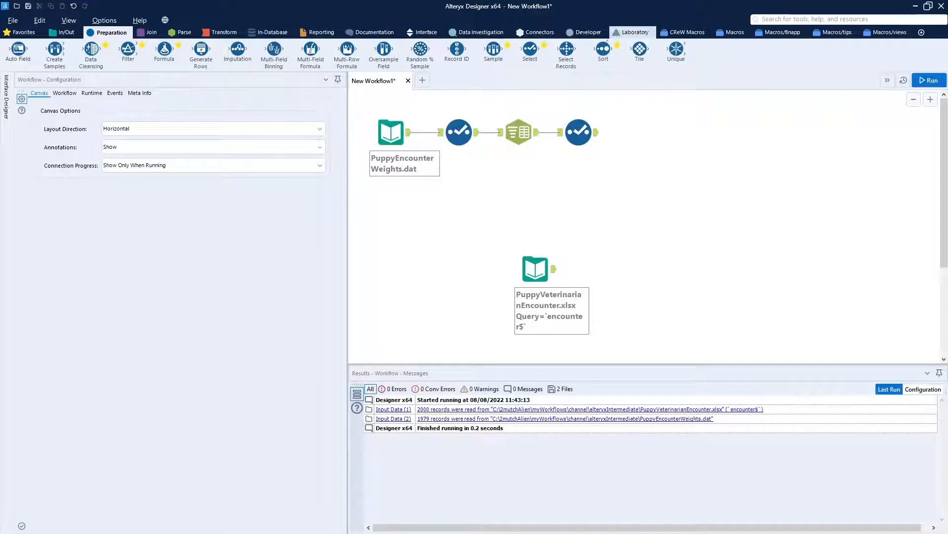
- Add a Tile tool after the second Select tool using Unique Value on EncounterID, and run the workflow to view its output
drag(639, 49, 638, 133)
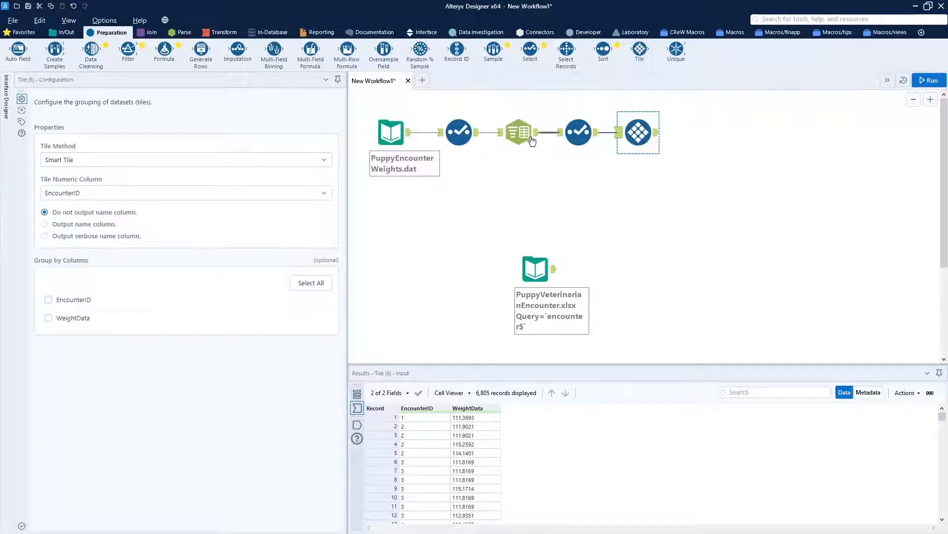
click(203, 161)
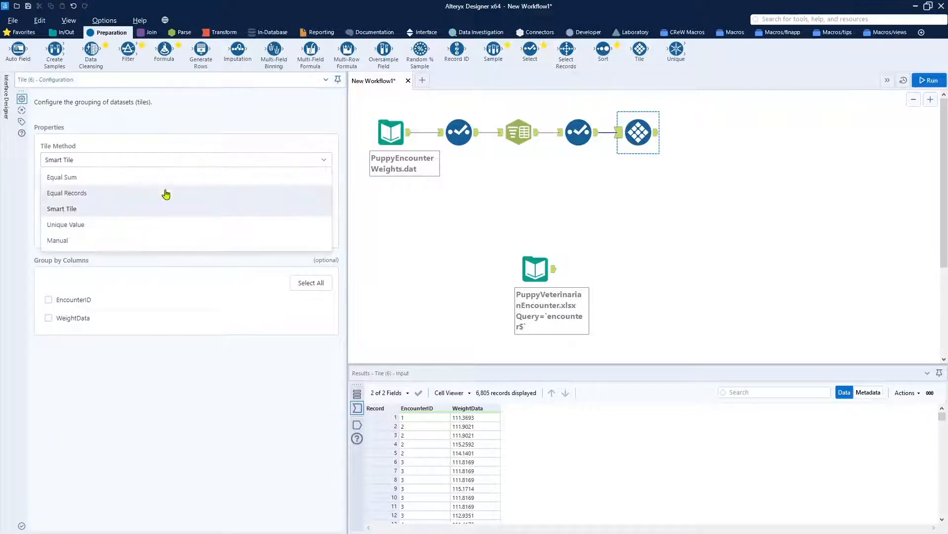
click(118, 227)
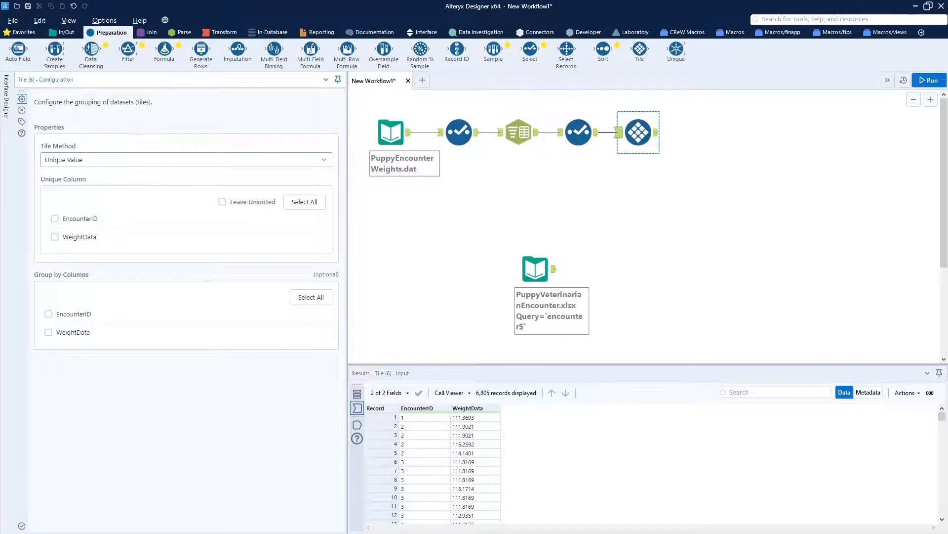
click(60, 226)
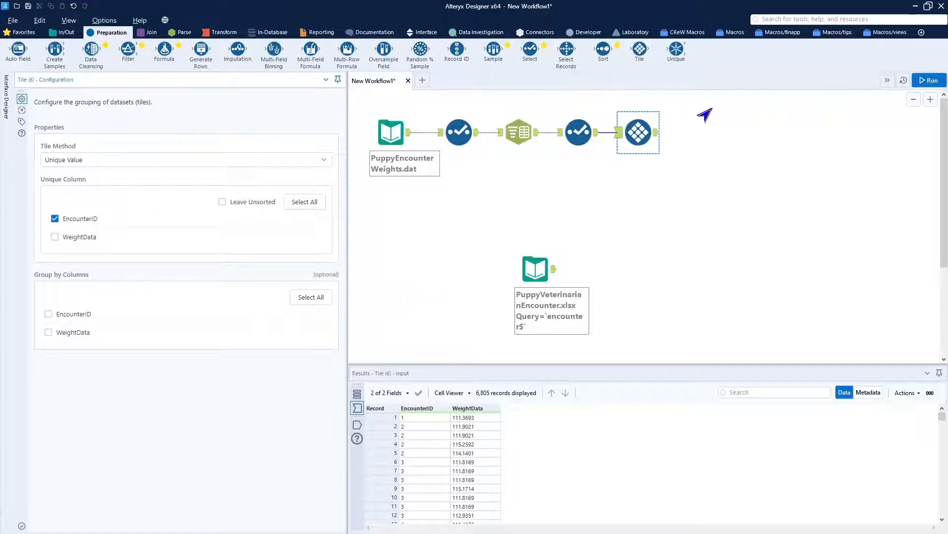
click(928, 83)
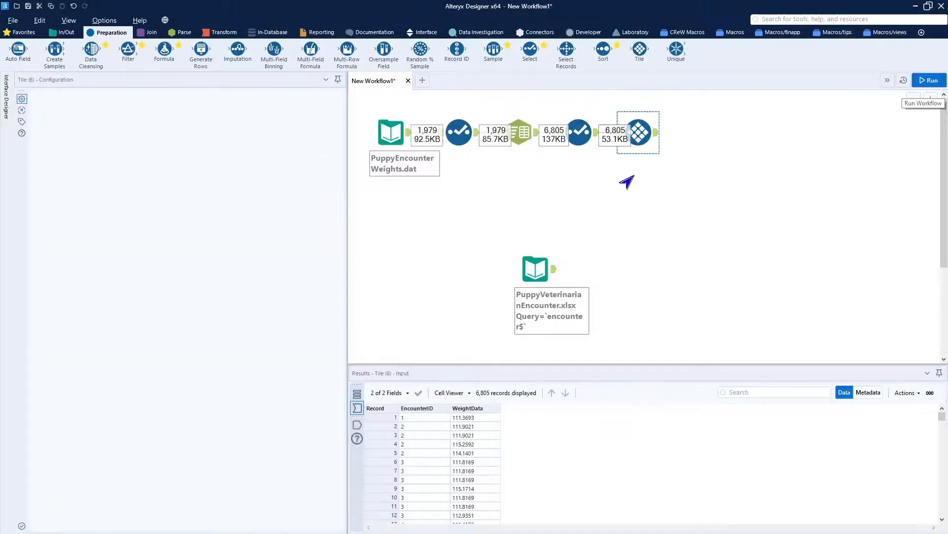
click(657, 132)
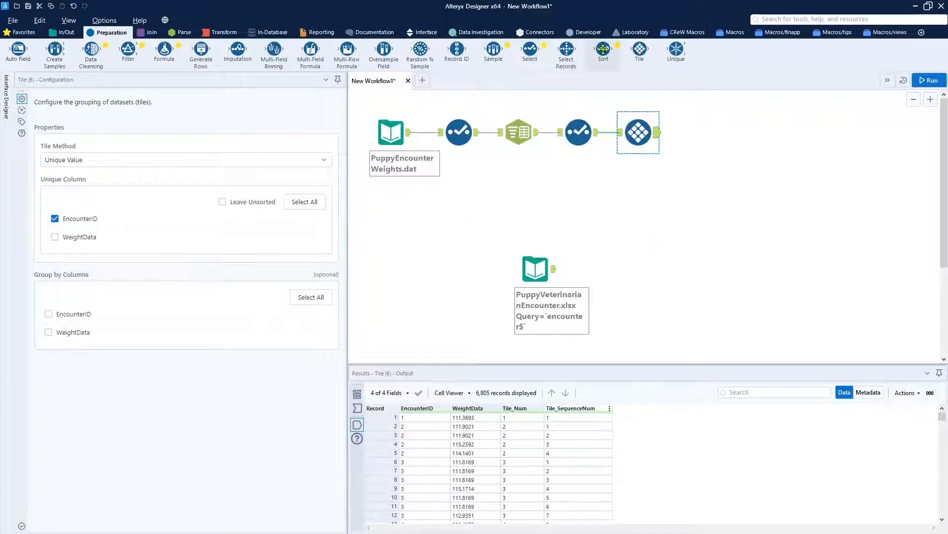
- Add a Sort tool after Tile that sorts EncounterID and Tile_SequenceNum ascending, and run the workflow
drag(604, 49, 702, 132)
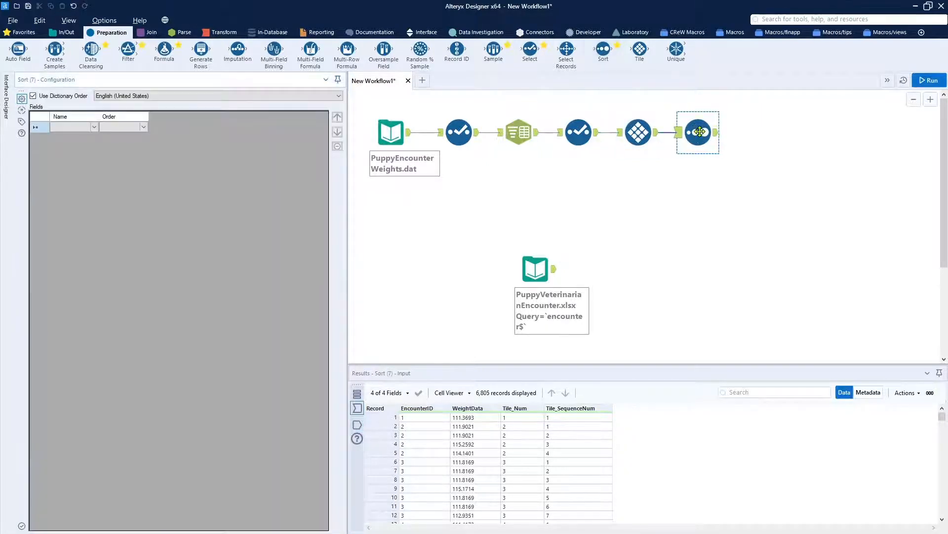
click(83, 127)
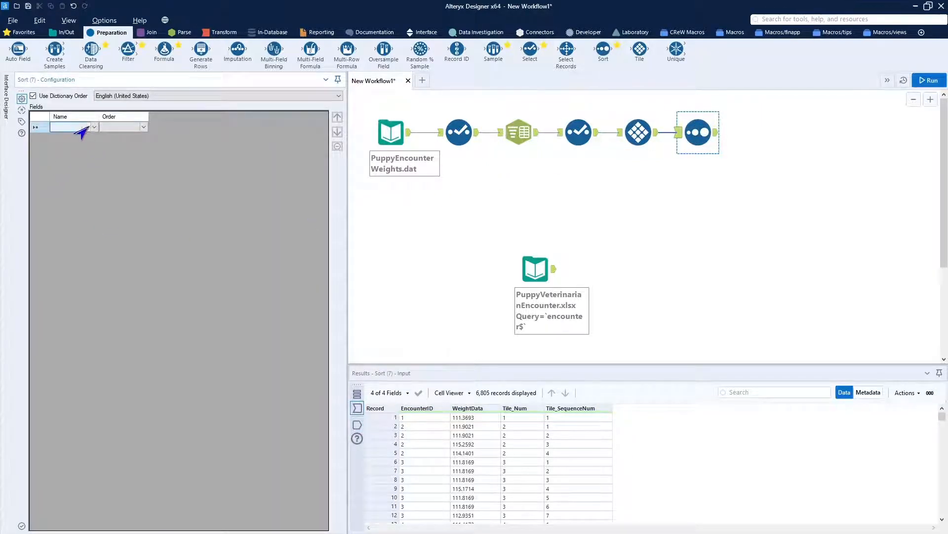
click(89, 127)
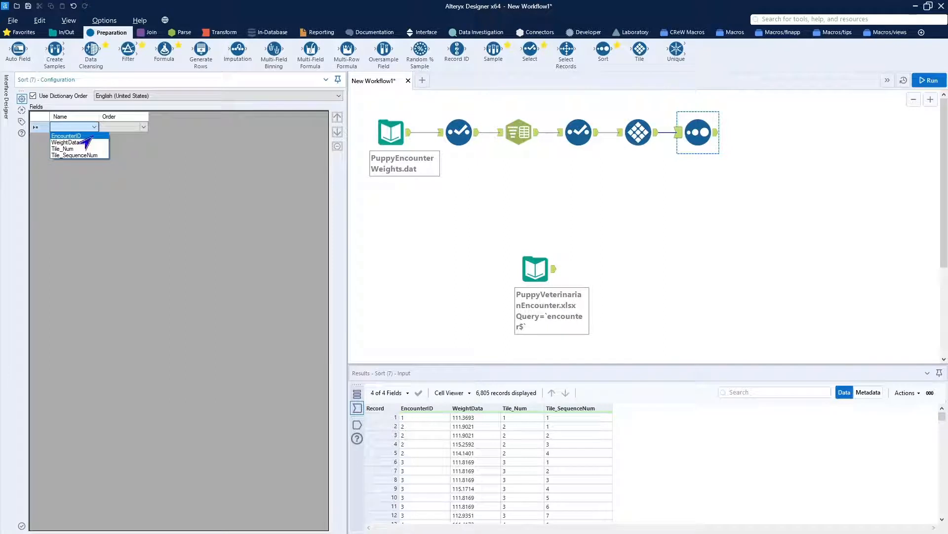
click(89, 136)
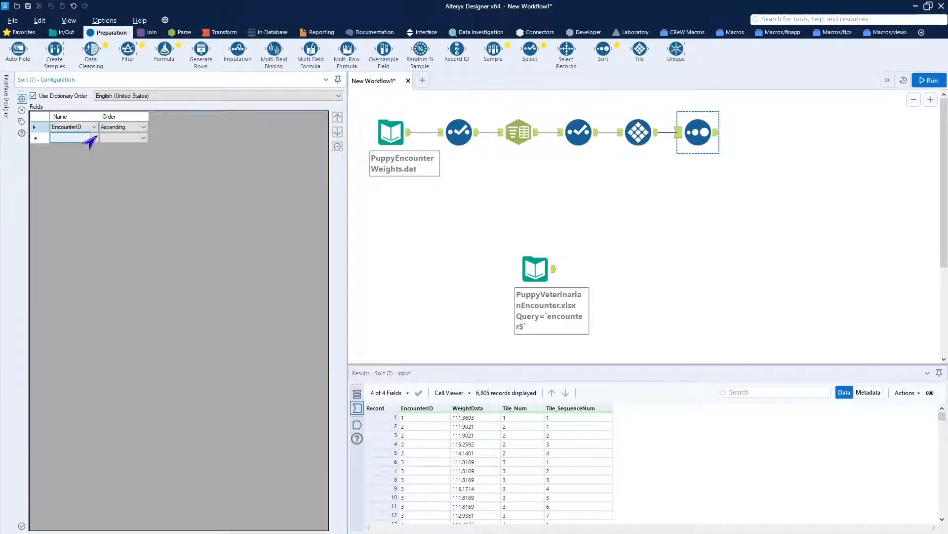
click(85, 138)
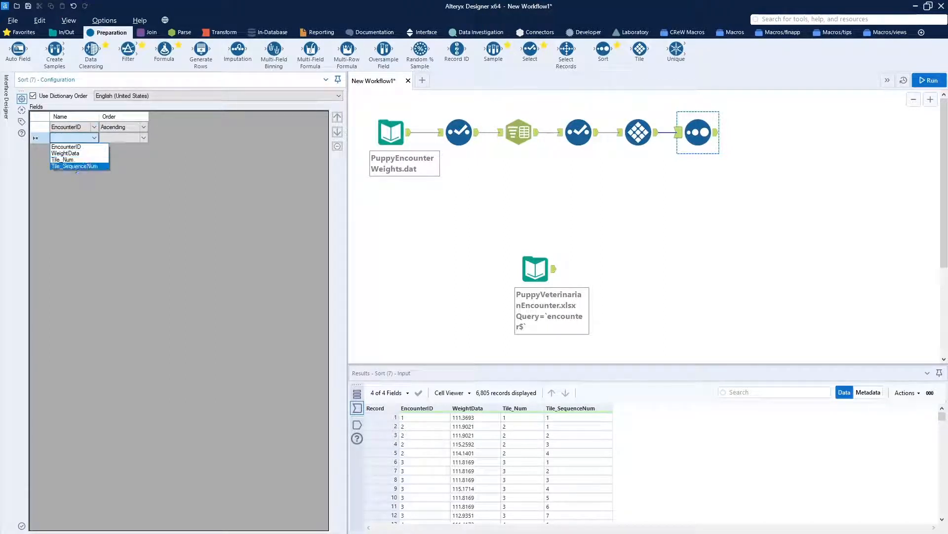
click(84, 166)
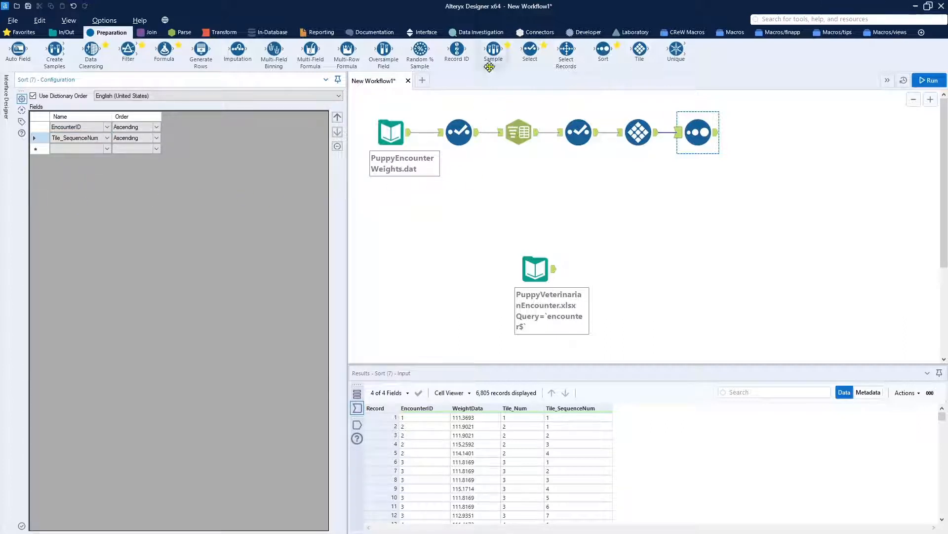
click(924, 82)
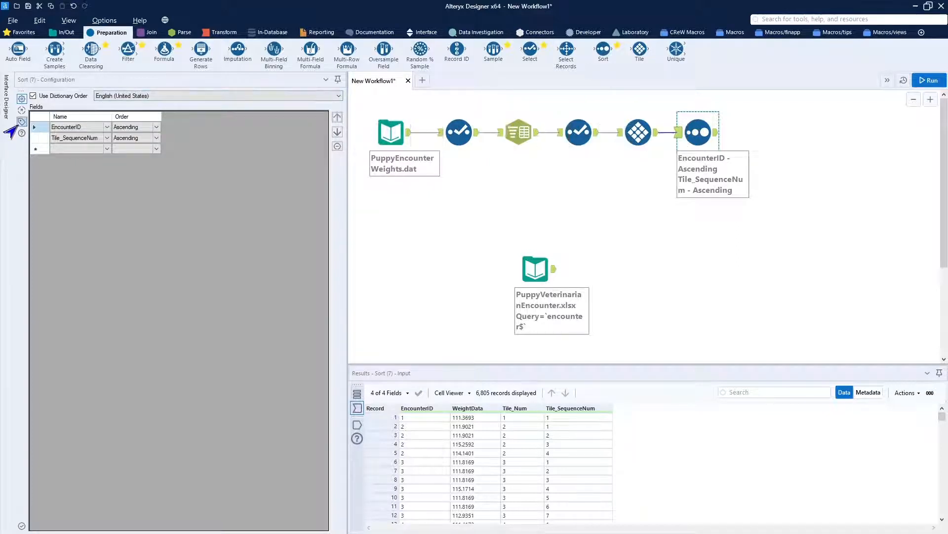
- Replace the Sort tool's annotation with "assure order" and run the workflow
click(20, 122)
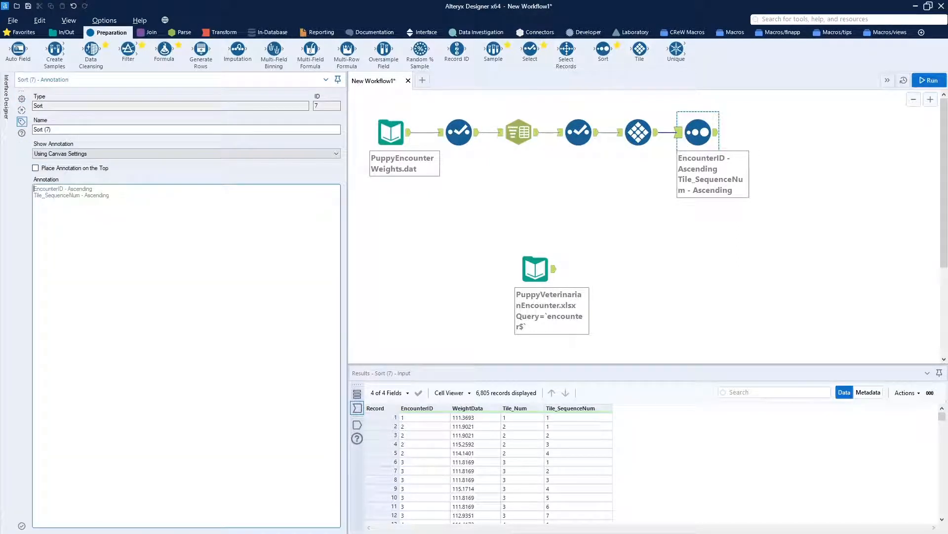
key(ctrl+a)
key(BackSpace)
text(aass)
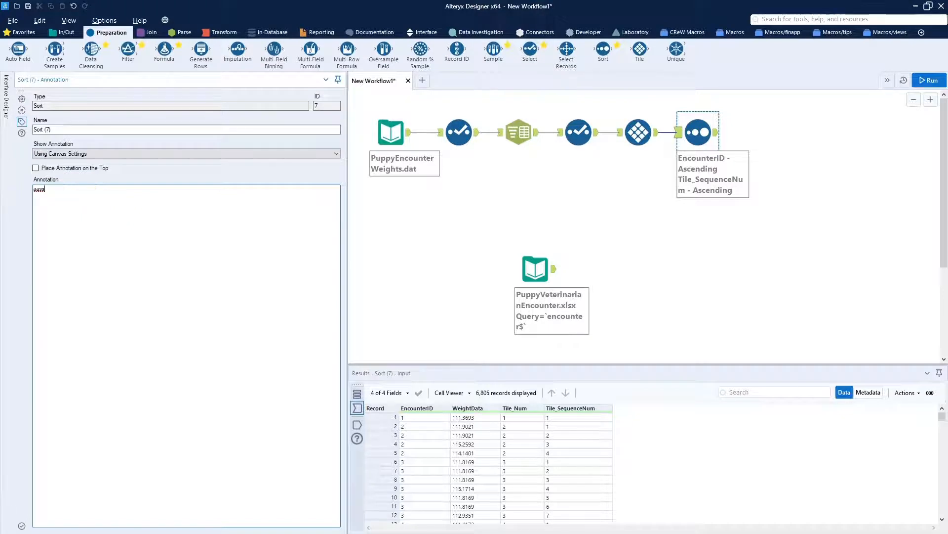
text(ure or)
text(der)
click(923, 88)
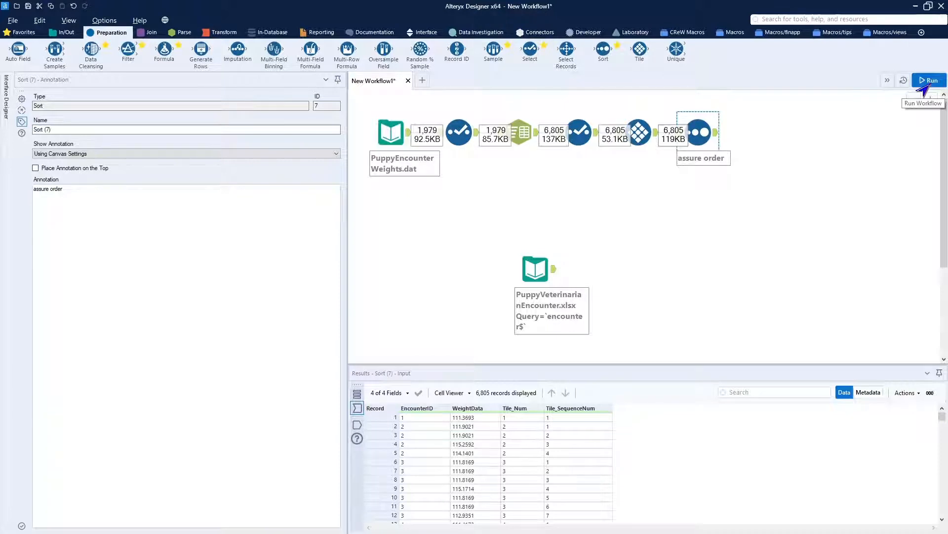
click(923, 88)
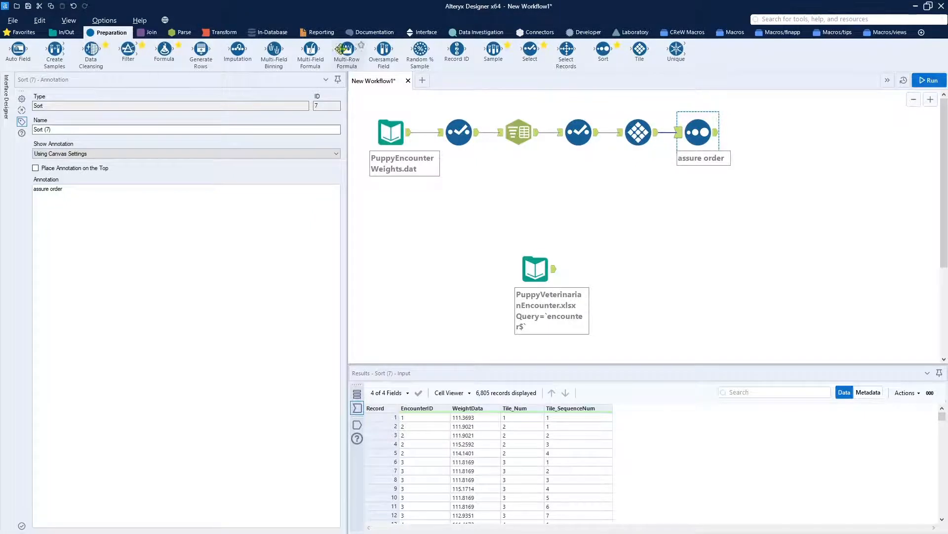
- Add a third Select tool after Sort and rename WeightData to dailyWeightVal
drag(530, 50, 765, 134)
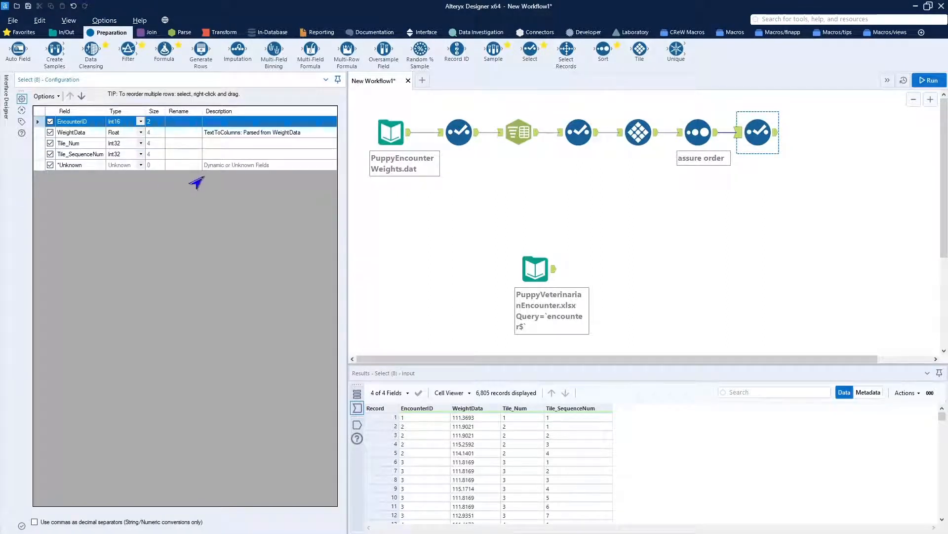
click(758, 137)
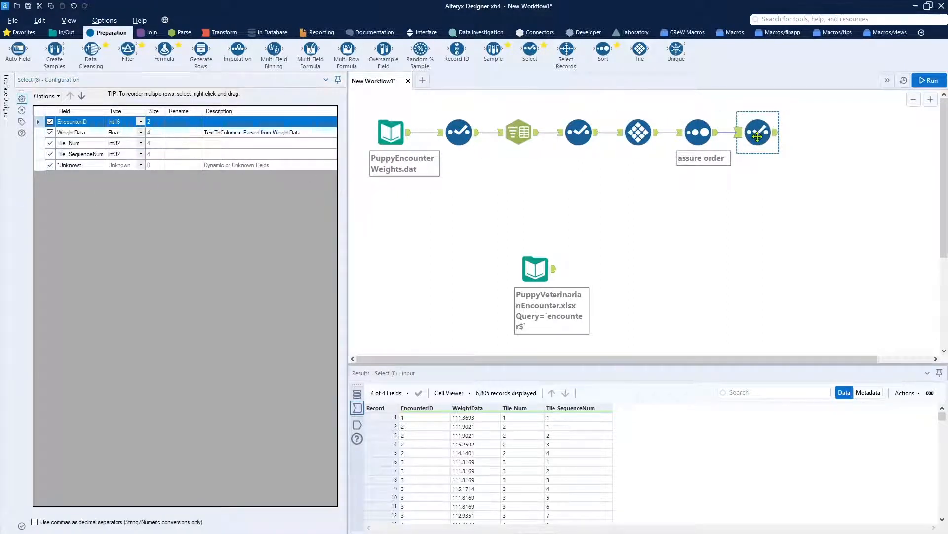
click(139, 135)
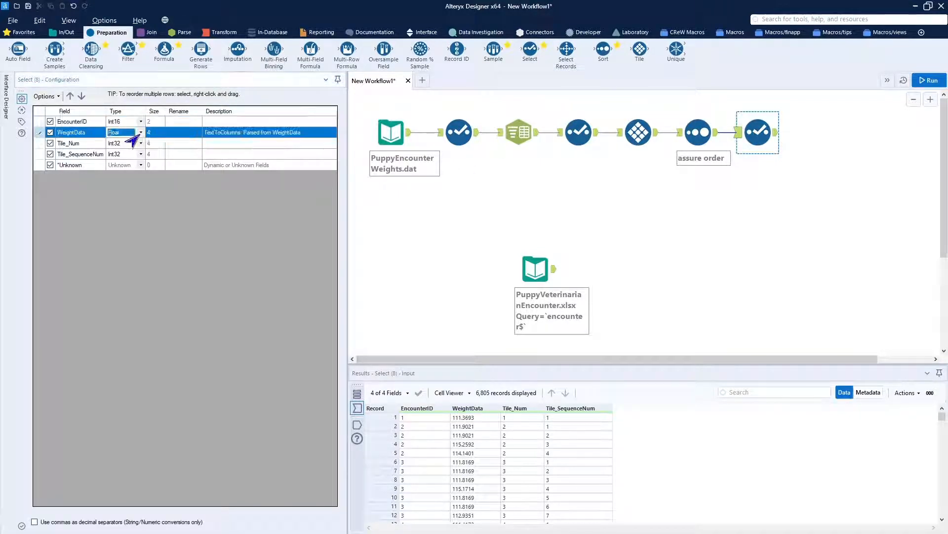
click(141, 133)
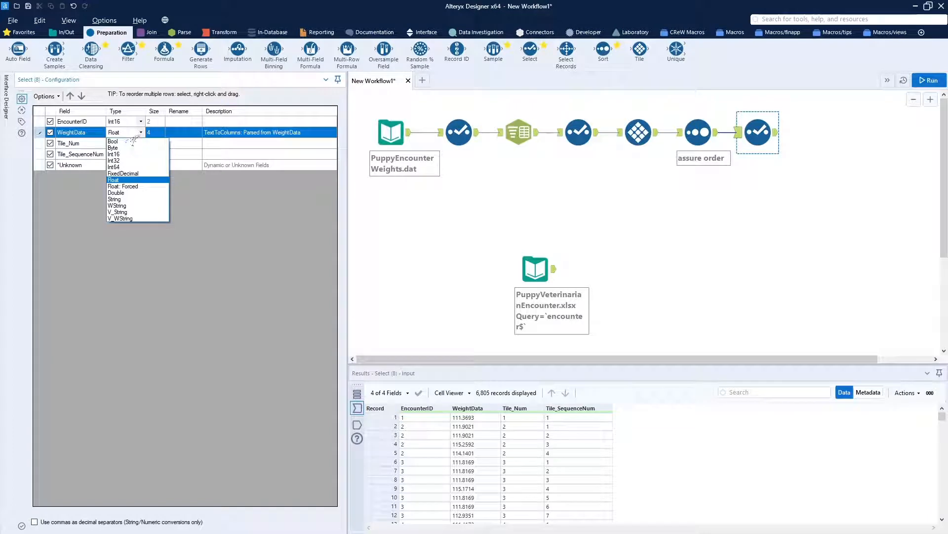
click(177, 141)
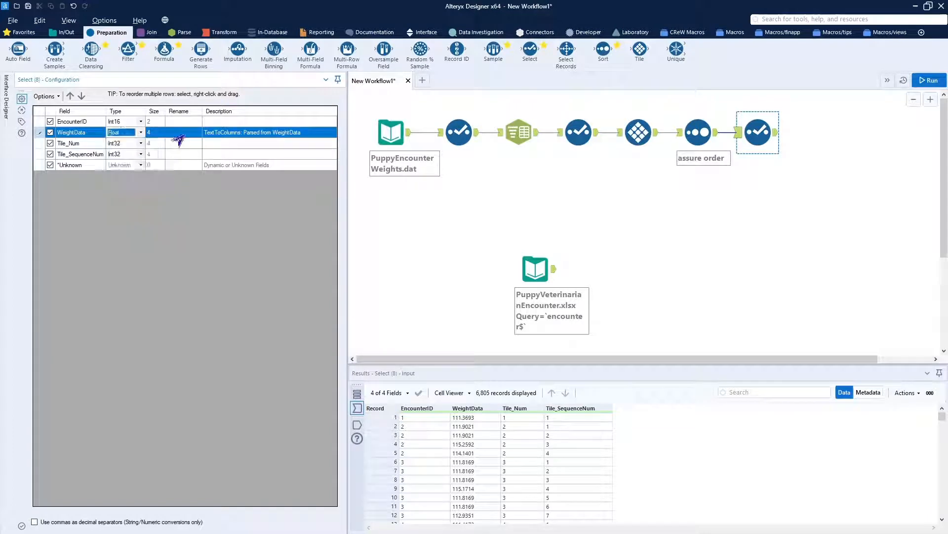
click(185, 133)
text(dai)
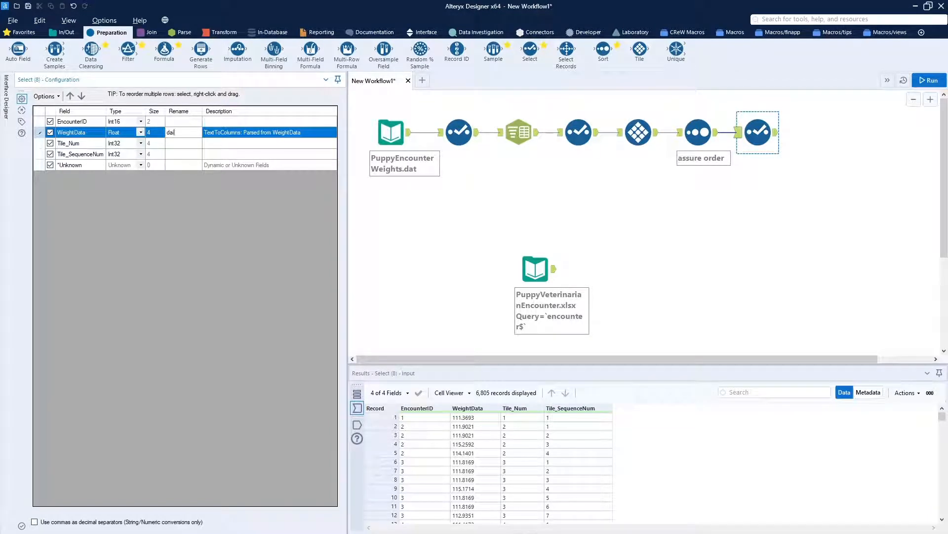
text(lyWeightA)
text(al)
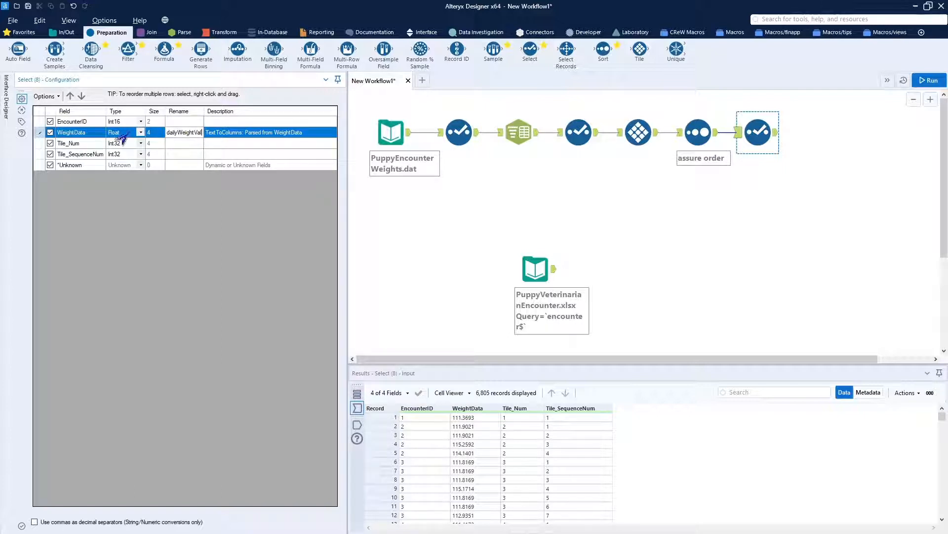
- Change WeightData in the last Select tool to the FixedDecimal type with a size of 10.4
click(139, 133)
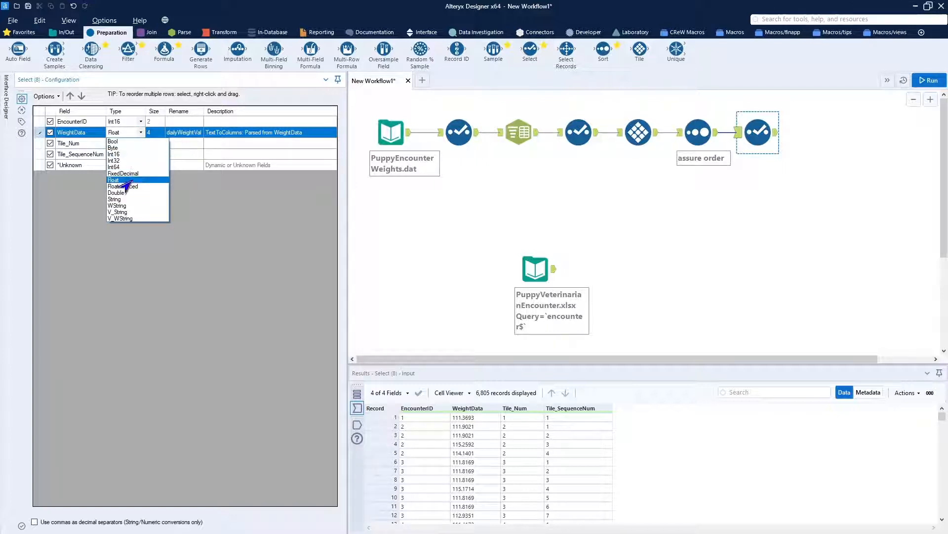
click(123, 174)
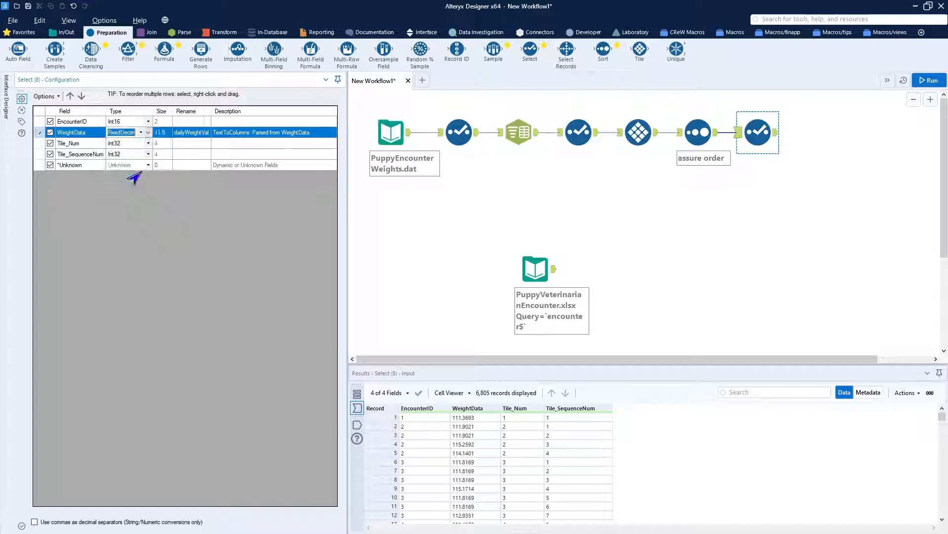
click(161, 132)
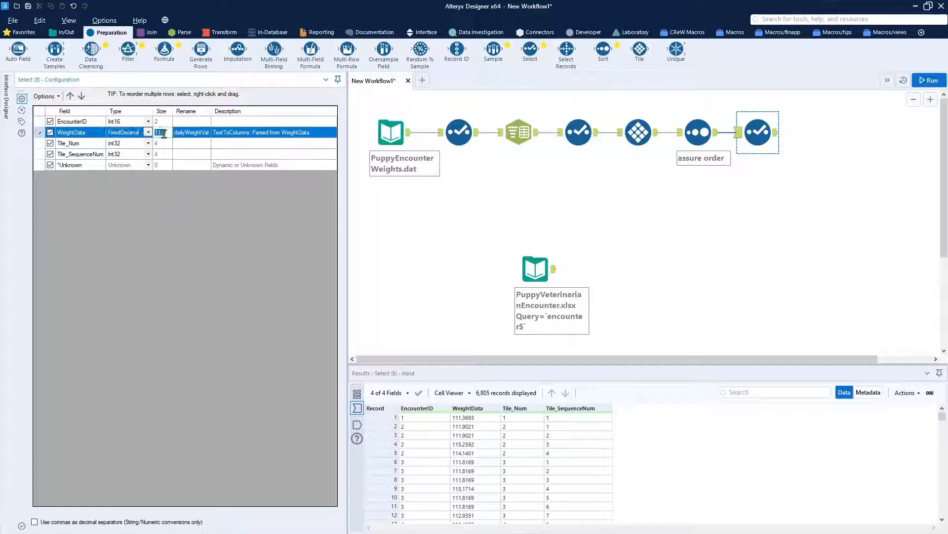
text(10)
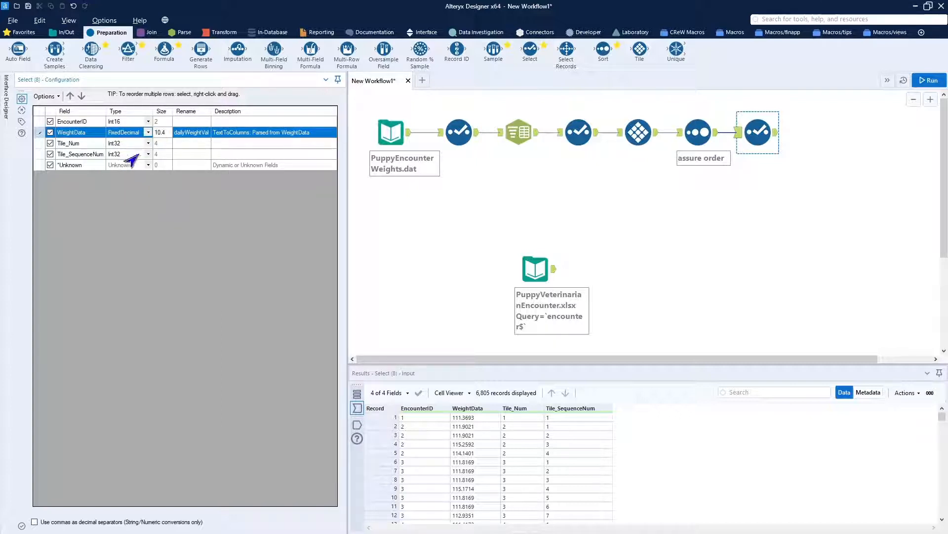
- Exclude Tile_Num from the last Select tool and rename Tile_SequenceNum to dayOfStayVal
click(50, 143)
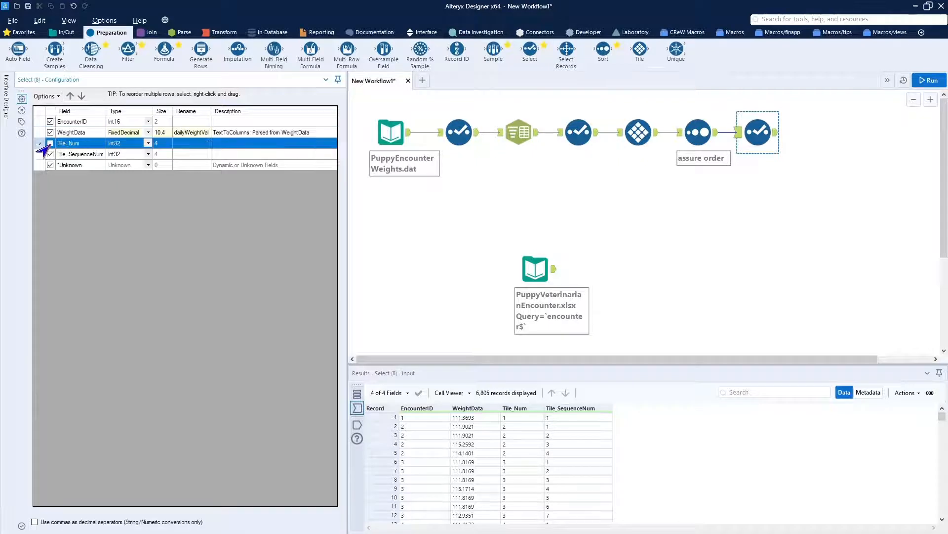
click(182, 154)
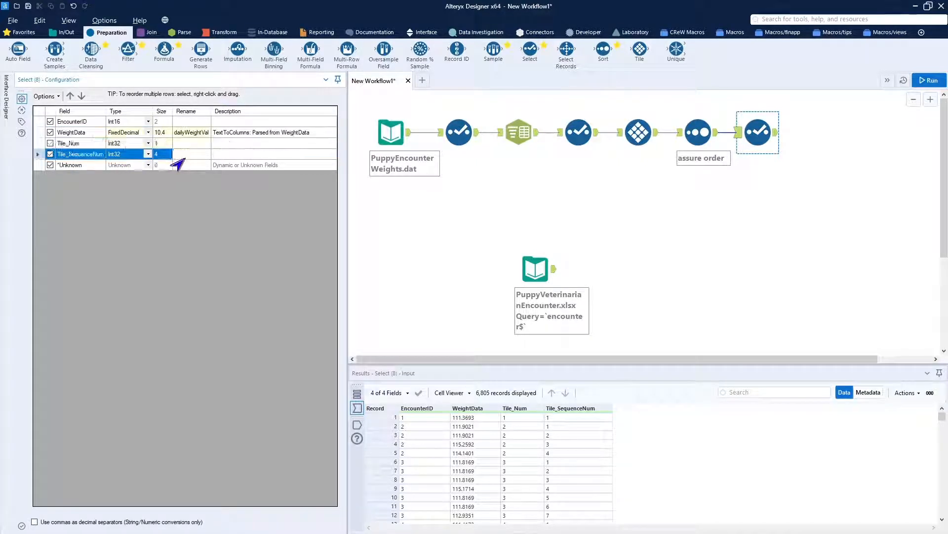
text(da)
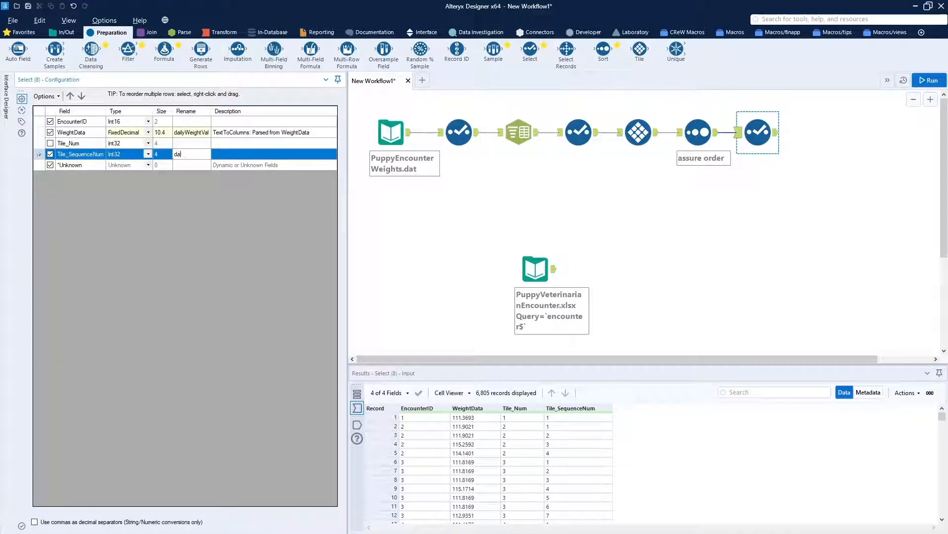
text(yOfStayVal)
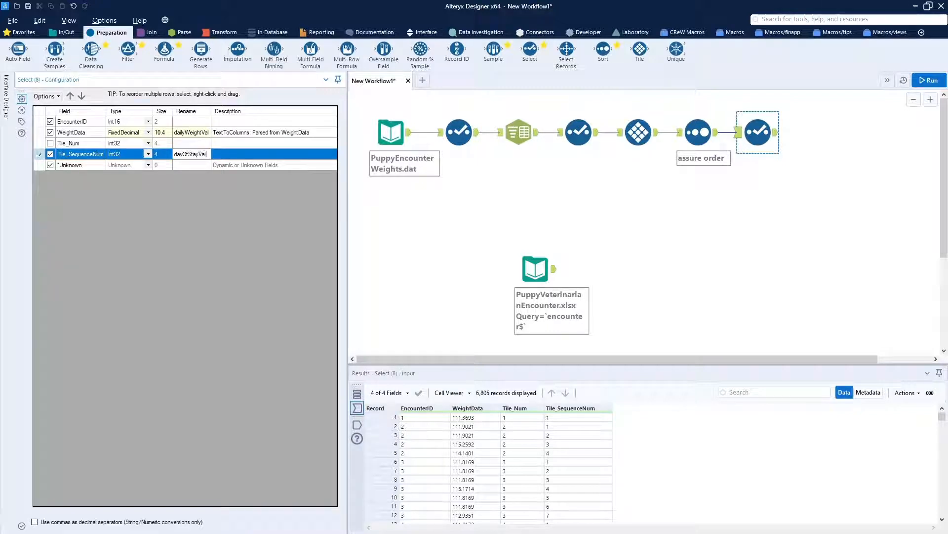
- Move Tile_SequenceNum above WeightData in the last Select tool, and run the workflow to view its output
click(70, 97)
click(69, 96)
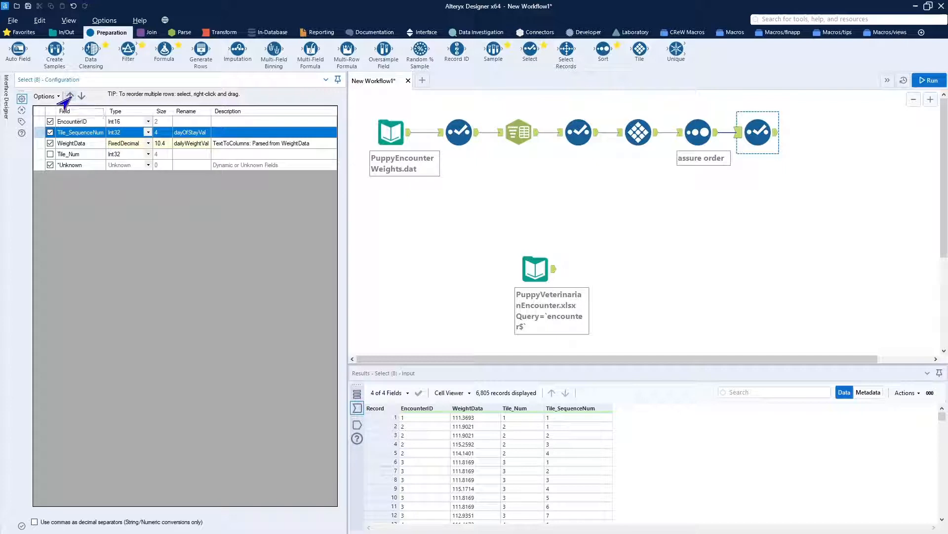
click(928, 80)
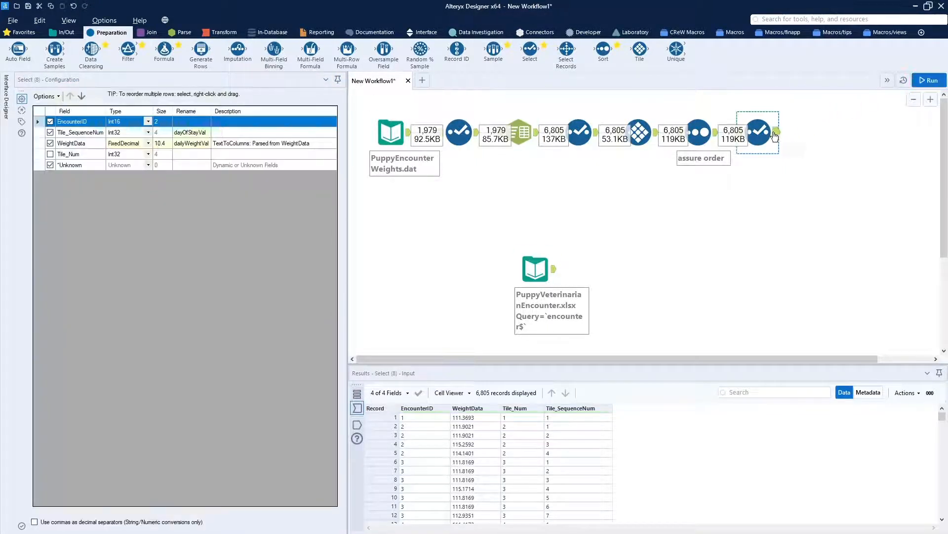
click(775, 136)
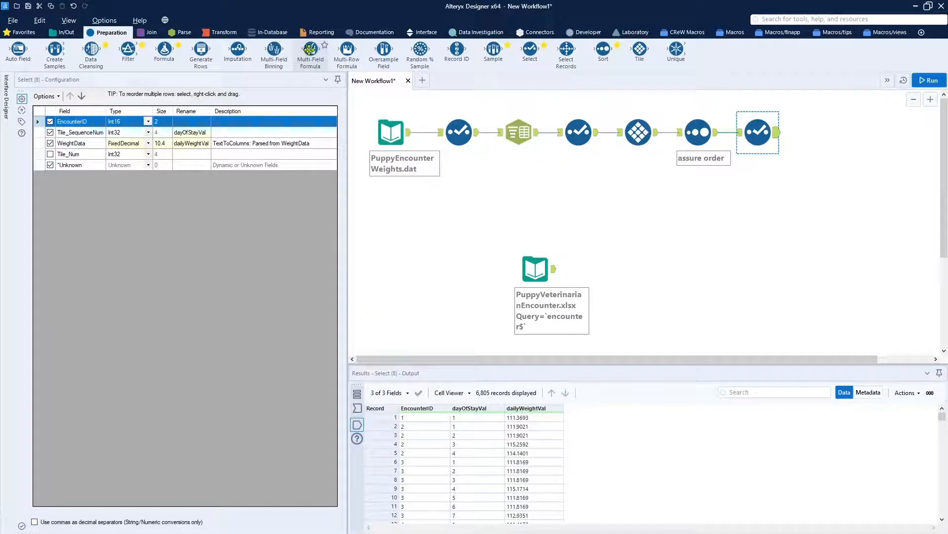
- Add a Multi-Row Formula tool on a new branch after Text to Columns and name its new field dayOfStayVal
drag(310, 49, 579, 176)
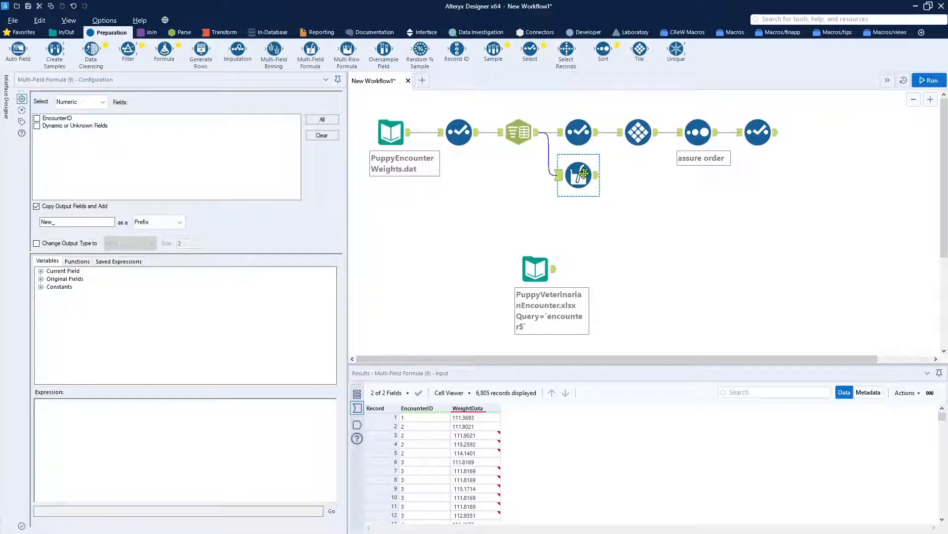
key(Delete)
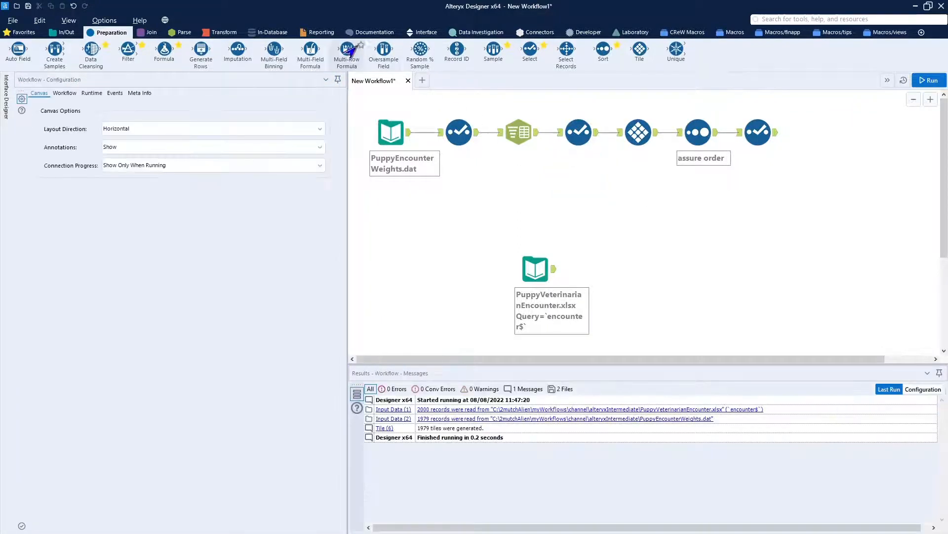
drag(349, 50, 578, 174)
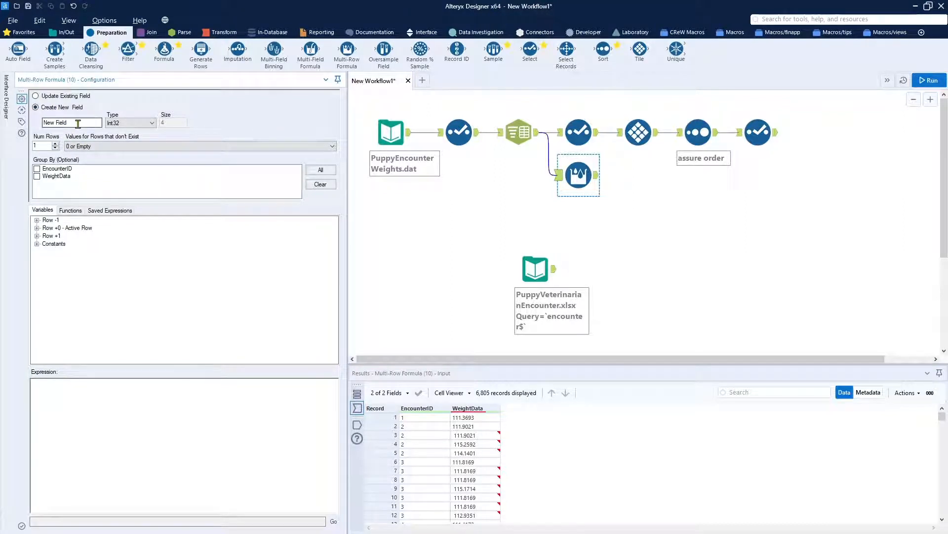
drag(78, 123, 18, 122)
click(757, 132)
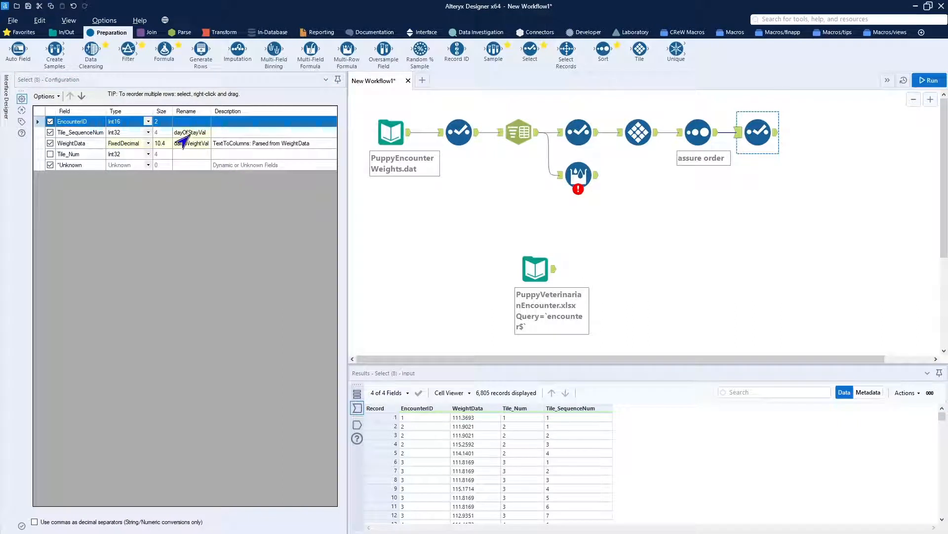
click(576, 191)
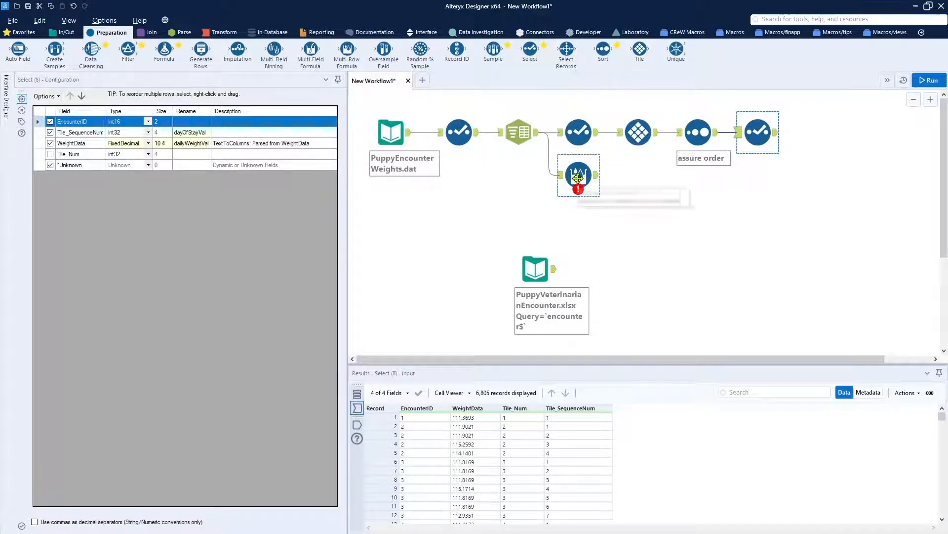
click(81, 121)
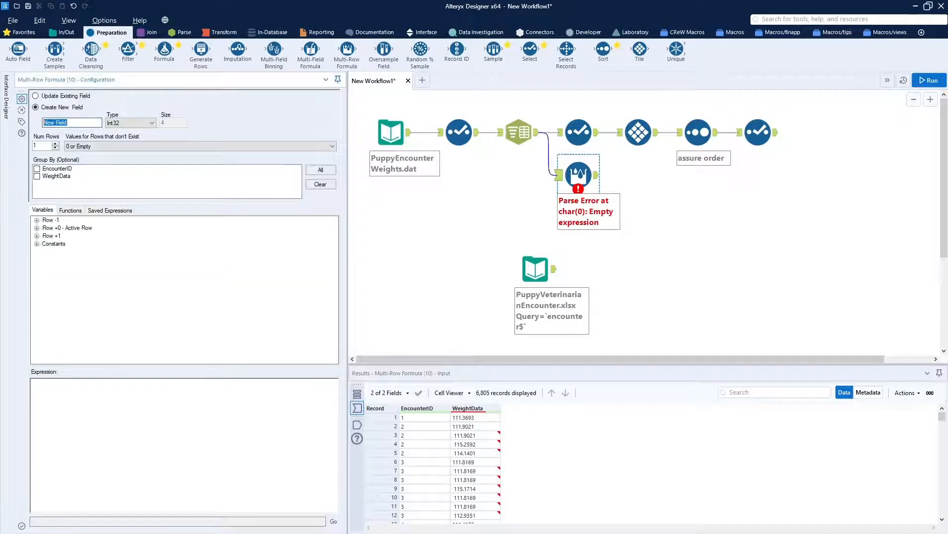
text(dayOfStayVal)
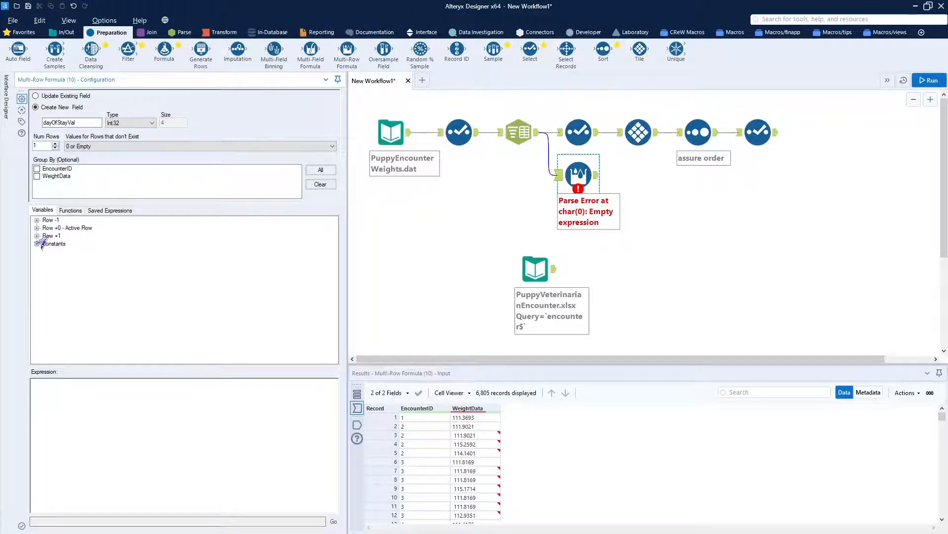
- Keep the Multi-Row Formula at 1 row and set its expression to [Row-1:dayOfStayVal] + 1
click(56, 143)
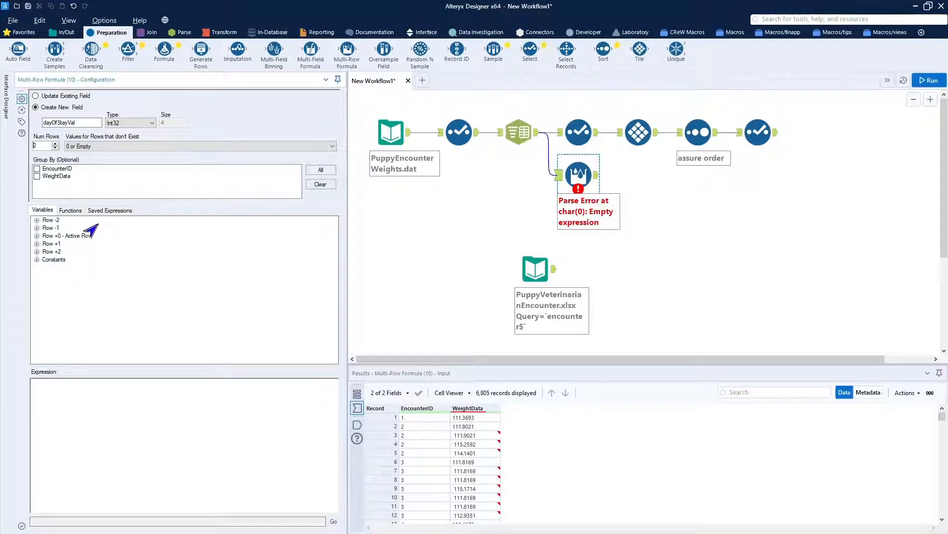
click(55, 148)
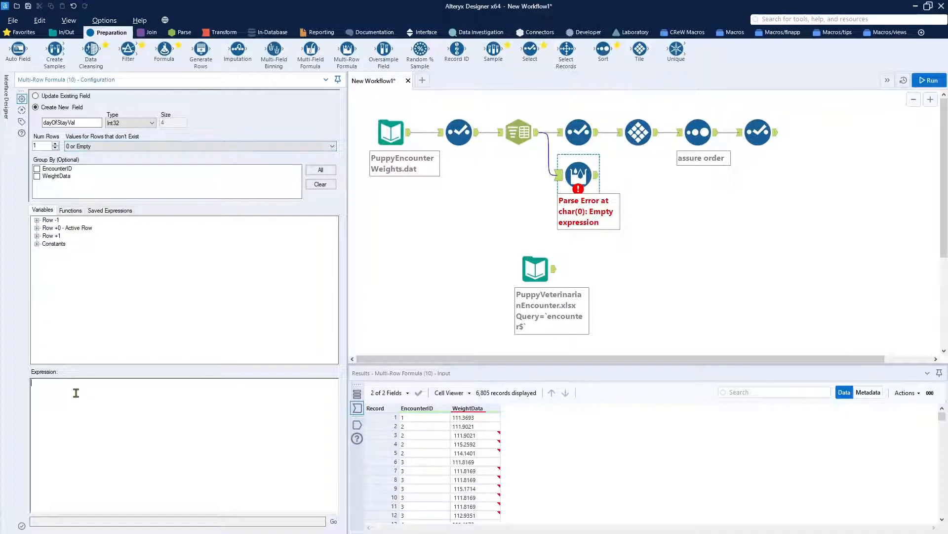
click(76, 393)
click(37, 220)
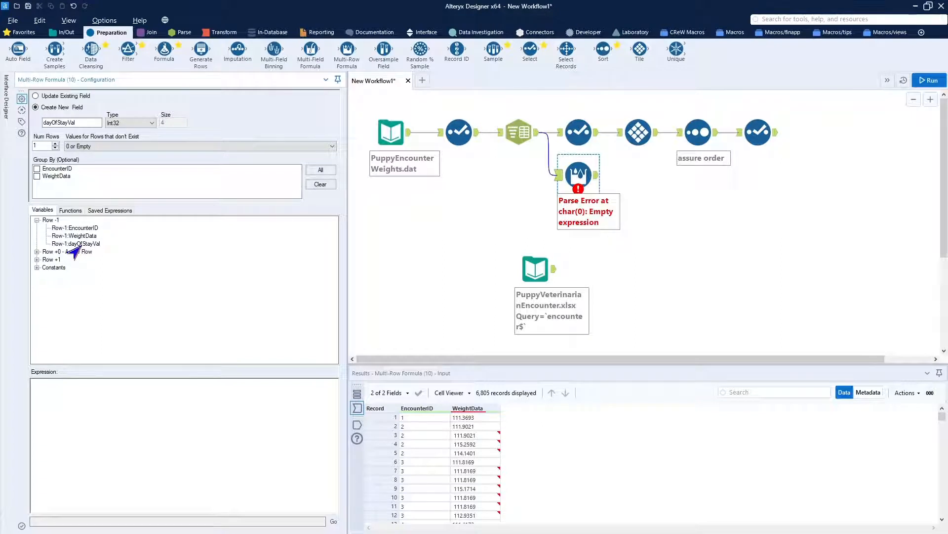
drag(81, 246, 70, 402)
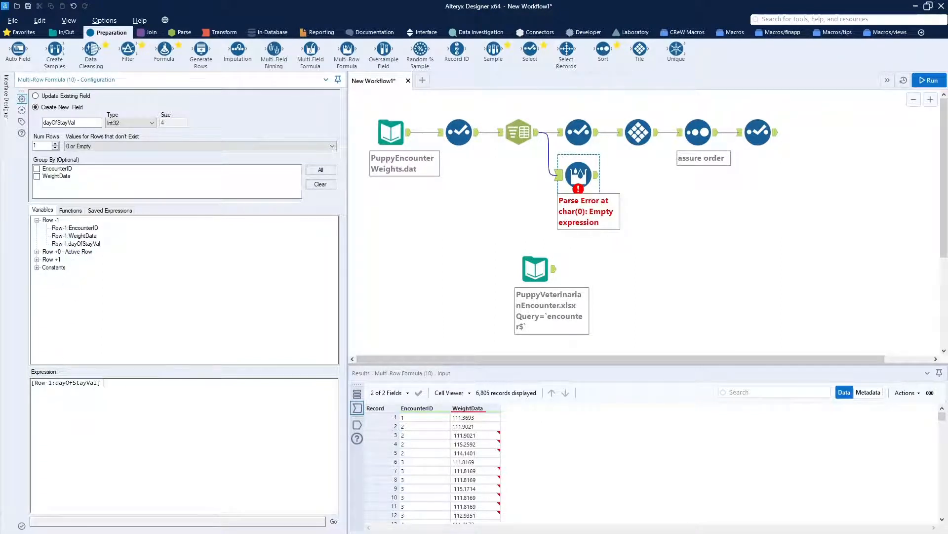
text(+ 1)
- Look through the available functions and saved expressions, and run the workflow to view the Multi-Row Formula output
click(69, 210)
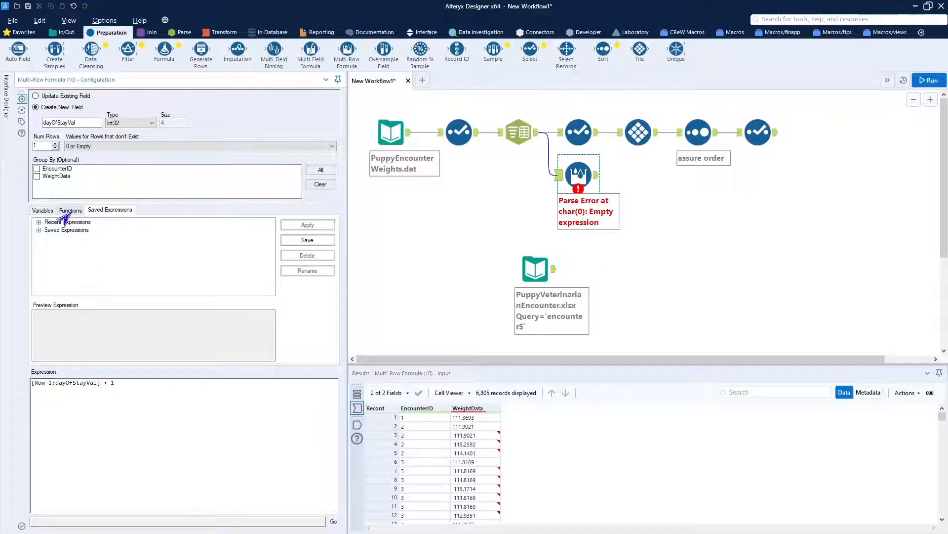
click(72, 211)
click(40, 211)
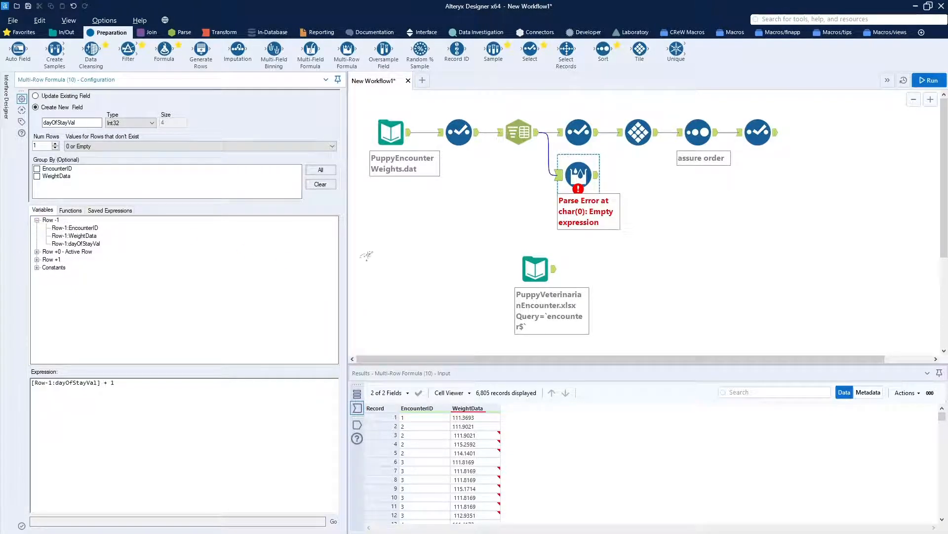
click(922, 84)
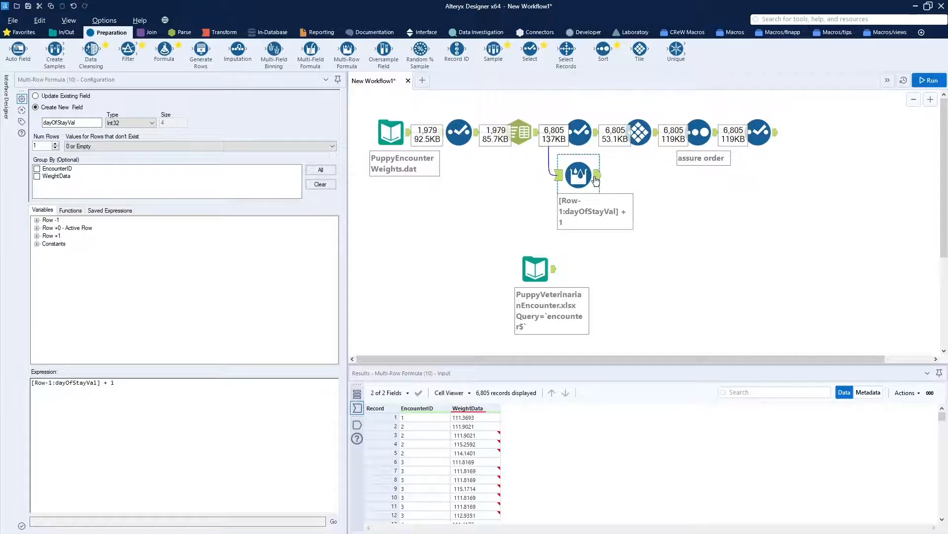
click(596, 178)
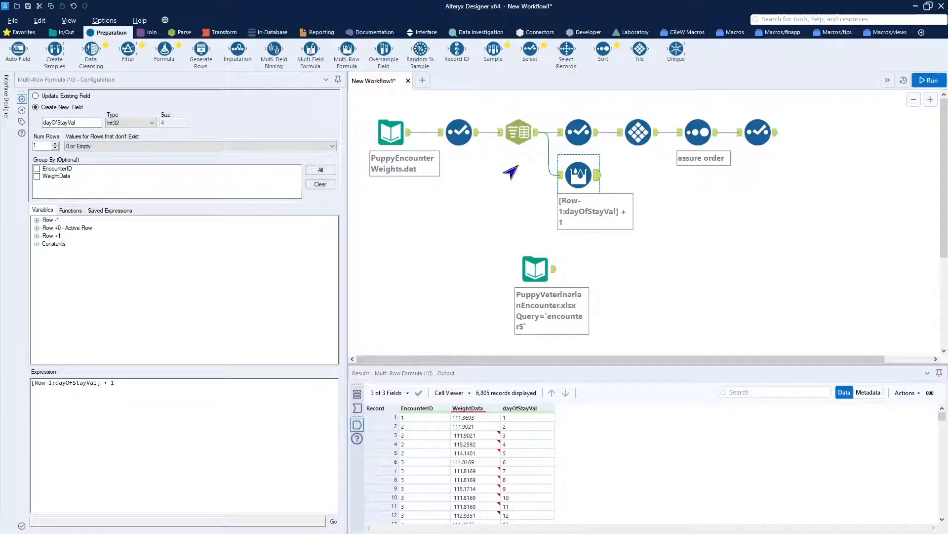
- Reconnect the Multi-Row Formula tool after the second Select tool, group it by EncounterID, and run the workflow
click(545, 161)
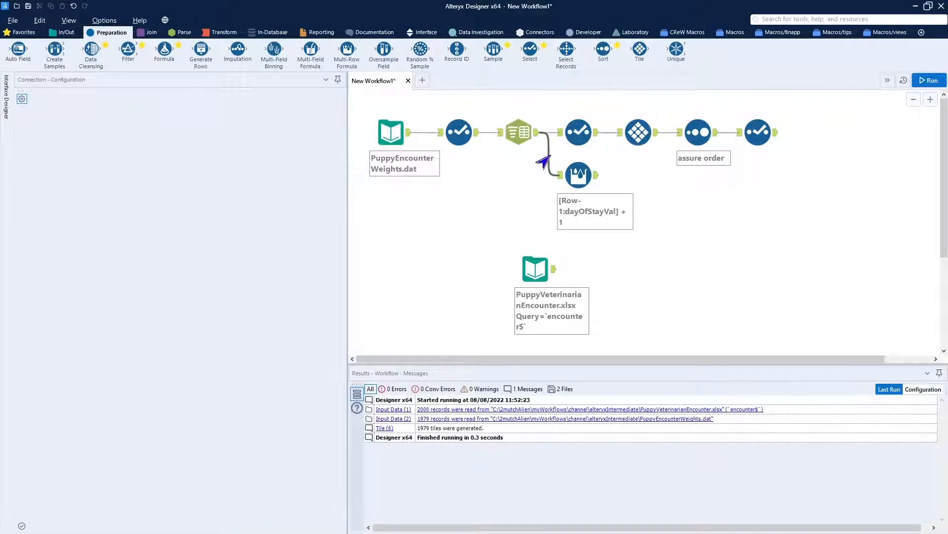
drag(577, 174, 635, 185)
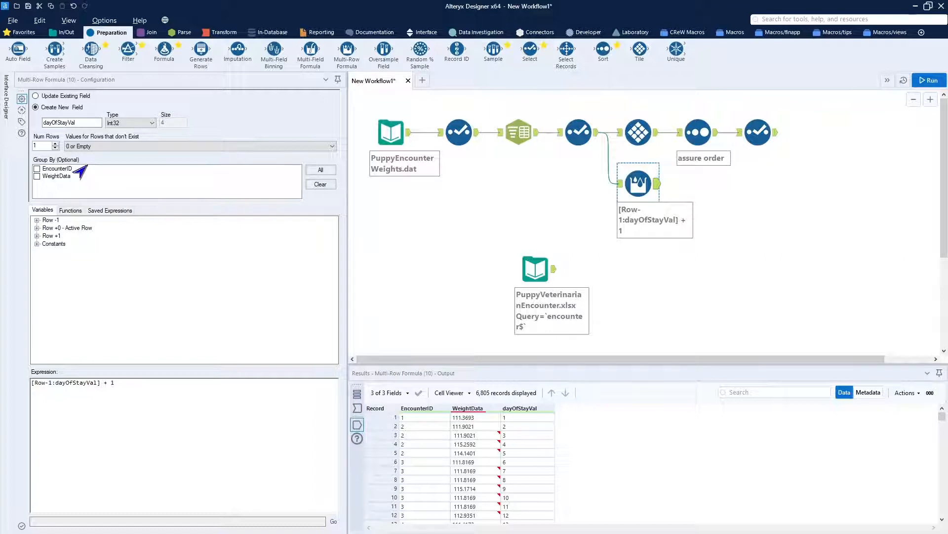
click(43, 170)
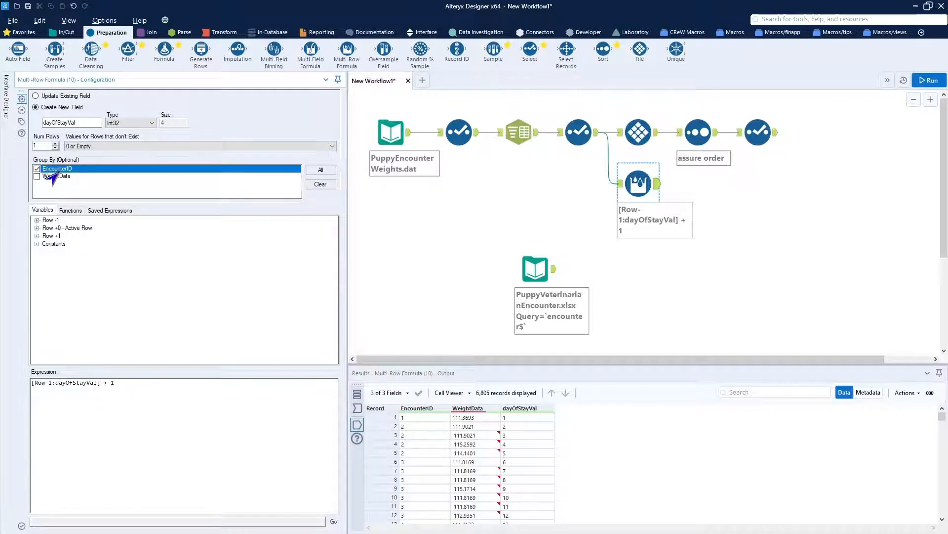
click(922, 82)
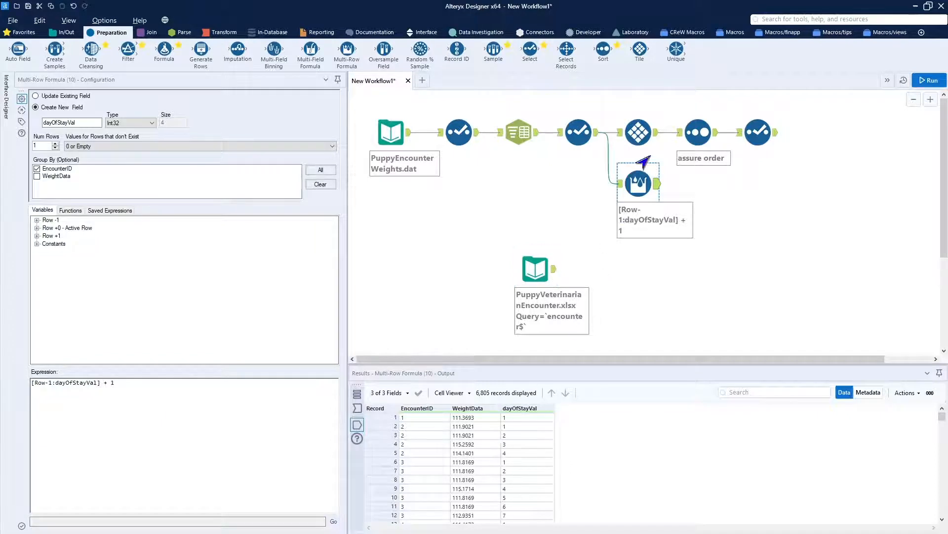
- Move the dailyWeightVal rename of WeightData from the last Select tool to the Select tool before Tile
click(759, 131)
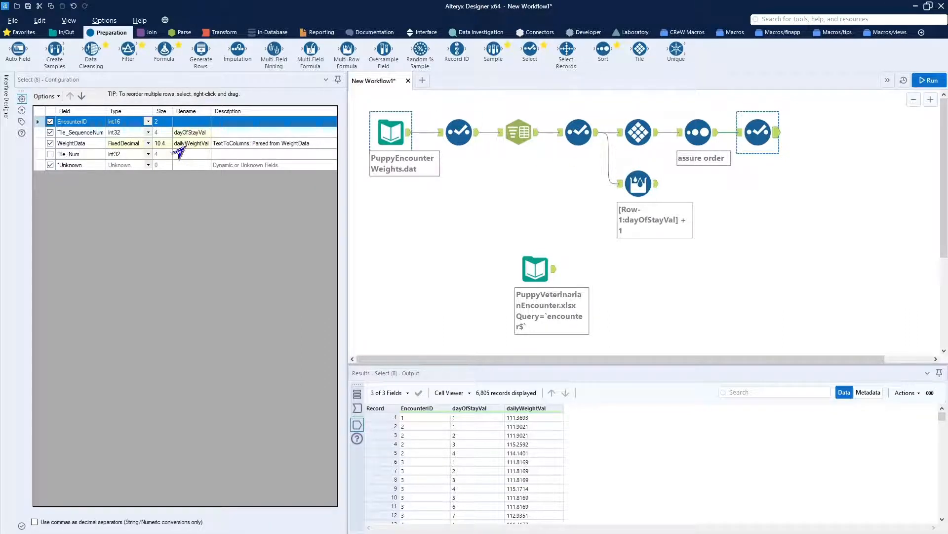
click(186, 144)
click(186, 144)
key(ctrl+c)
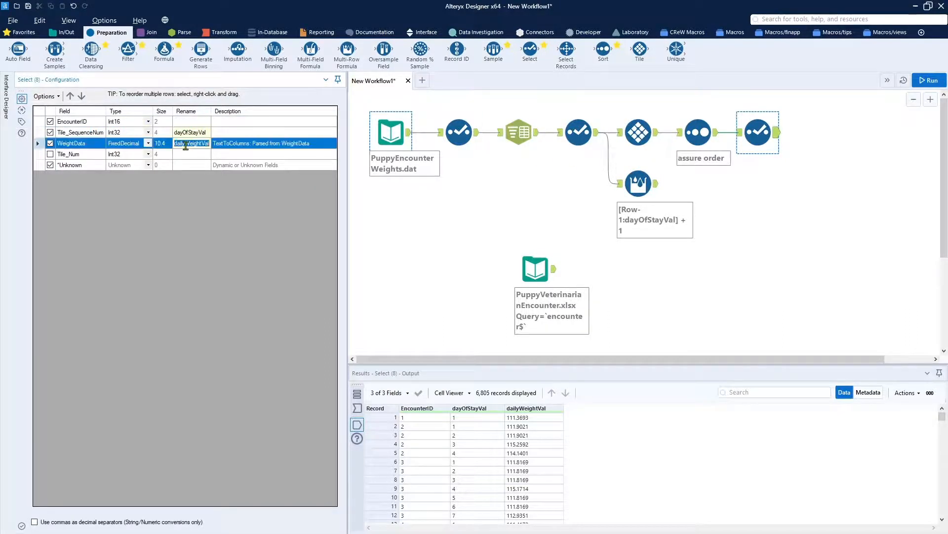
key(Delete)
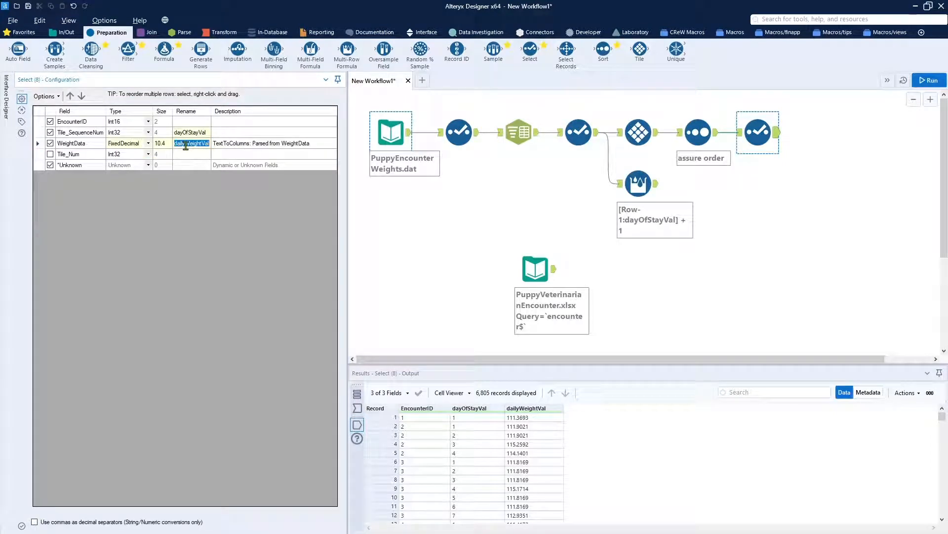
click(578, 132)
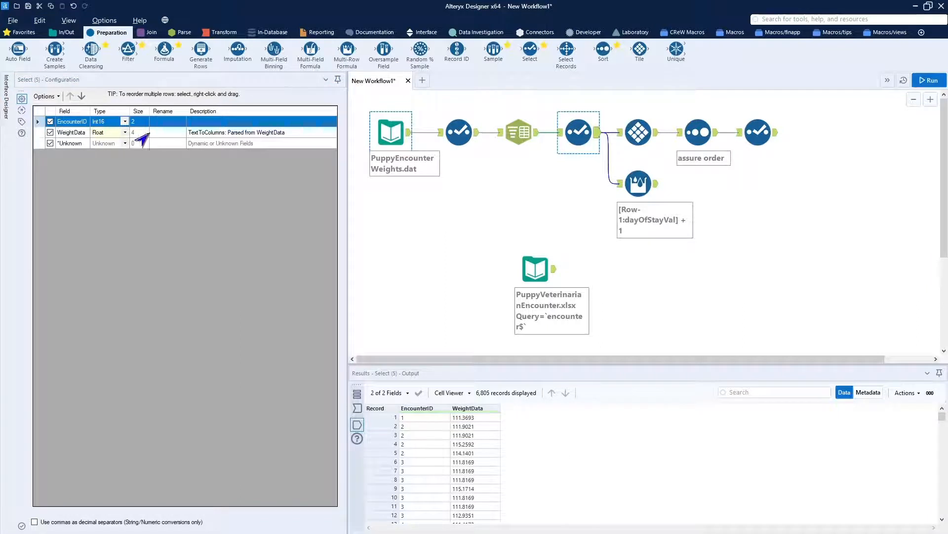
click(159, 133)
key(ctrl+v)
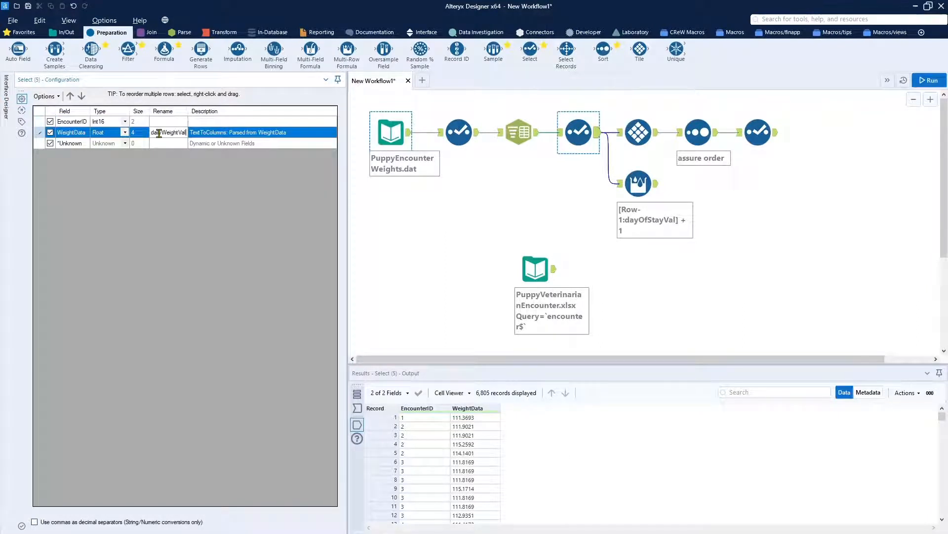
- Remove all missing fields from the last Select tool's configuration and run the workflow
click(766, 137)
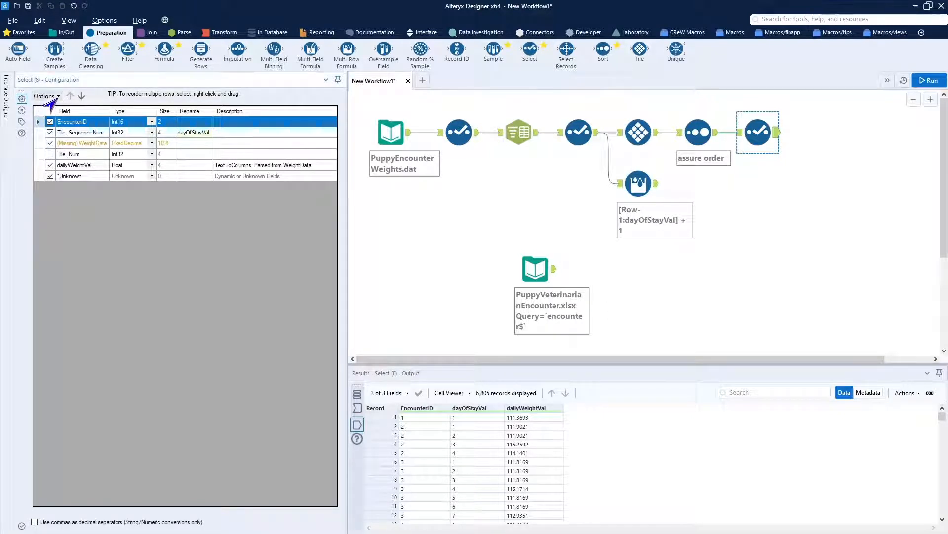
click(45, 97)
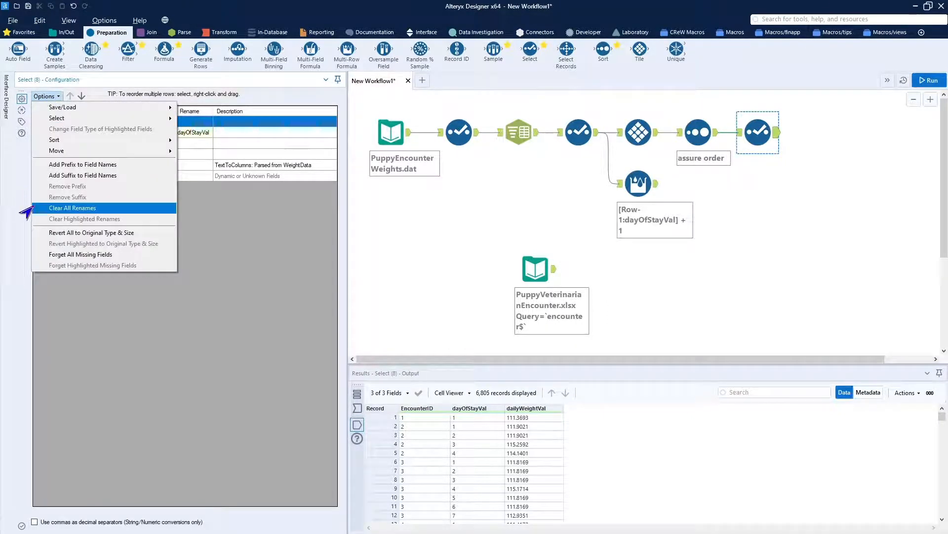
click(49, 254)
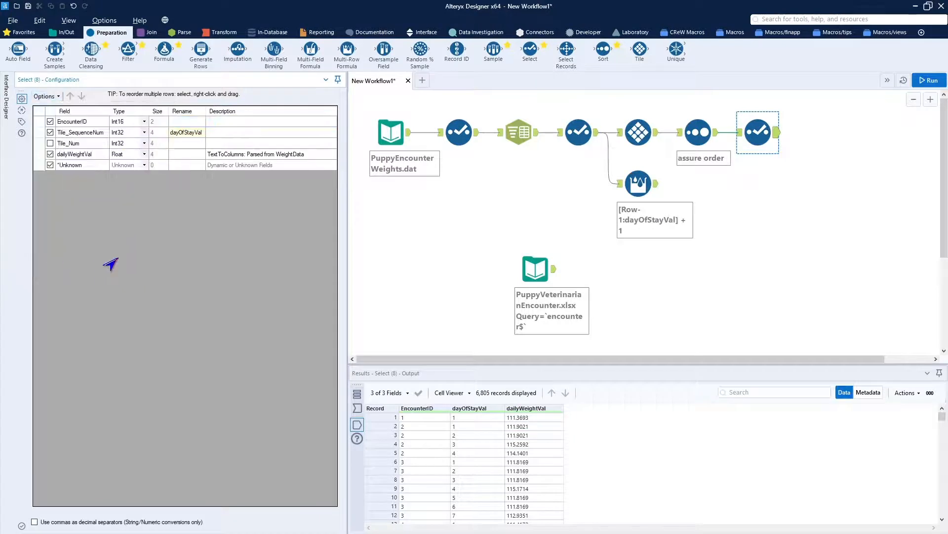
click(929, 83)
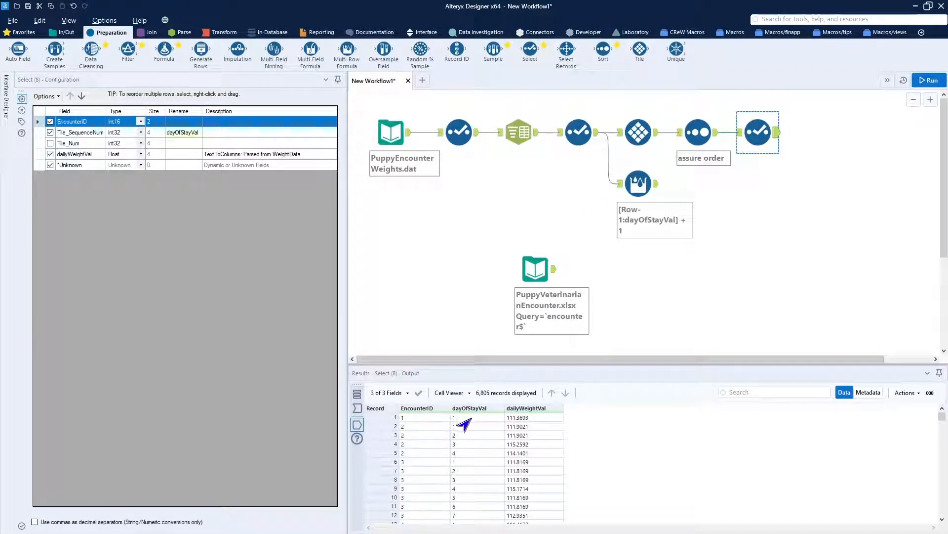
- Replace the Multi-Row Formula tool's annotation with "day of stay"
click(637, 184)
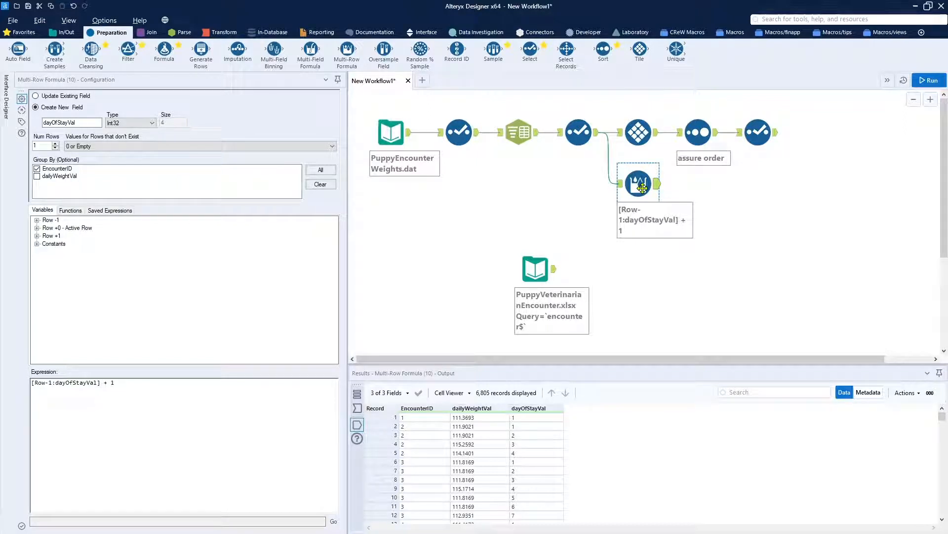
click(22, 122)
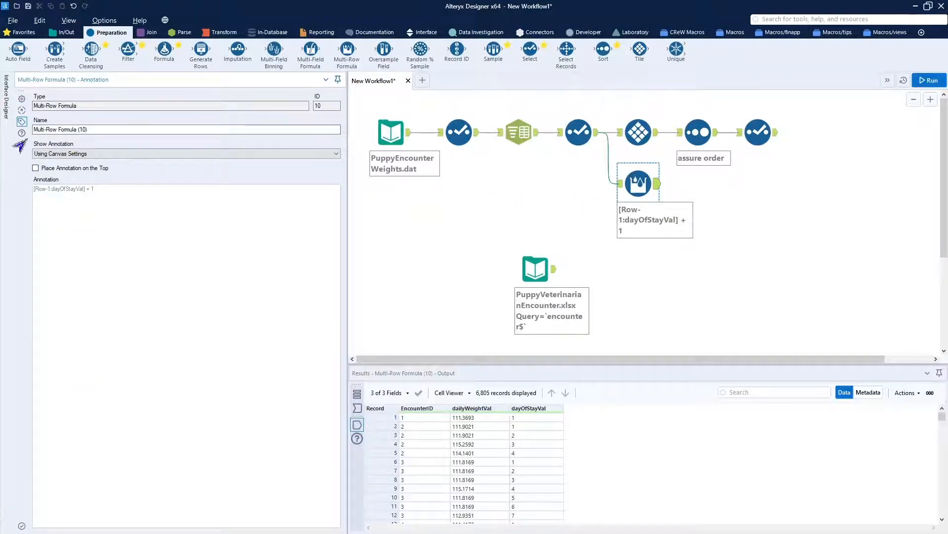
click(117, 188)
drag(116, 188, 32, 188)
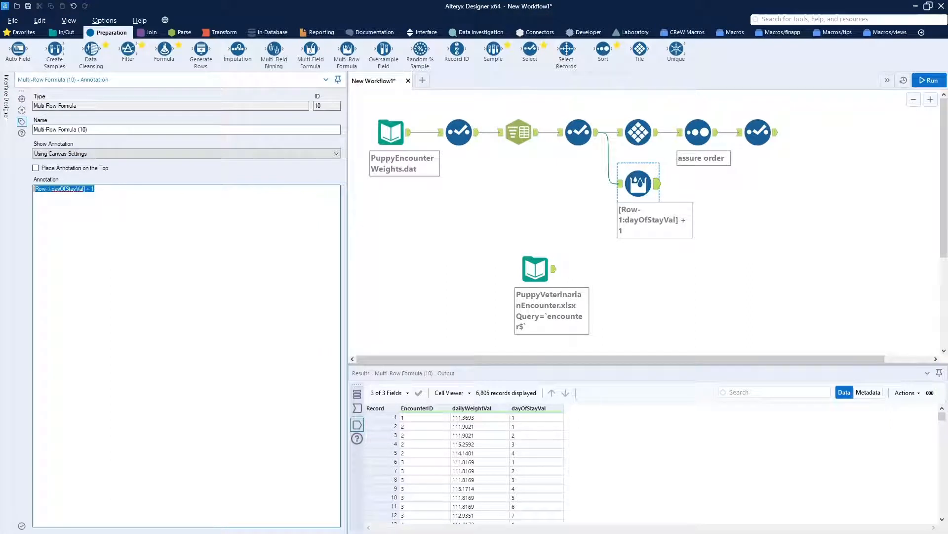
text(day of stay)
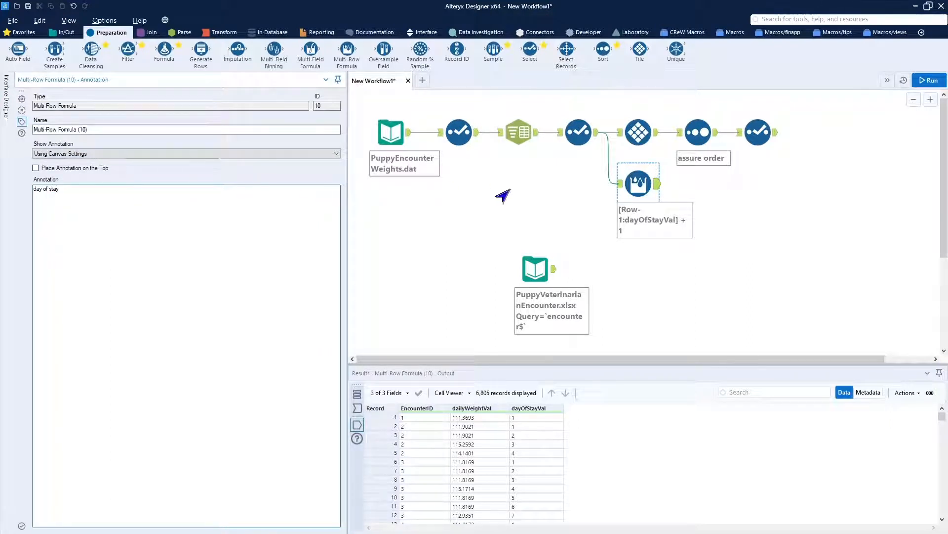
click(807, 297)
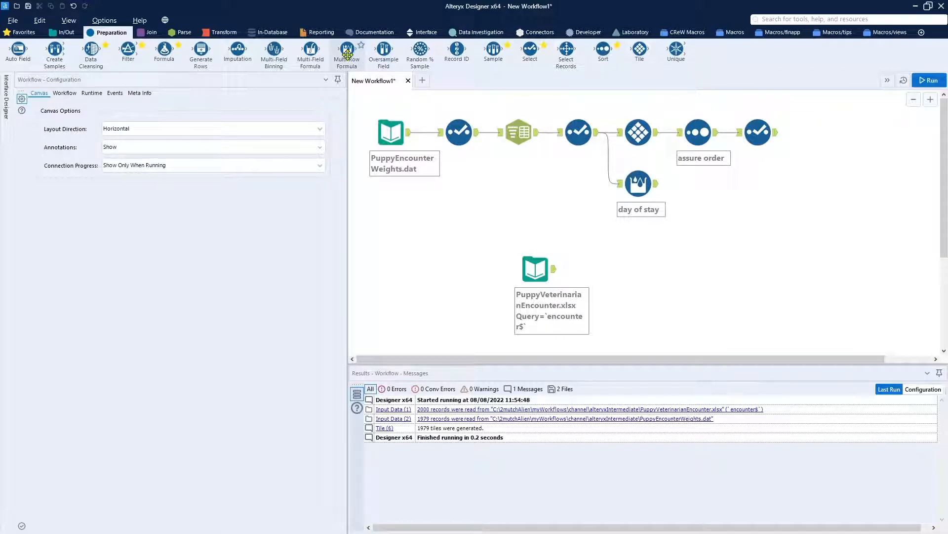
- Add a second Multi-Row Formula tool after the "day of stay" tool and annotate it "calc delta"
drag(348, 55, 700, 183)
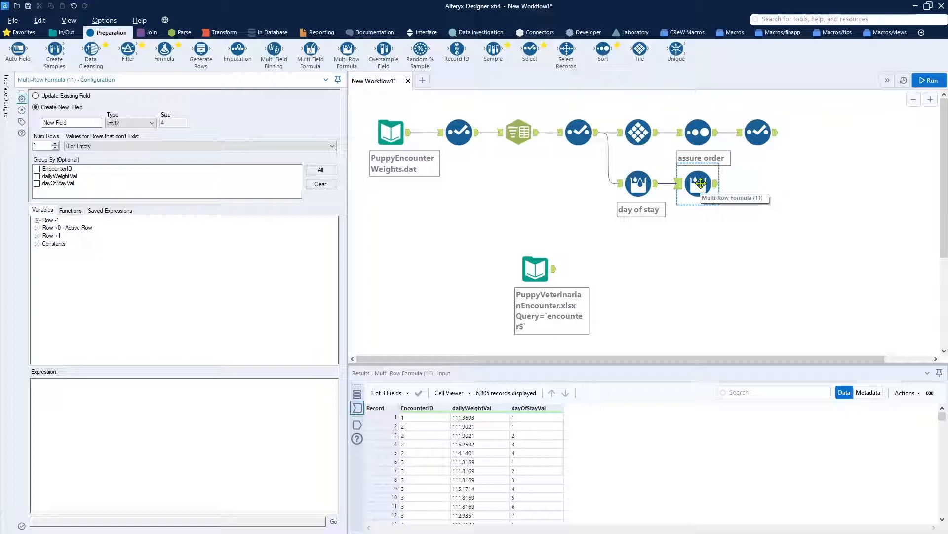
click(21, 121)
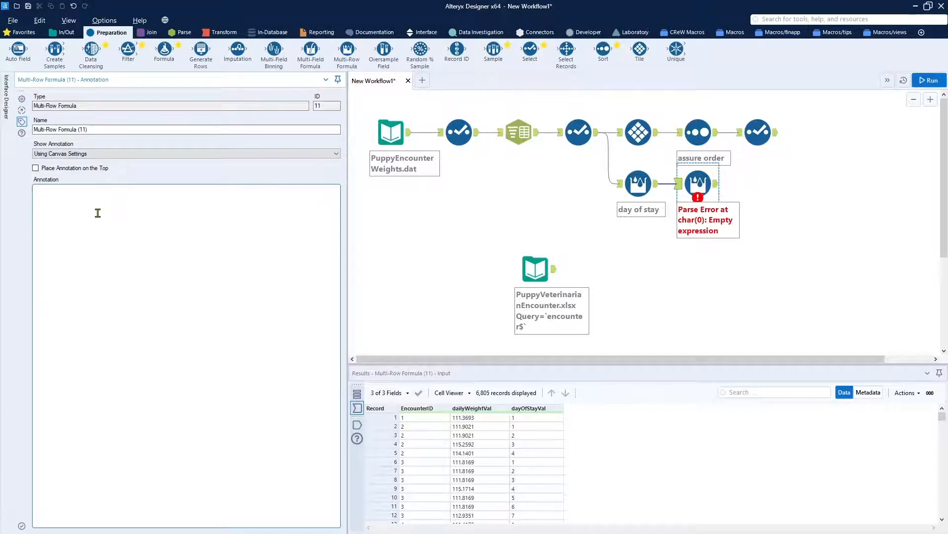
text(calc delta)
click(697, 183)
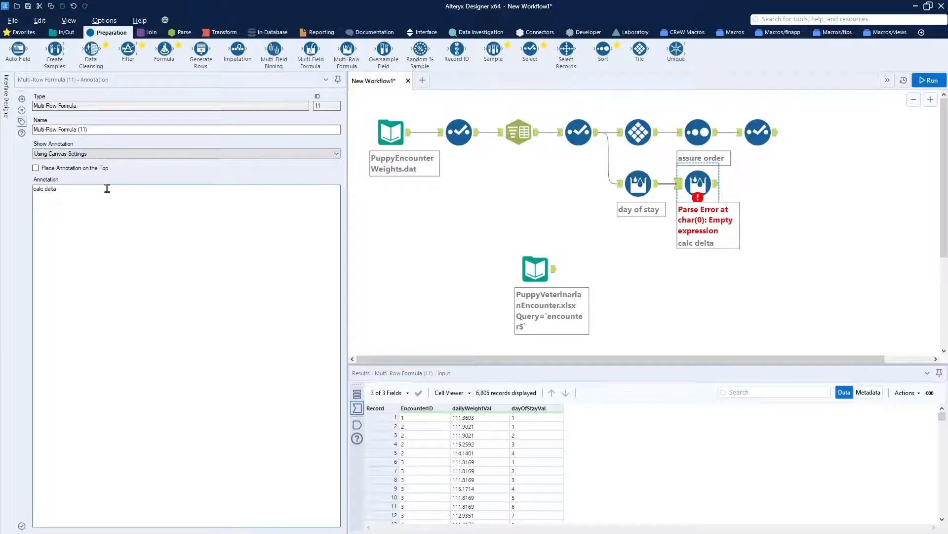
- Configure the "calc delta" tool to create a new field weightChangeVal of type FixedDecimal with size 10.4
click(21, 98)
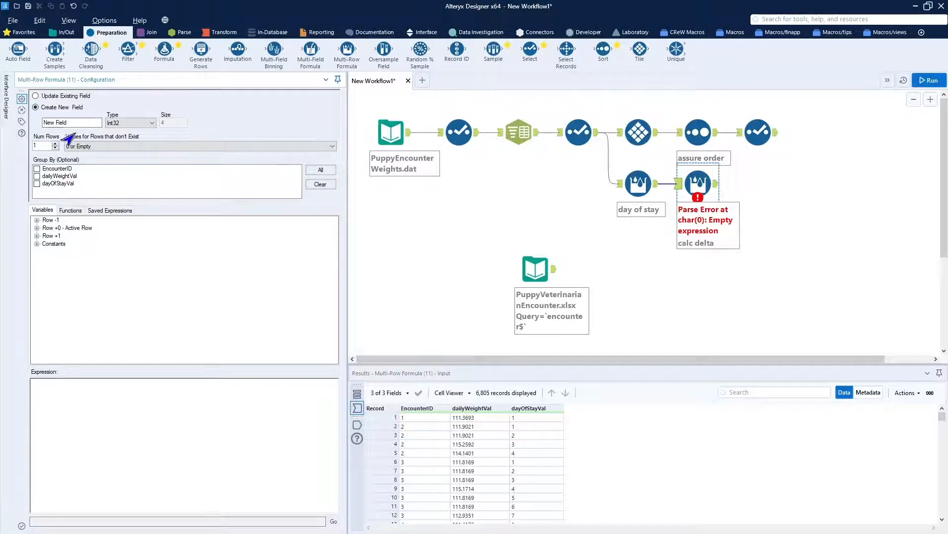
click(83, 123)
drag(66, 126, 2, 133)
text(weight)
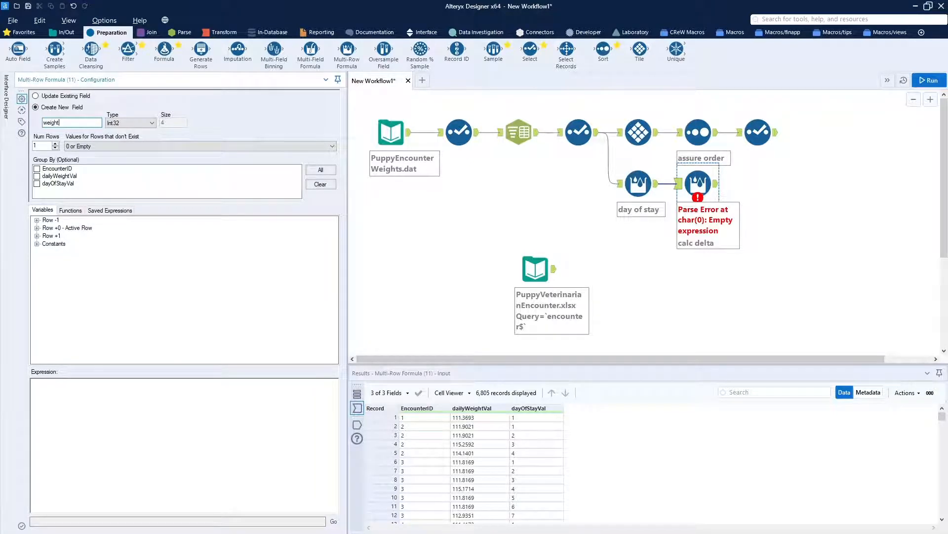
text(ChangeVal)
click(149, 123)
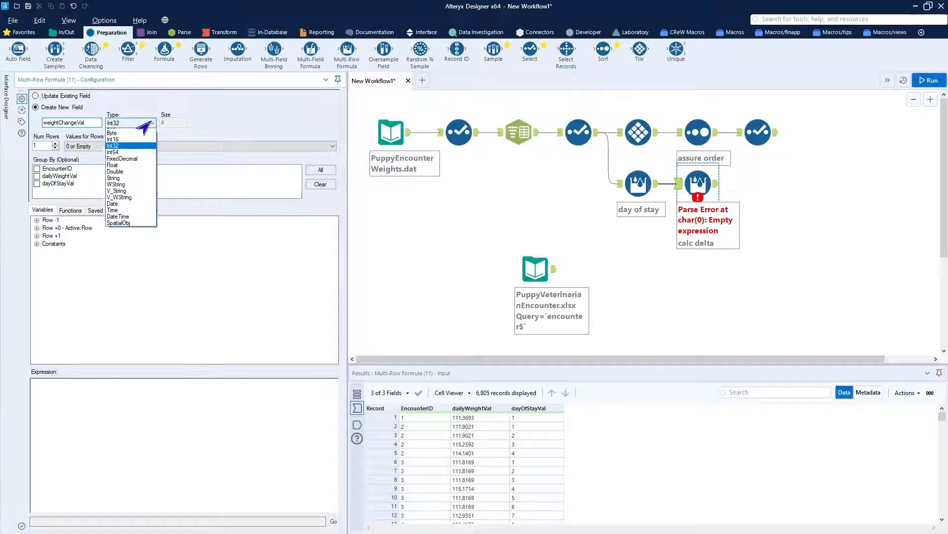
click(124, 159)
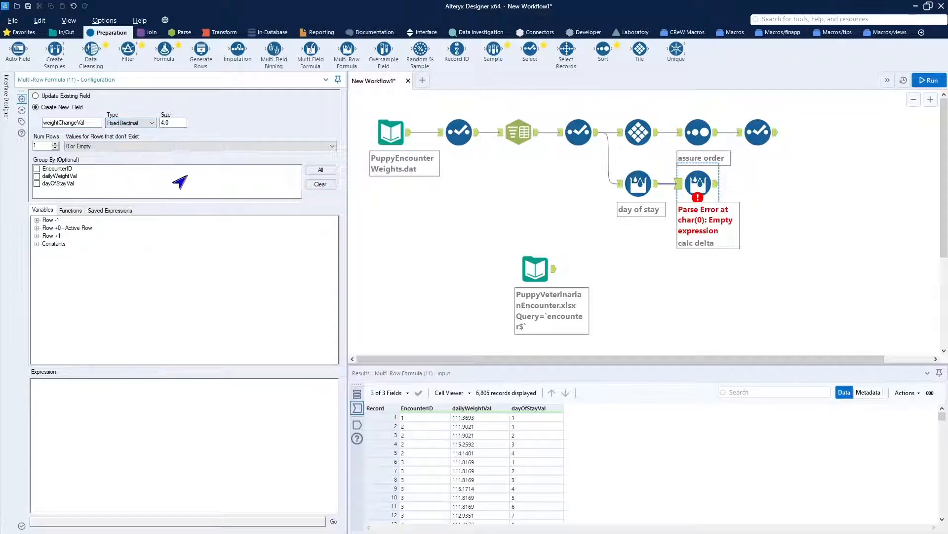
double_click(165, 123)
text(10.4)
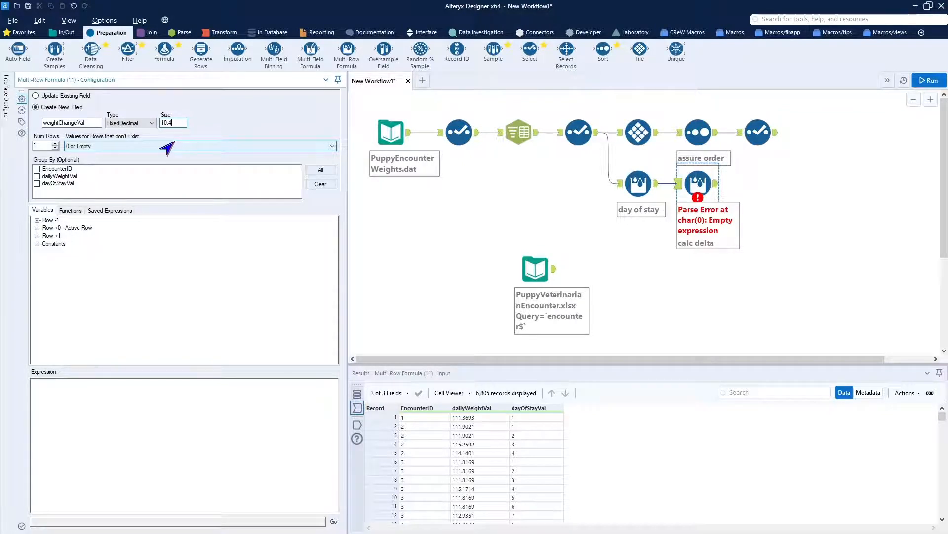
click(183, 123)
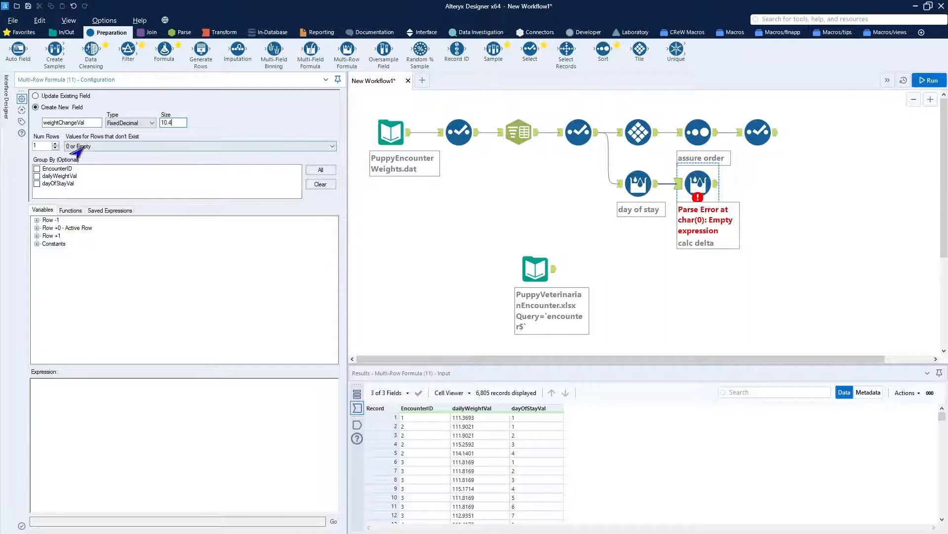
- Group the "calc delta" tool by EncounterID and set its expression to [dailyWeightVal] - [Row-1:dailyWeightVal]
click(37, 168)
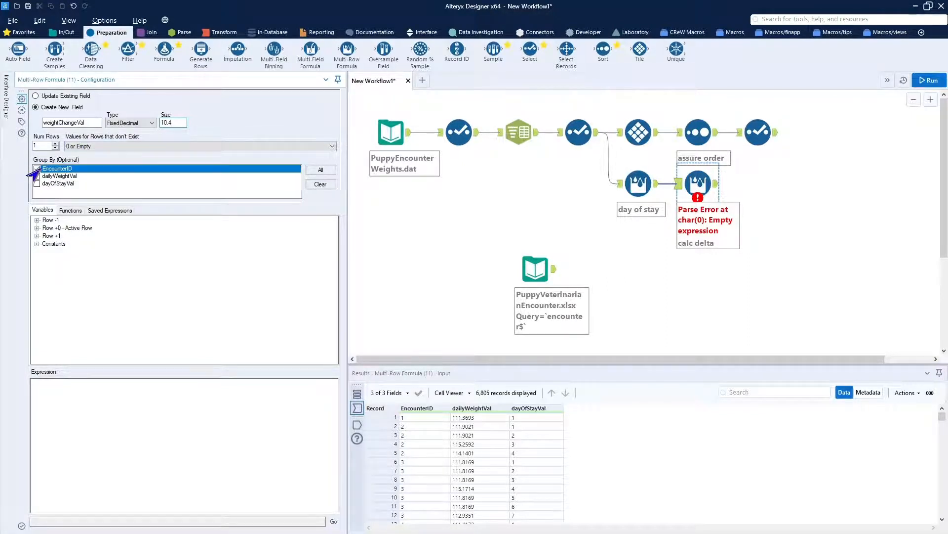
click(37, 220)
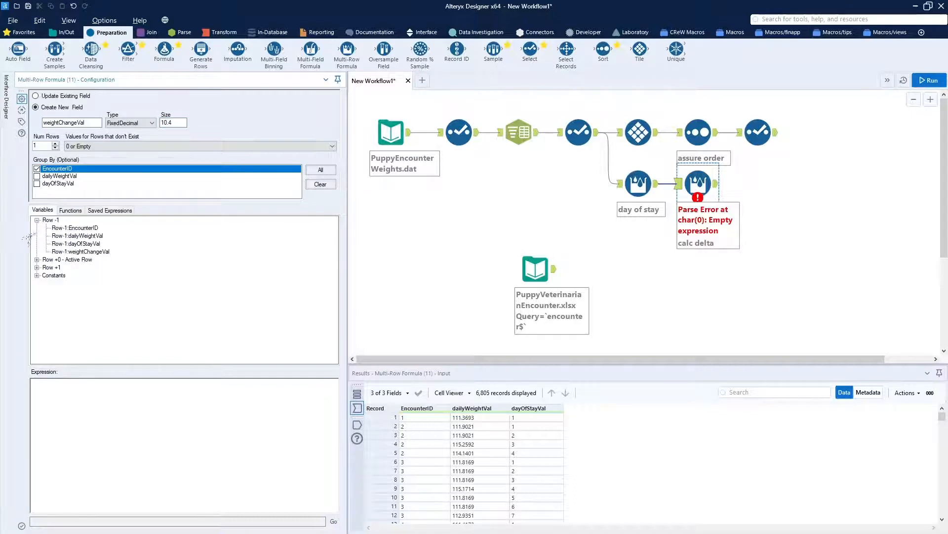
click(36, 259)
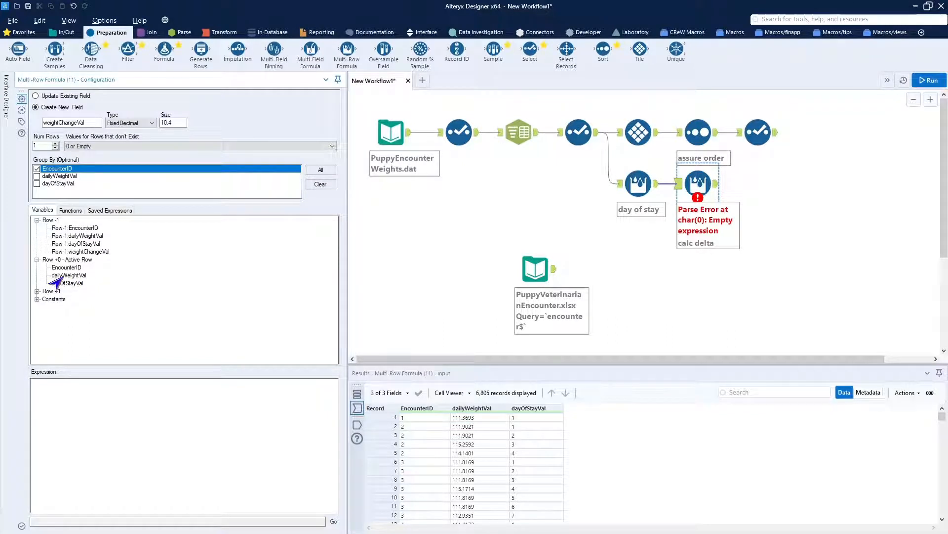
drag(59, 275, 65, 397)
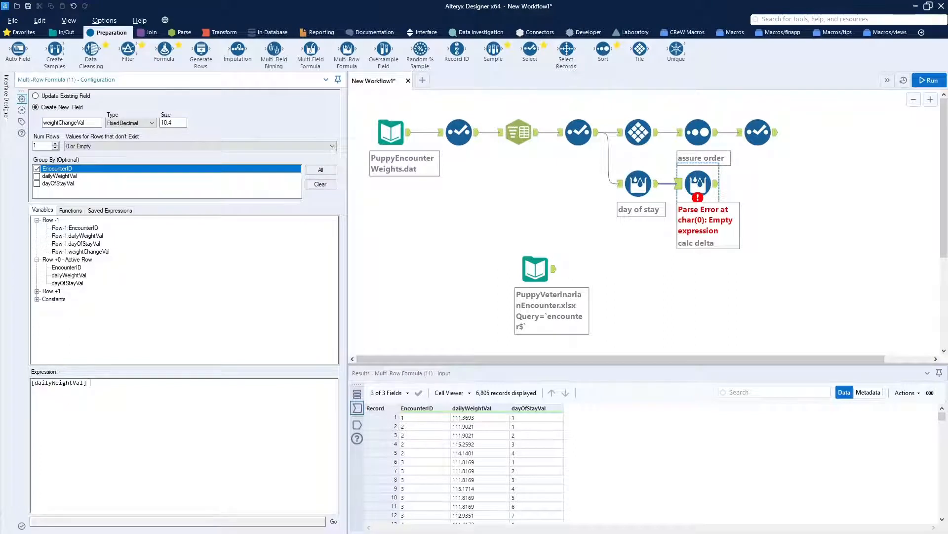
text(-)
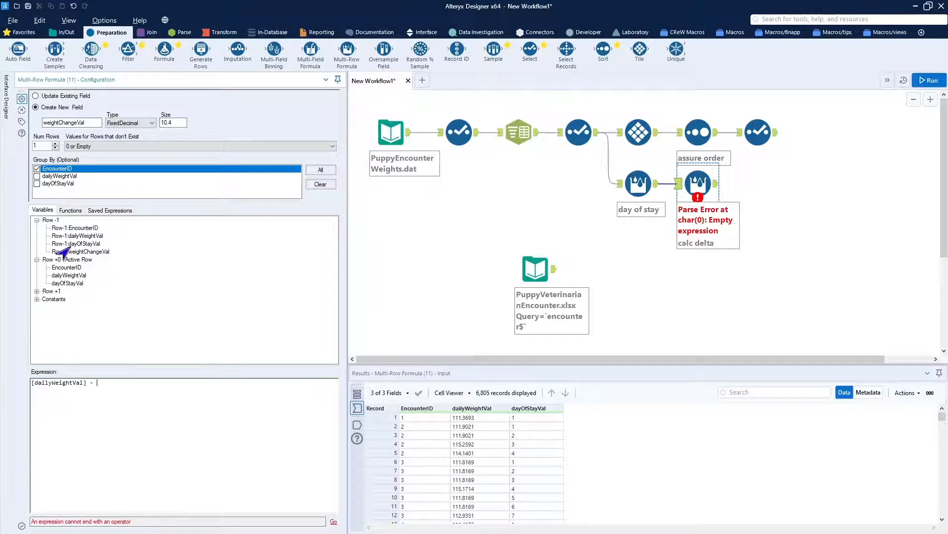
drag(74, 235, 134, 386)
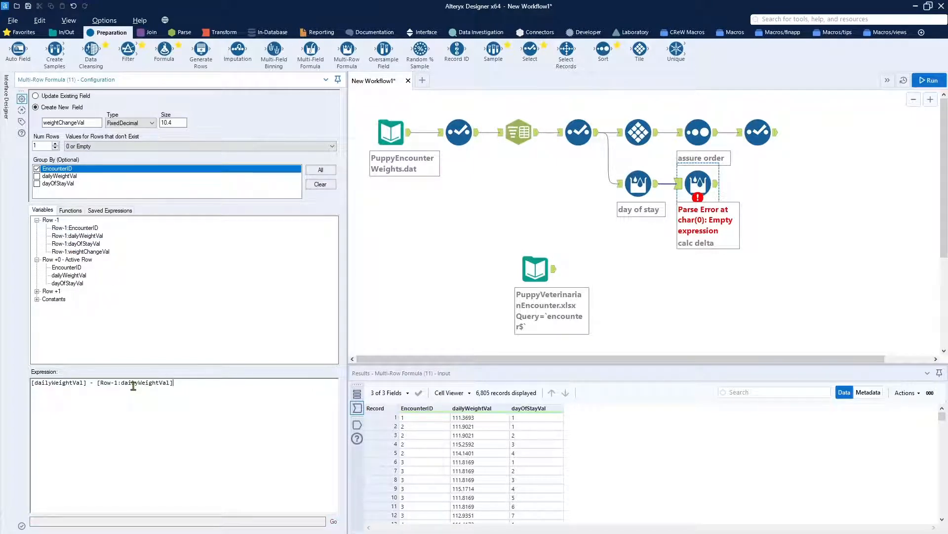
- Run the workflow and view the weightChangeVal output of the "calc delta" tool
click(925, 82)
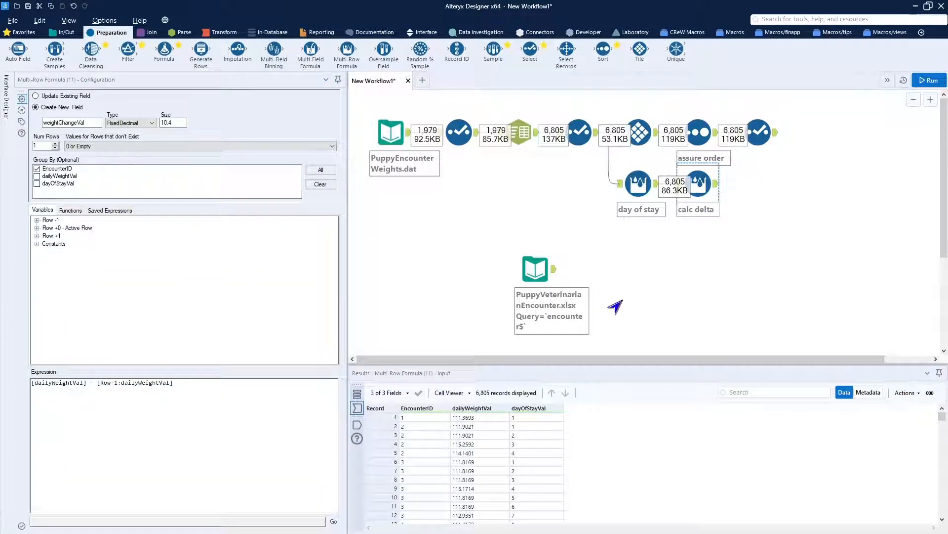
click(717, 186)
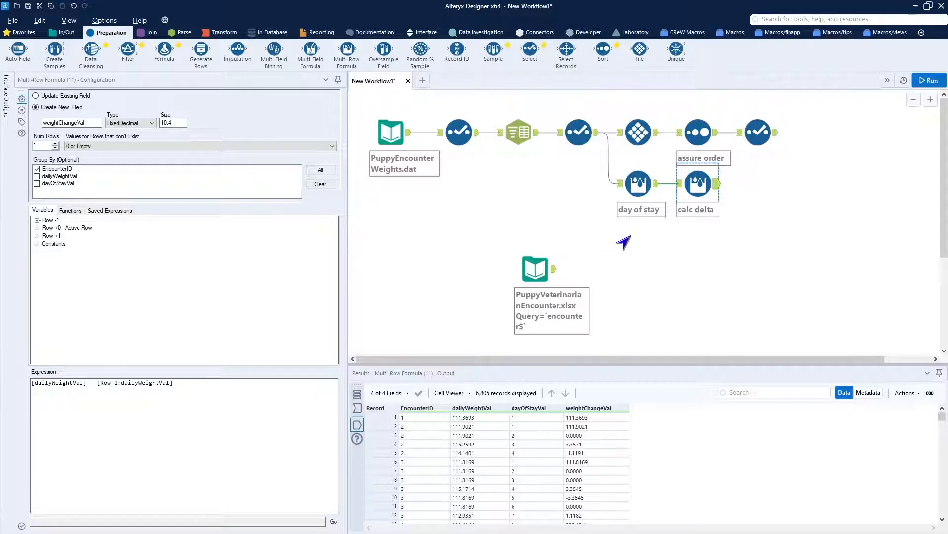
click(712, 268)
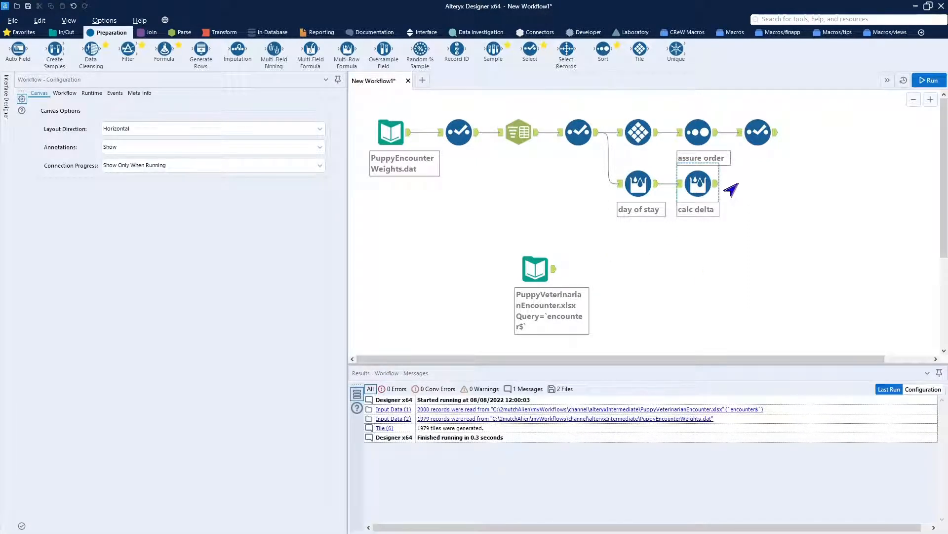
- Copy the "calc delta" tool and connect the pasted copy after the last Select tool in the Tile branch
click(702, 184)
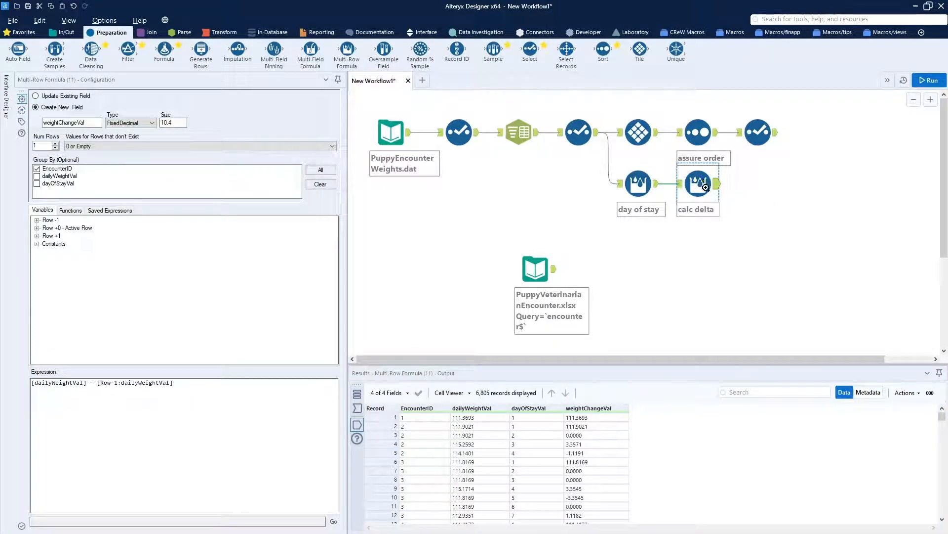
right_click(703, 184)
click(805, 165)
right_click(806, 164)
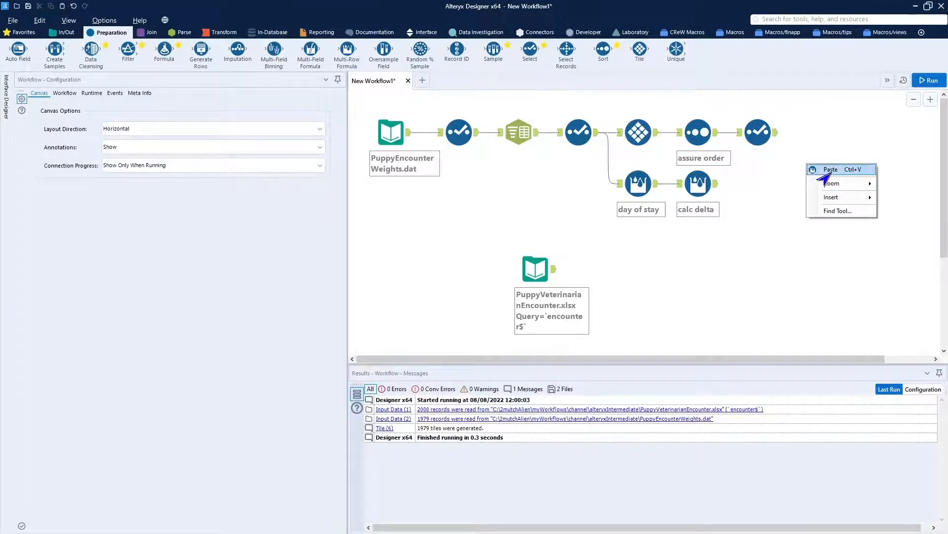
click(832, 171)
drag(827, 183, 809, 133)
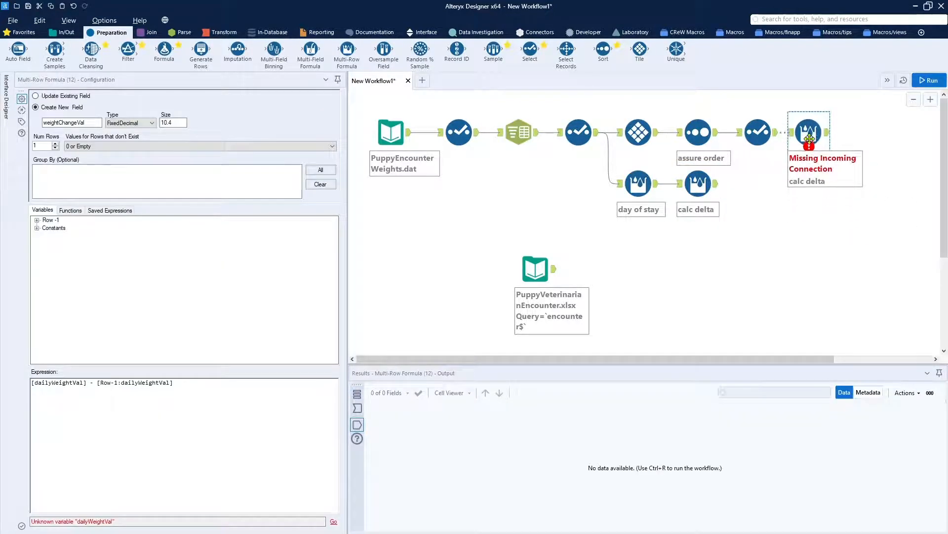
- Add a Browse tool after the copied "calc delta" tool and run the workflow to view its data profile
click(13, 33)
drag(14, 53, 875, 133)
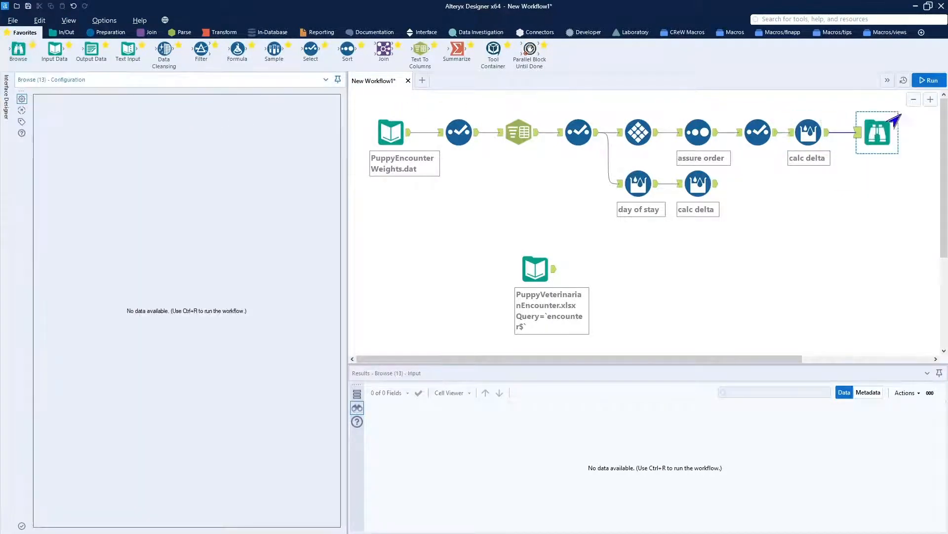
click(924, 80)
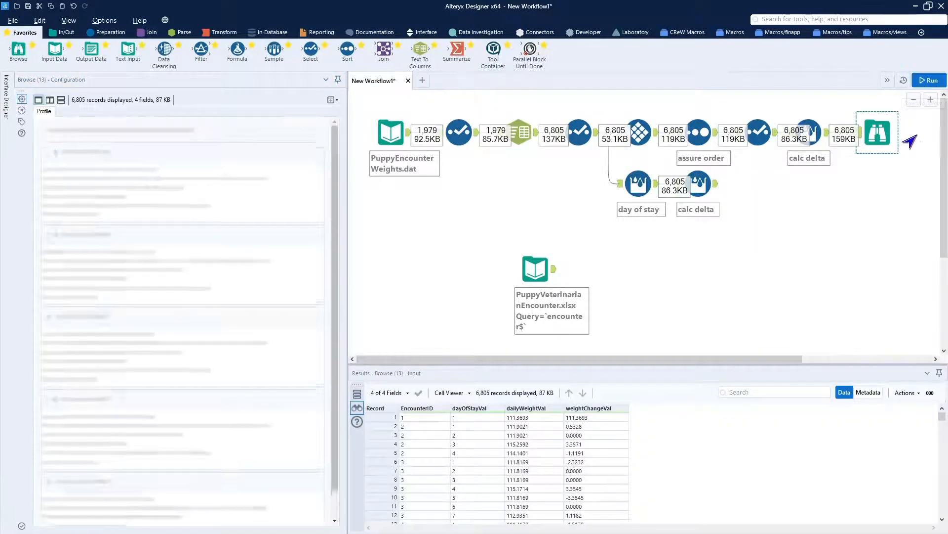
click(882, 138)
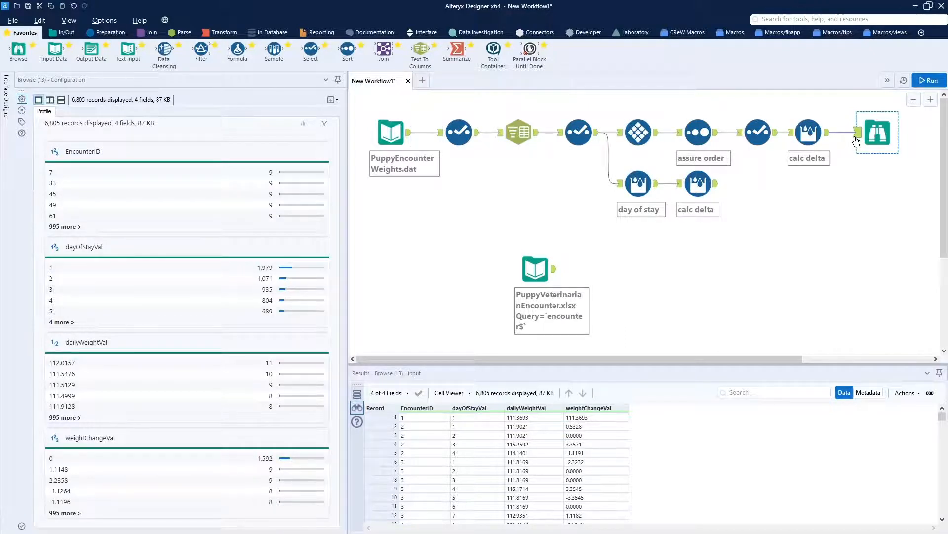
- Group the copied "calc delta" tool in the Tile branch by EncounterID
click(808, 134)
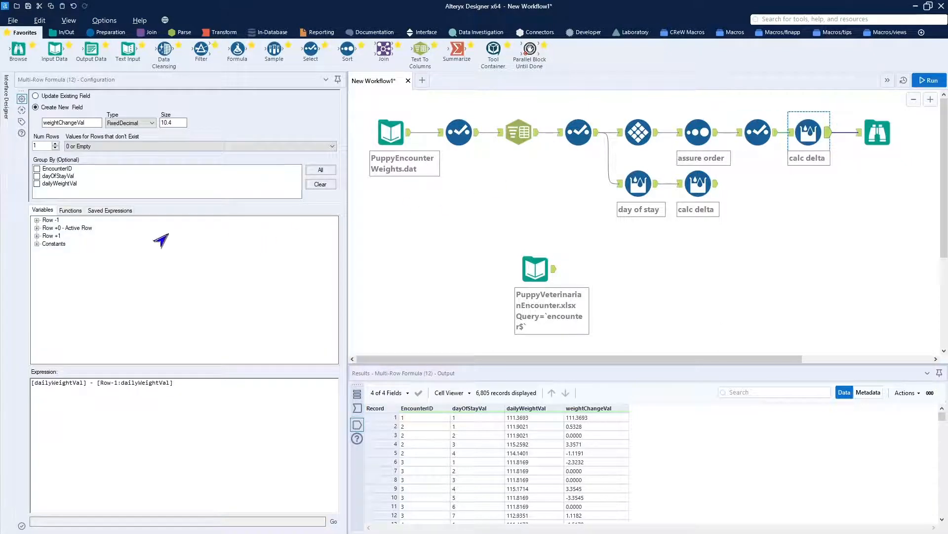
click(55, 170)
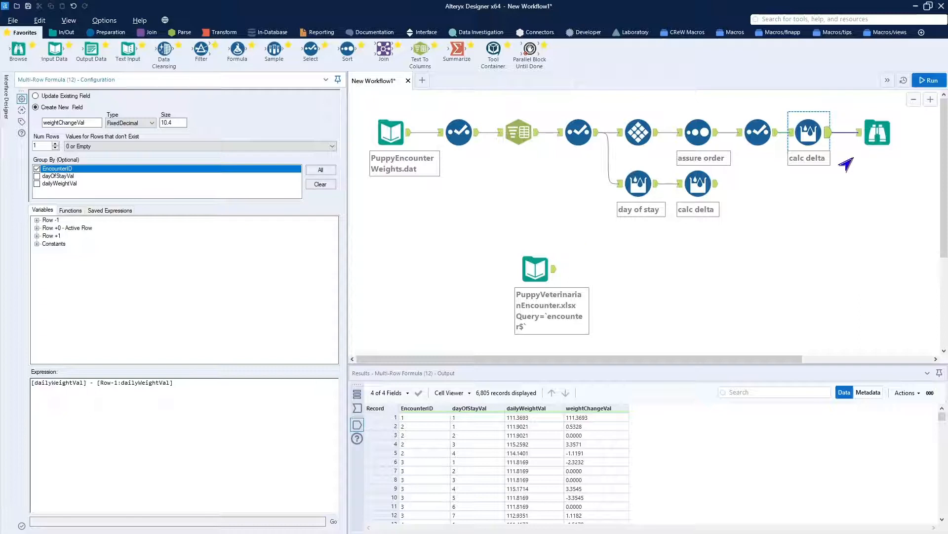
- Run the workflow and view the Browse results for the "calc delta" tool in the Tile branch
key(Down)
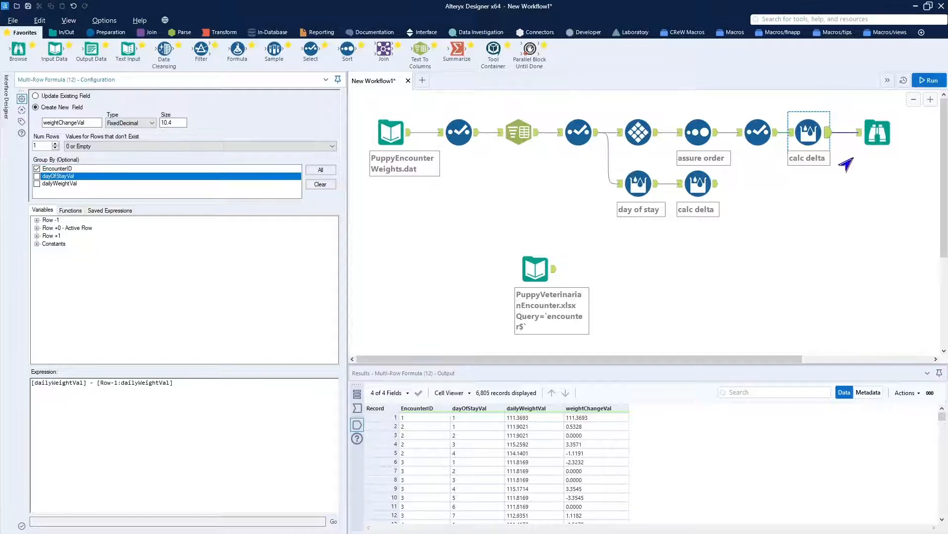
click(846, 165)
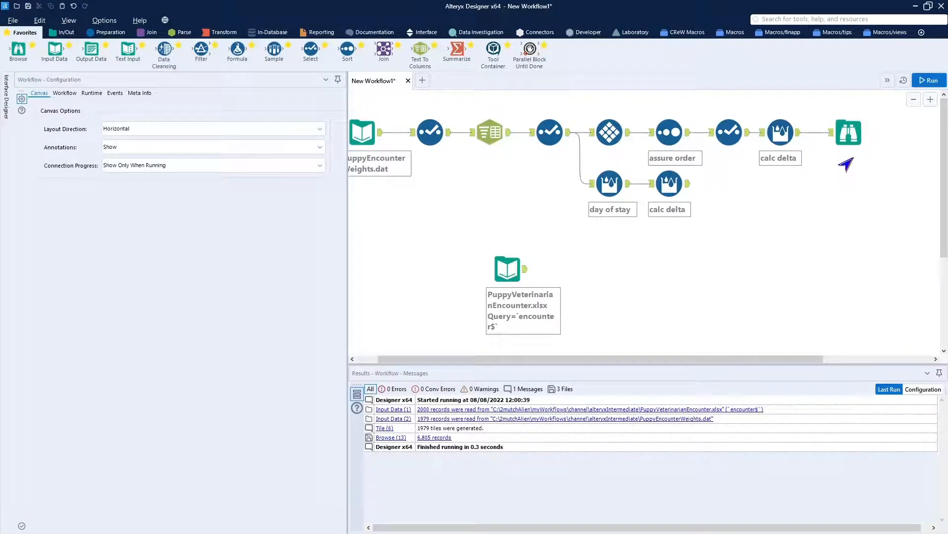
drag(637, 360, 546, 370)
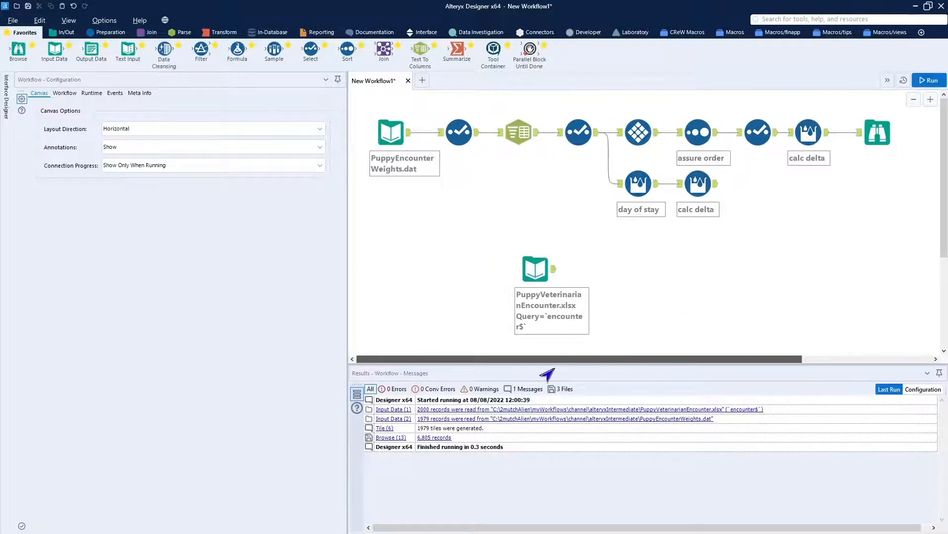
click(921, 88)
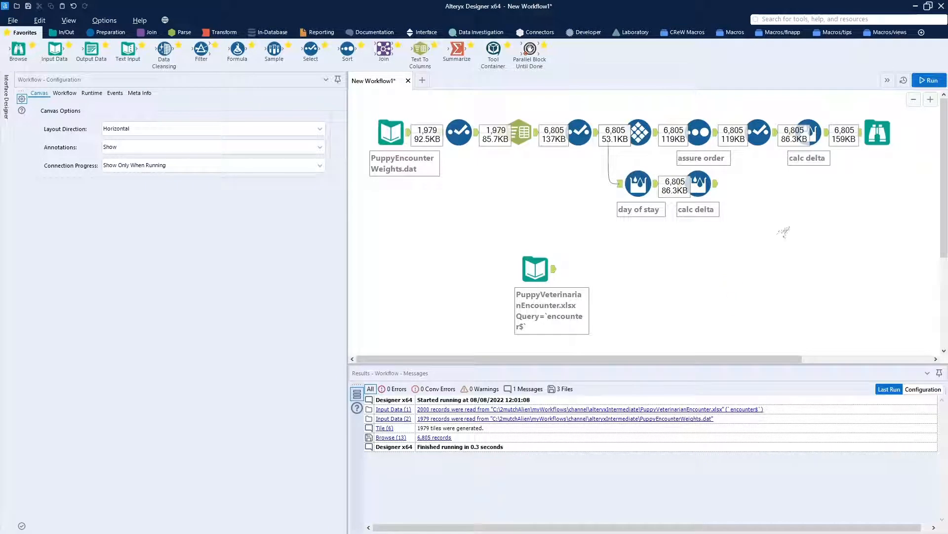
click(877, 133)
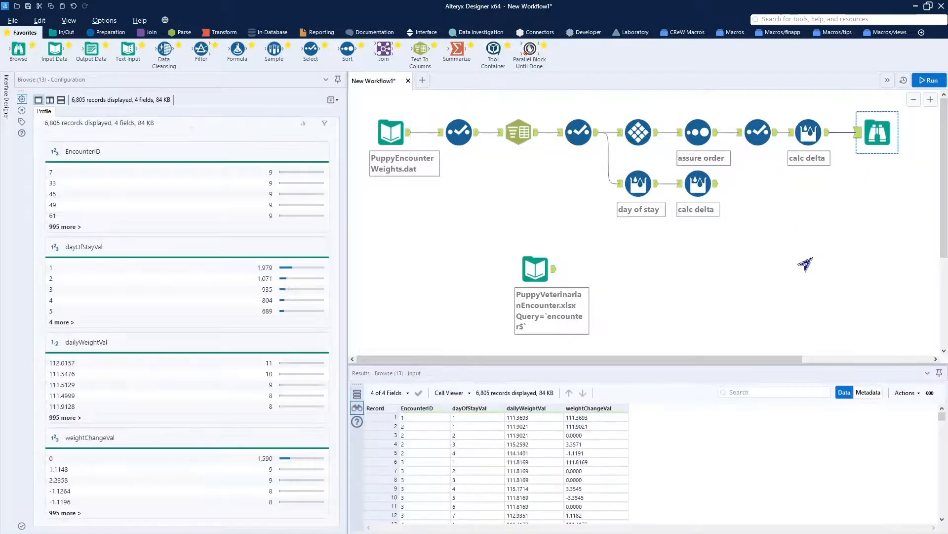
- Compare the weightChangeVal results of the "calc delta" tools in the "day of stay" and Tile branches
click(713, 183)
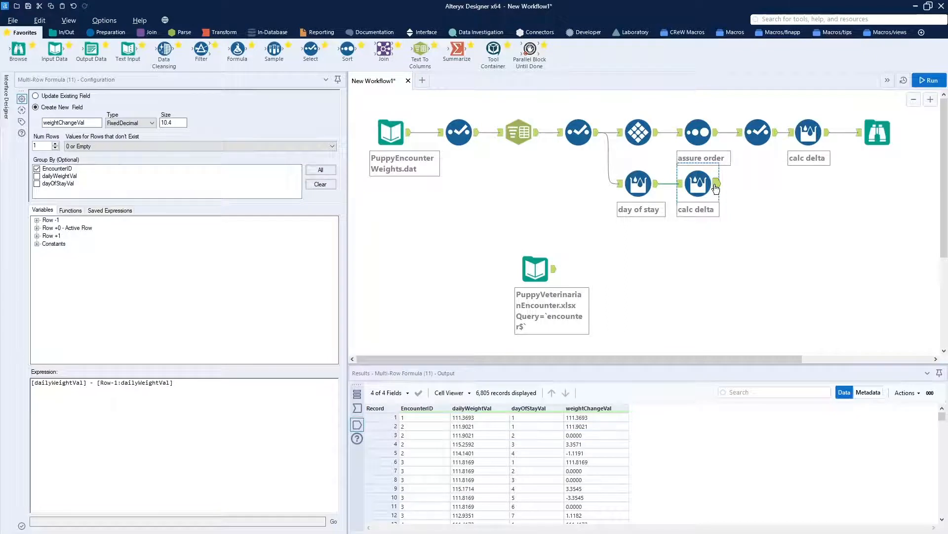
click(877, 134)
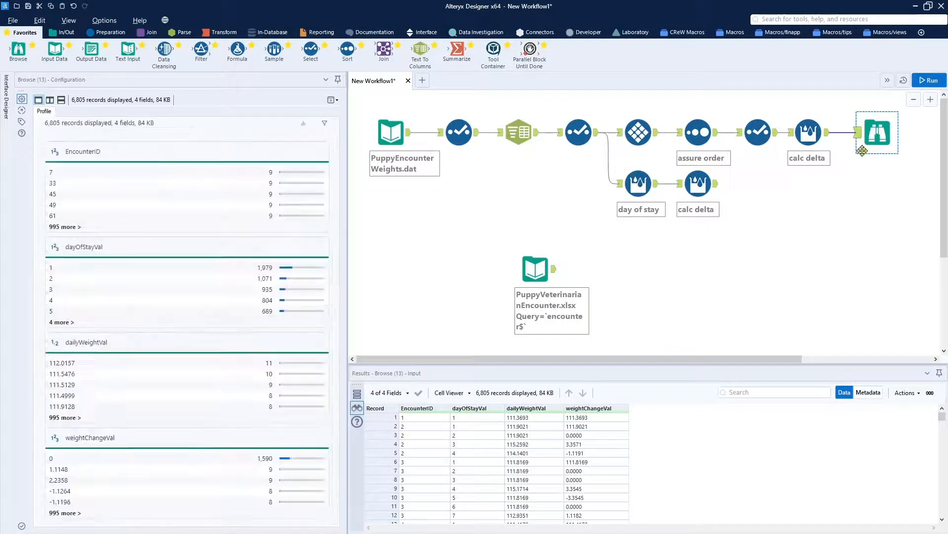
click(697, 194)
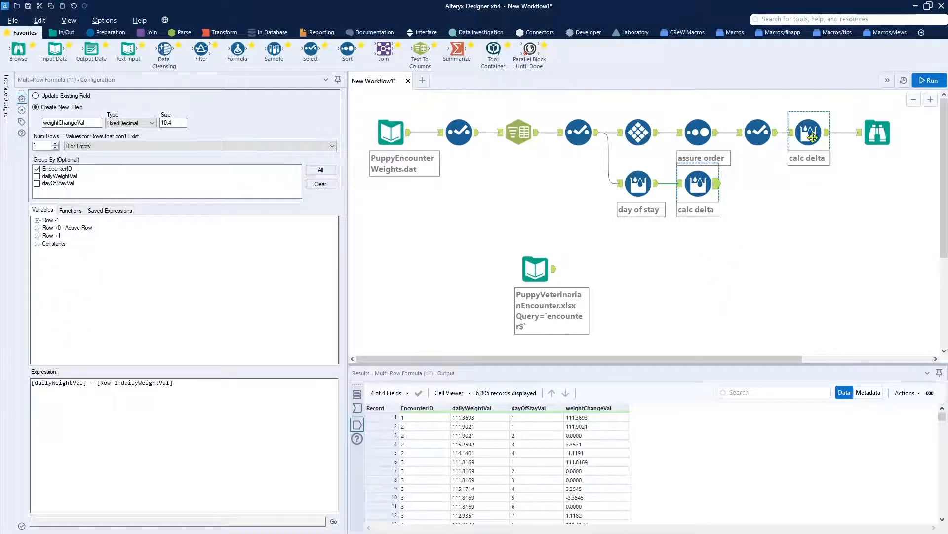
drag(809, 140, 818, 140)
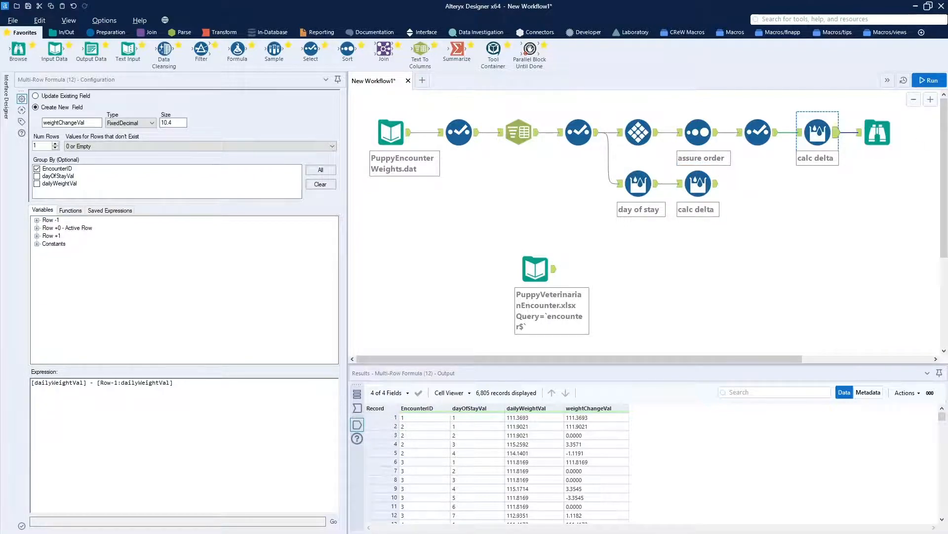
click(698, 183)
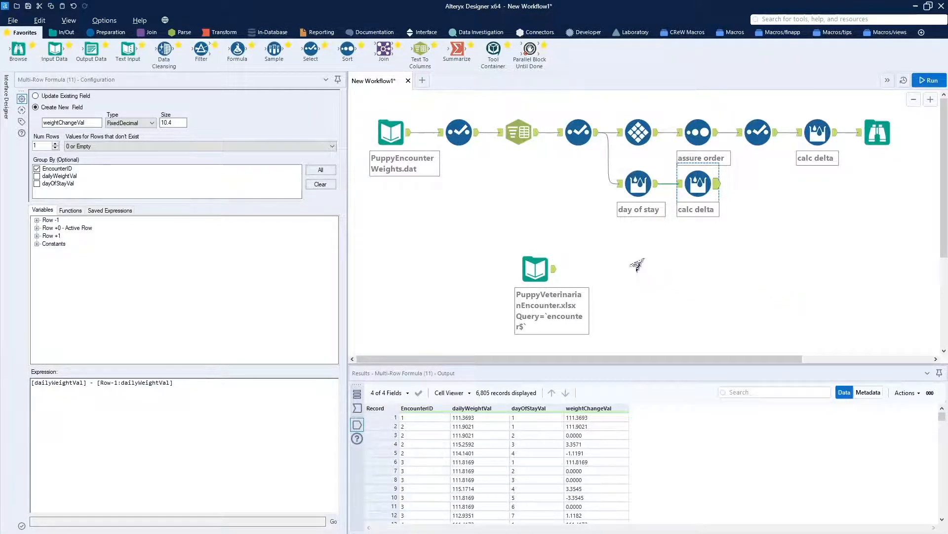
- Move the PuppyVeterinarianEncounter.xlsx input so it sits directly below the "calc delta" tool of the "day of stay" branch
click(534, 269)
drag(532, 270, 693, 252)
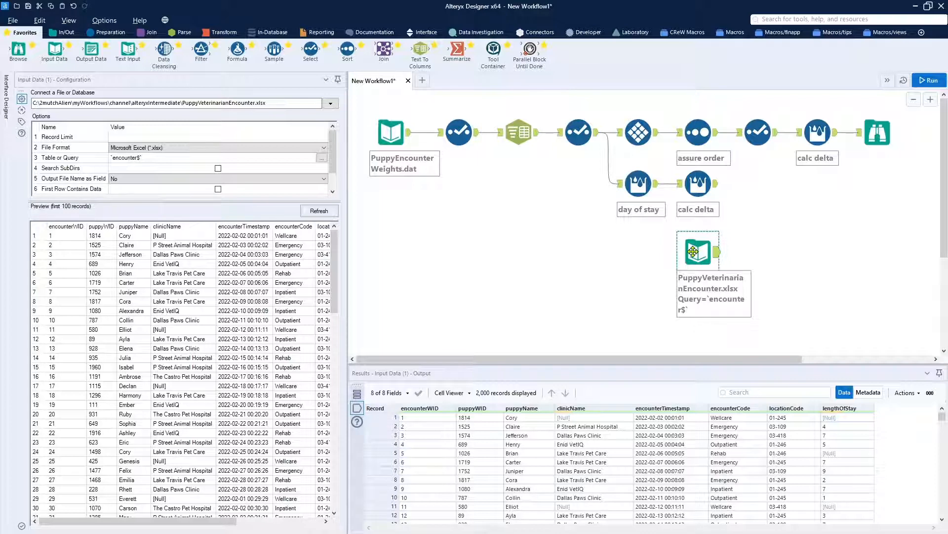
drag(693, 252, 694, 269)
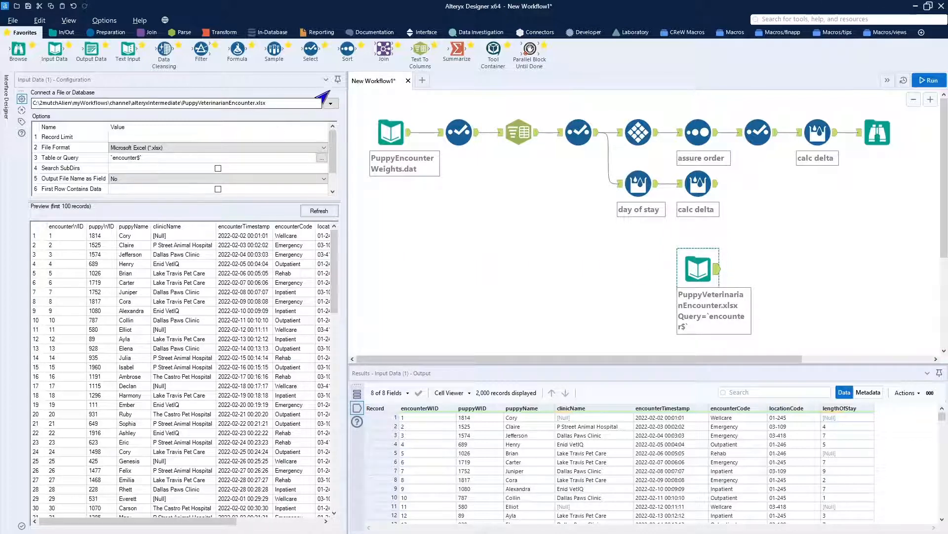
- Add a Filter tool after "calc delta" in the "day of stay" branch with the basic condition dayOfStayVal = 1
drag(203, 49, 757, 184)
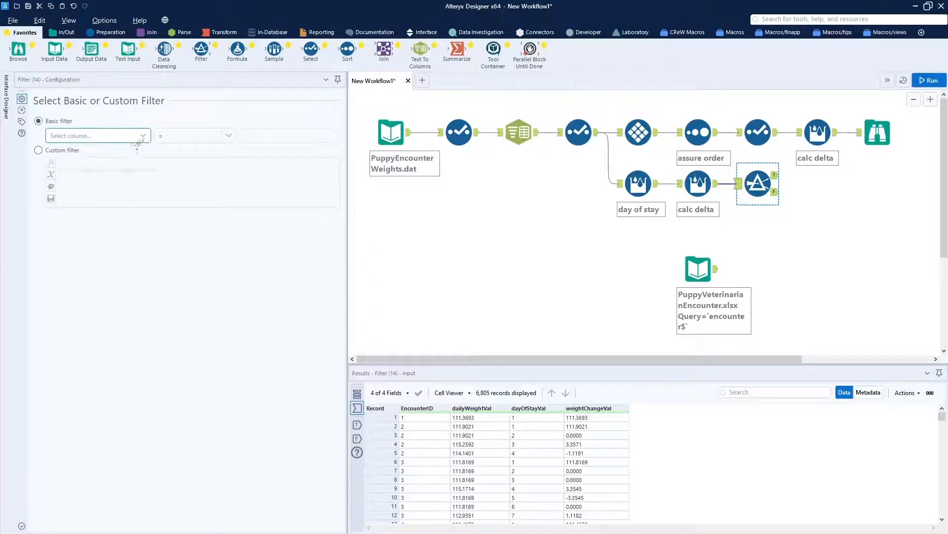
click(139, 136)
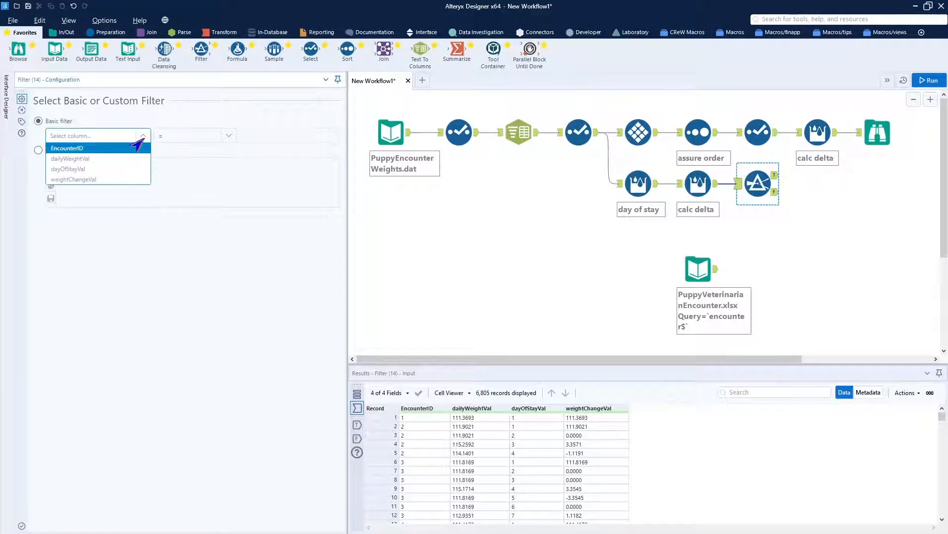
click(116, 169)
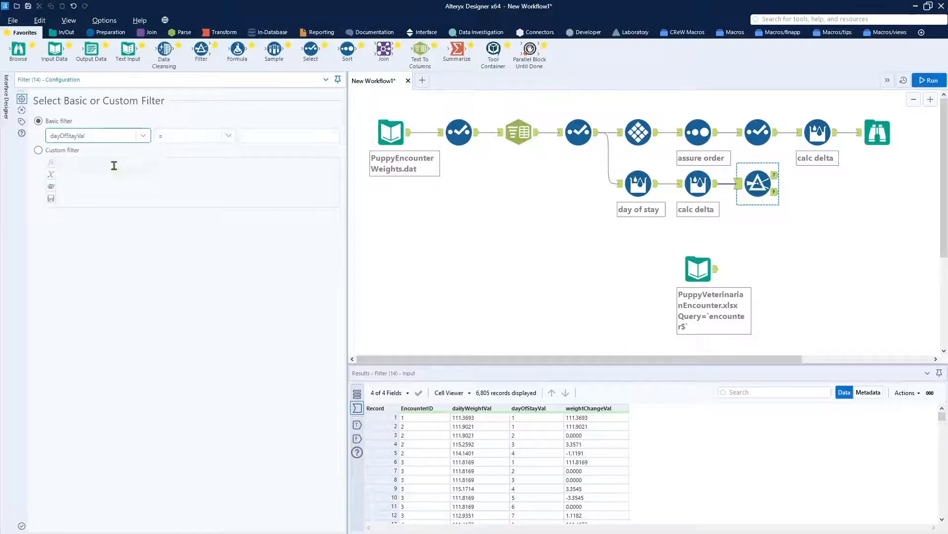
click(279, 137)
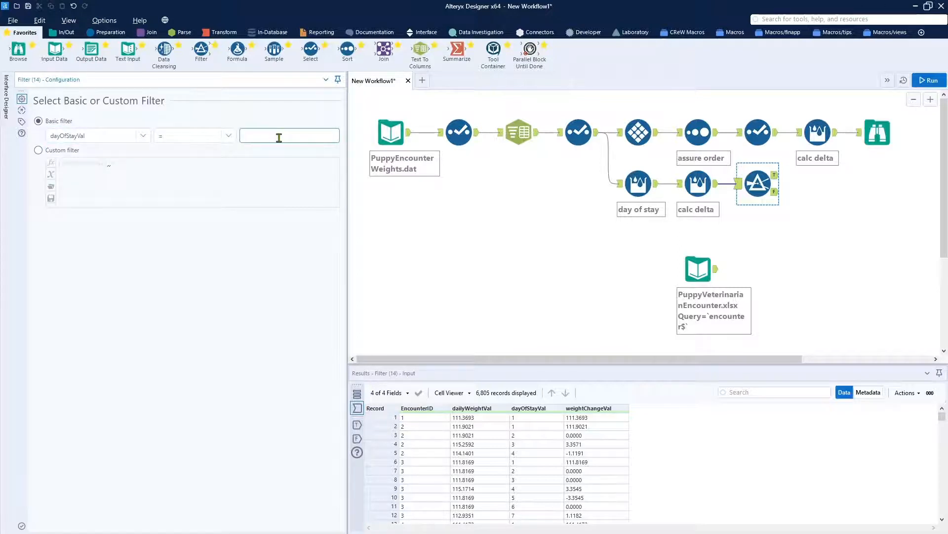
click(449, 233)
- Run the workflow and examine the True and False outputs of the dayOfStayVal Filter
key(ctrl+r)
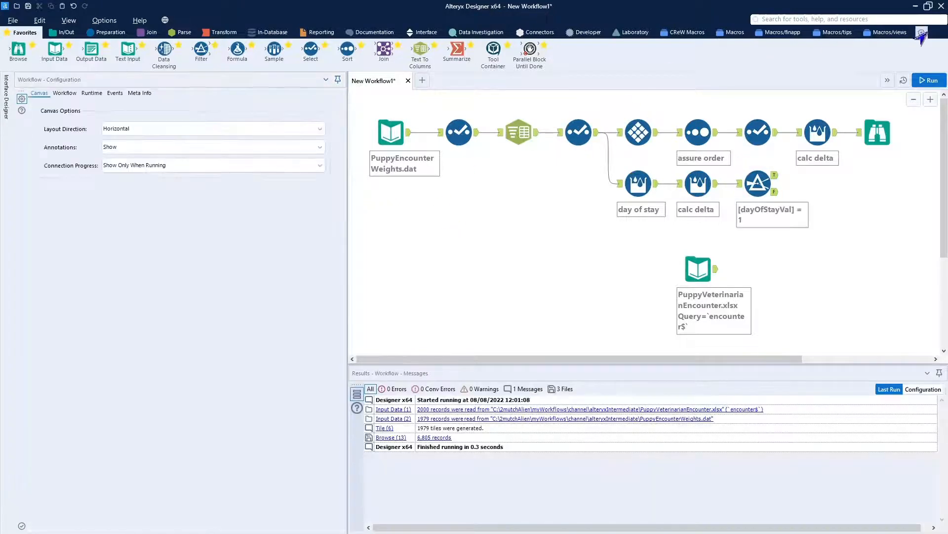
click(922, 79)
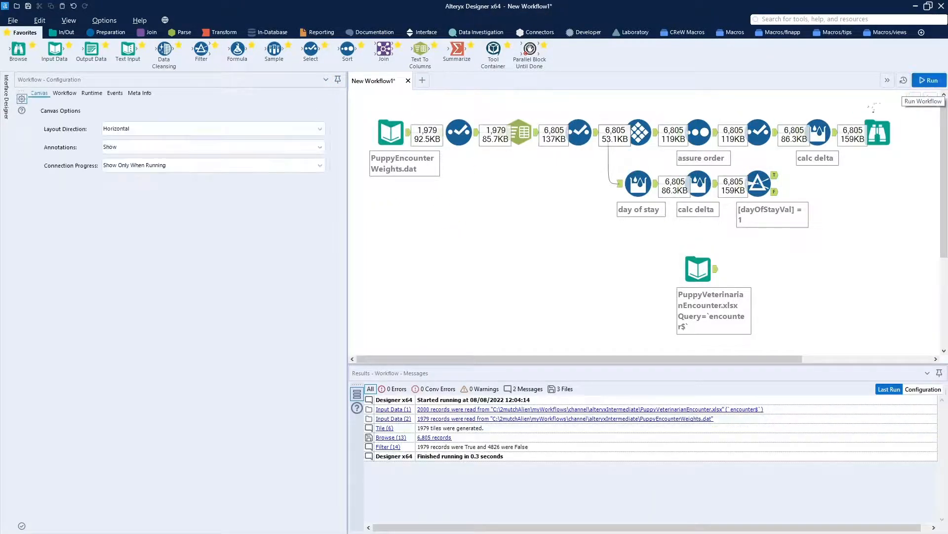
click(774, 177)
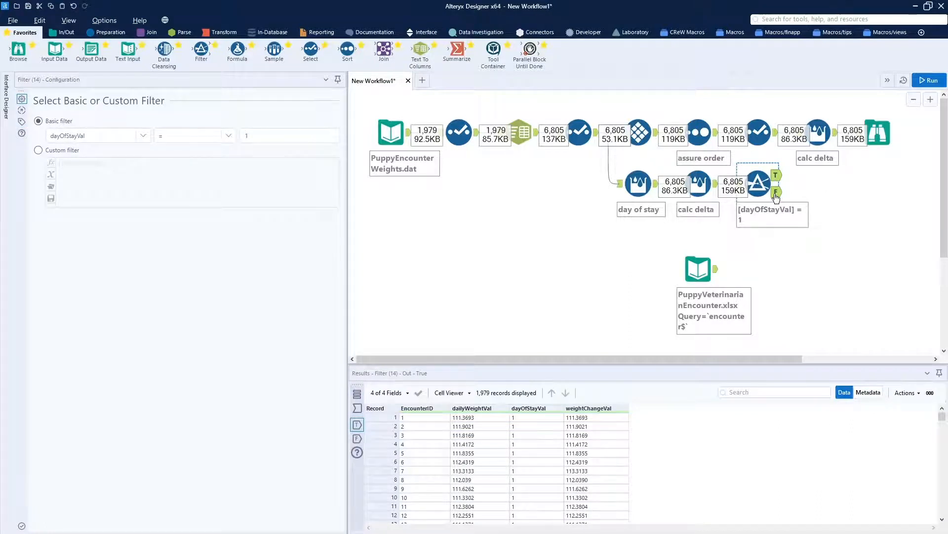
click(776, 193)
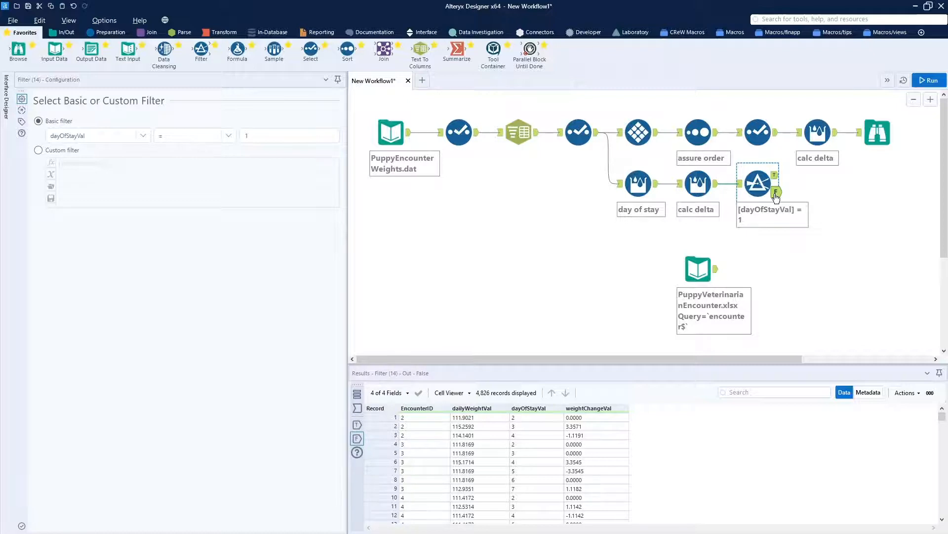
click(776, 179)
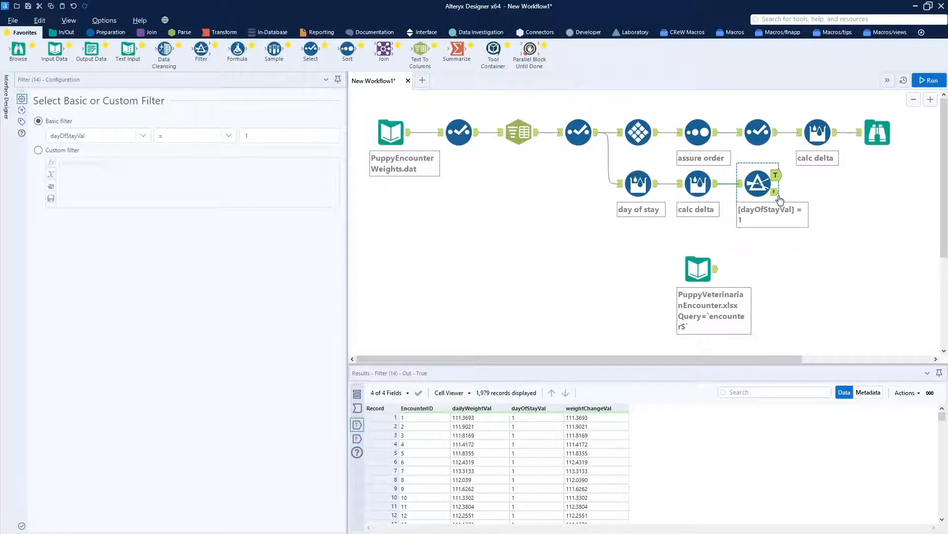
click(774, 192)
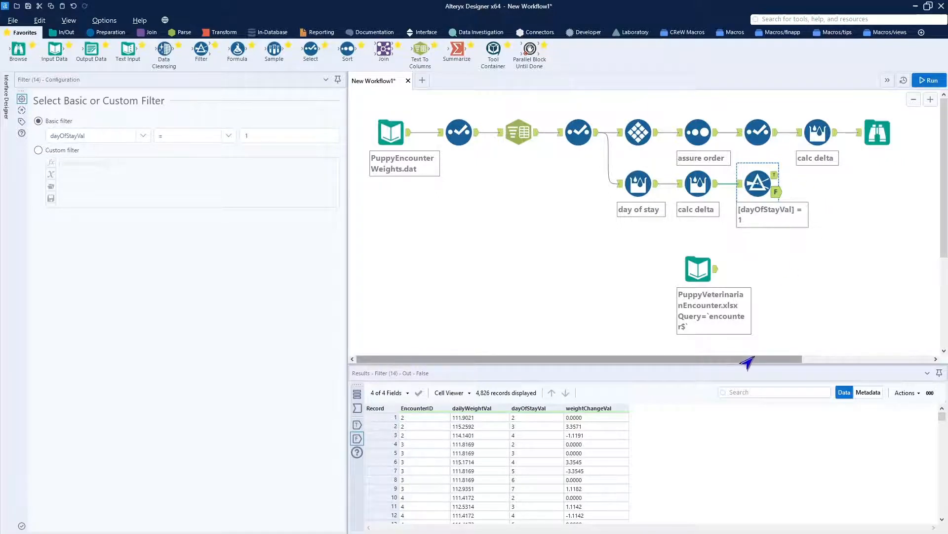
- Shift the PuppyVeterinarianEncounter.xlsx input slightly upward and annotate the Filter tool as "first day"
drag(746, 359, 834, 374)
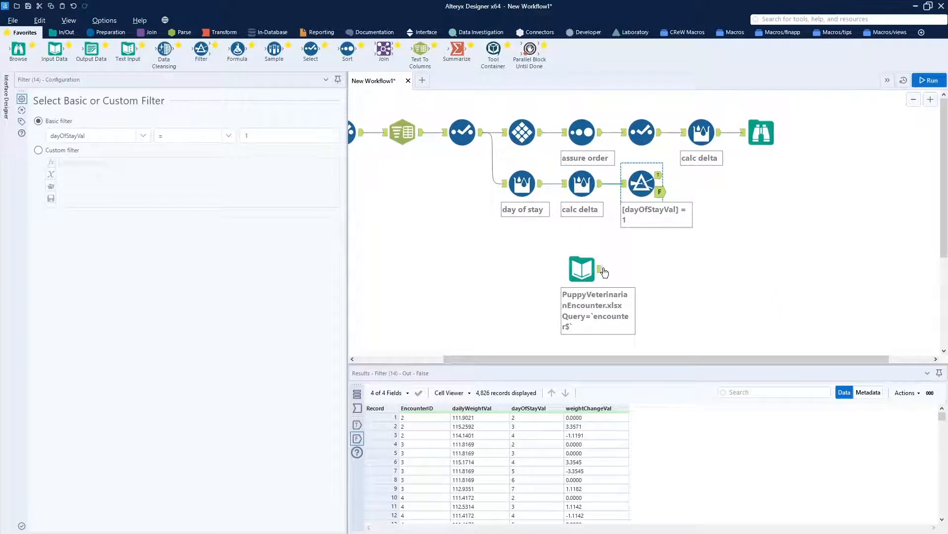
drag(595, 272, 583, 265)
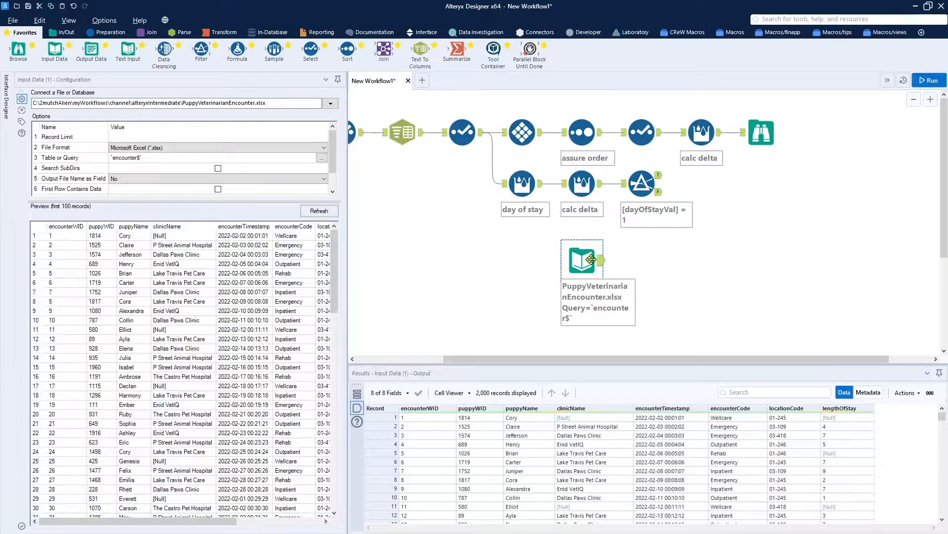
click(647, 187)
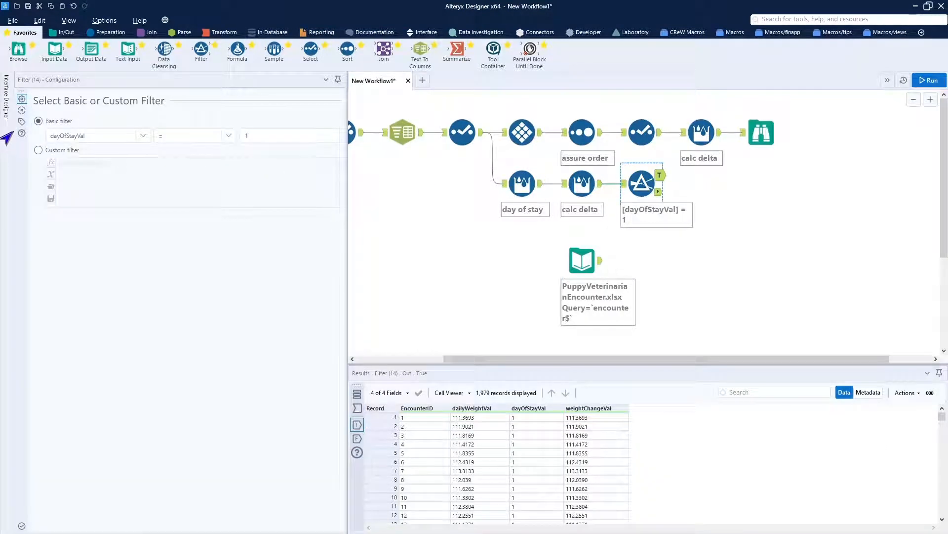
click(21, 121)
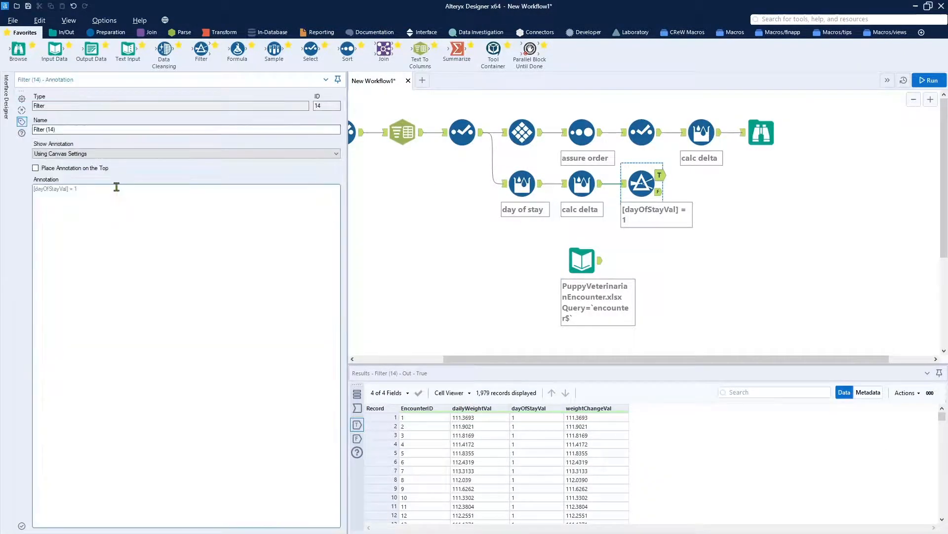
drag(116, 189, 34, 188)
text(first day)
click(691, 278)
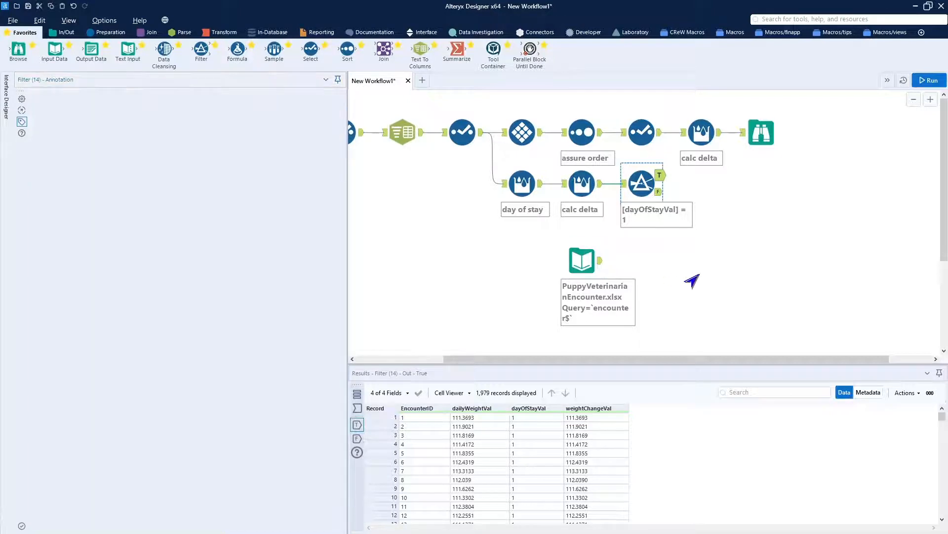
key(ctrl+r)
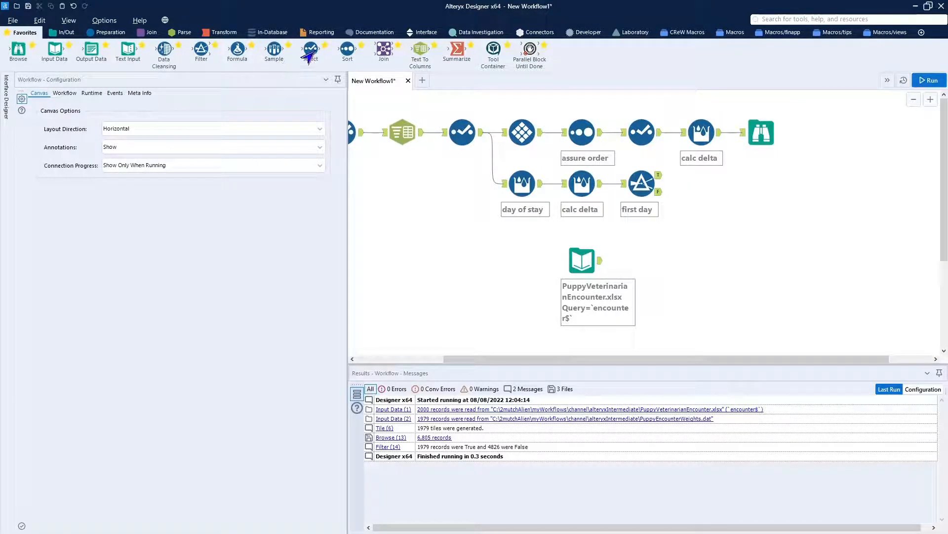
- Add a Select tool after the PuppyVeterinarianEncounter.xlsx input and set the encounterWID and puppyWID types to Int32
drag(306, 52, 641, 259)
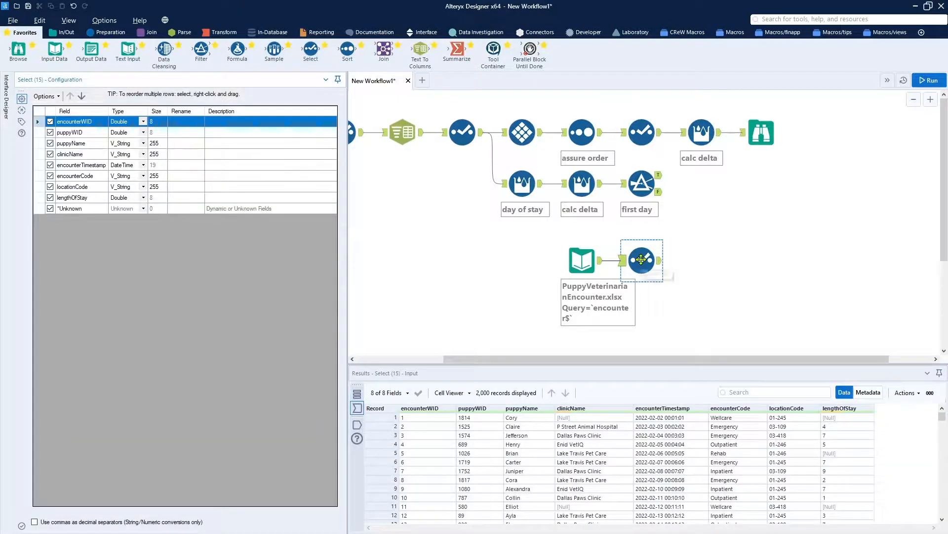
click(142, 121)
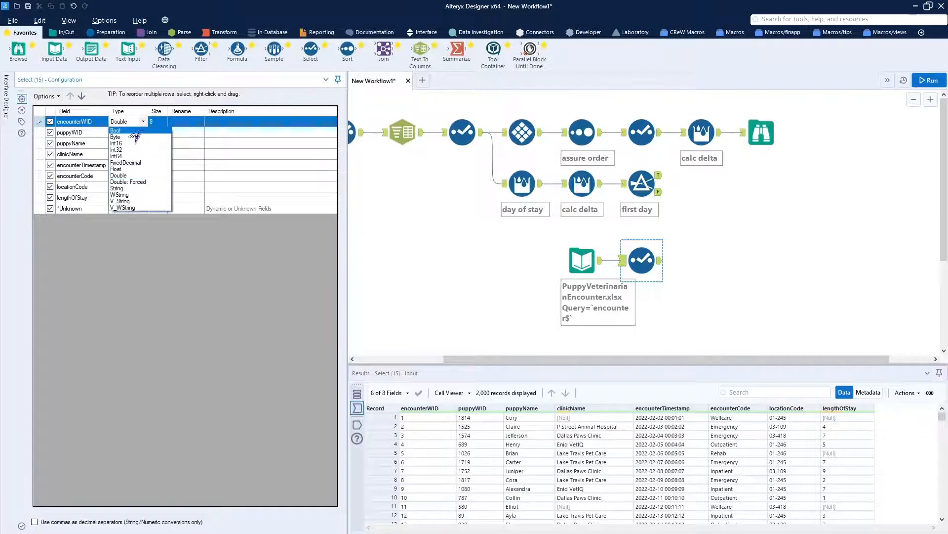
click(140, 144)
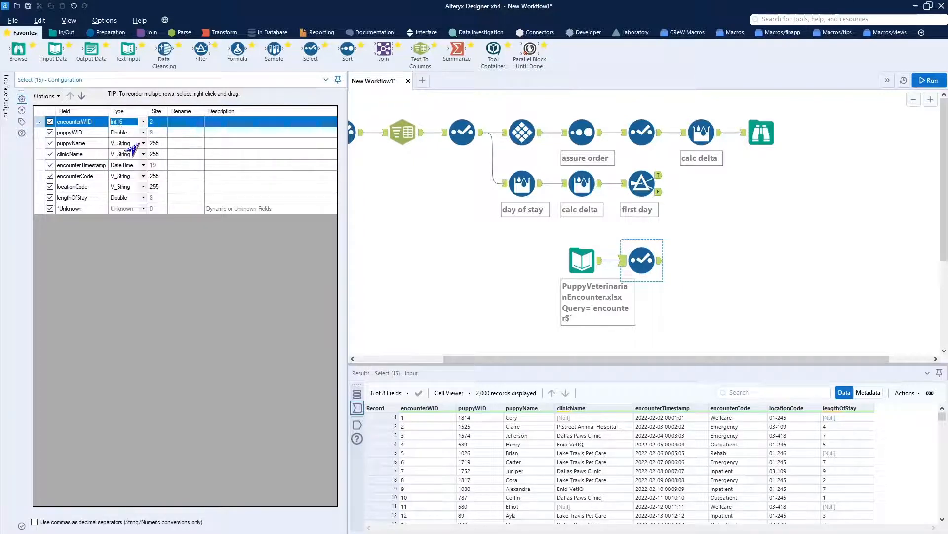
click(146, 134)
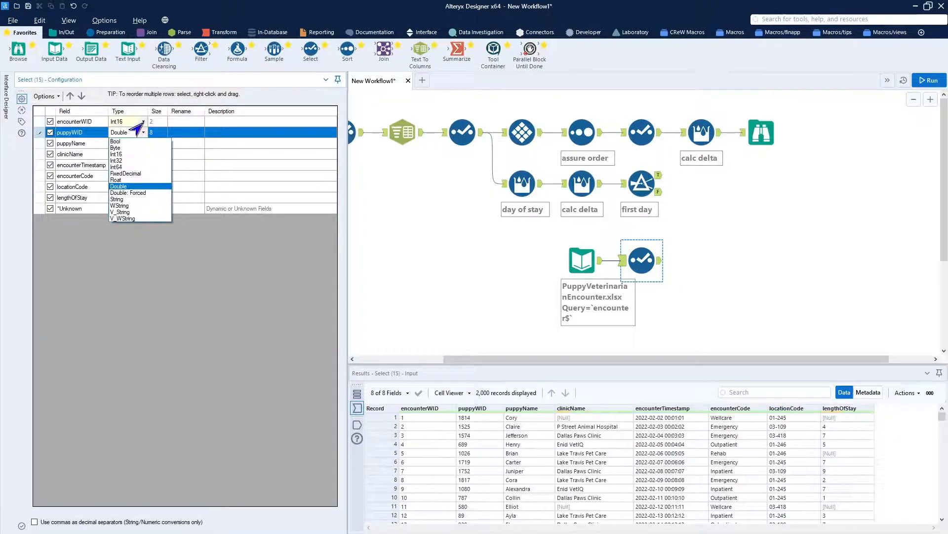
click(144, 122)
scroll(136, 148, up, 2)
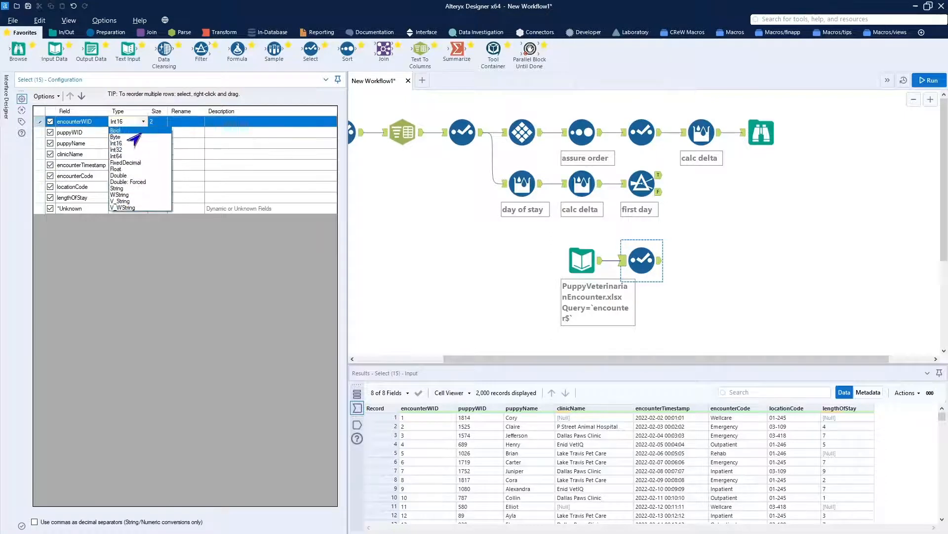
click(131, 150)
click(141, 133)
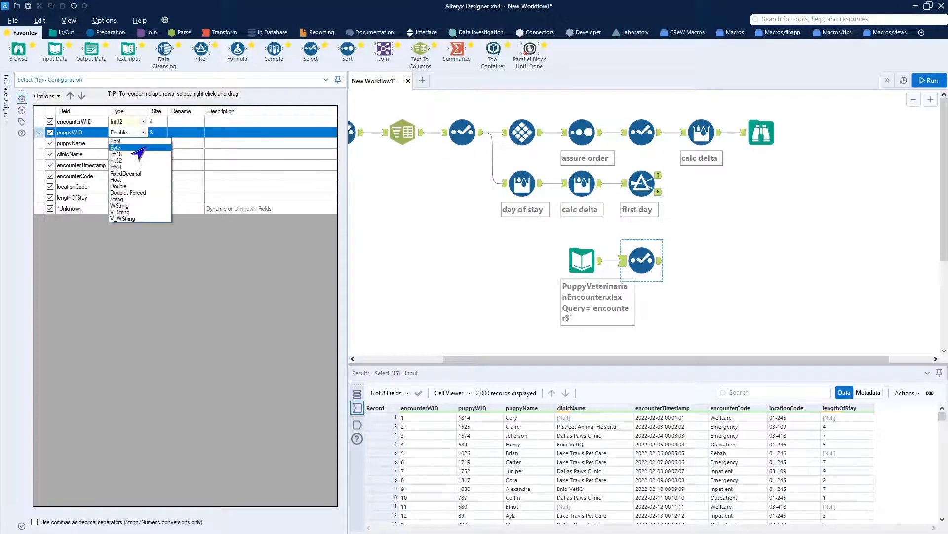
click(140, 161)
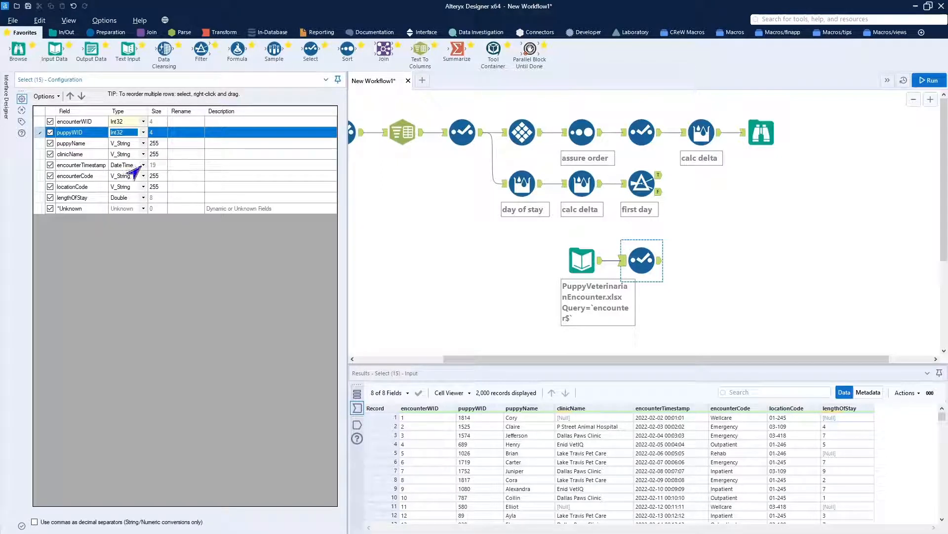
- Set the encounterTimestamp type to Date and the lengthOfStay type to Int32 in the encounter Select tool
click(143, 165)
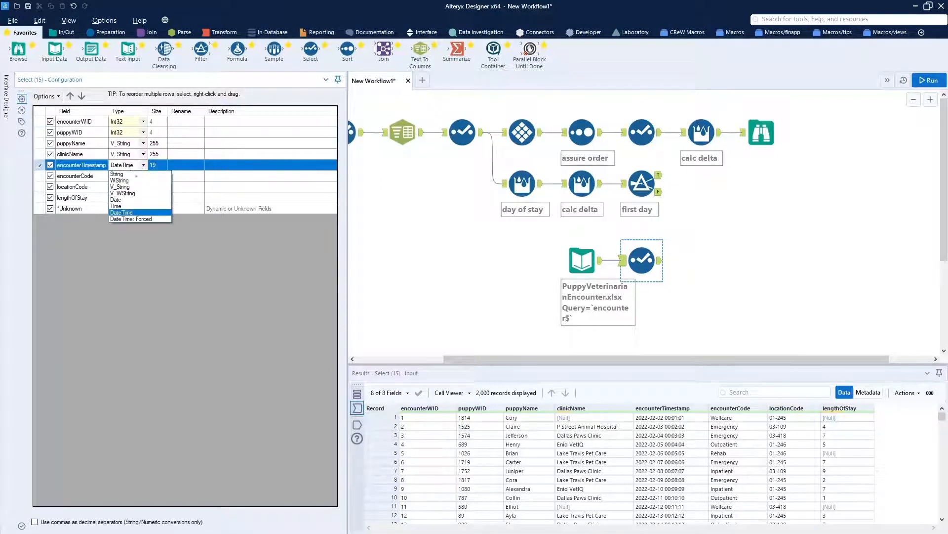
click(115, 200)
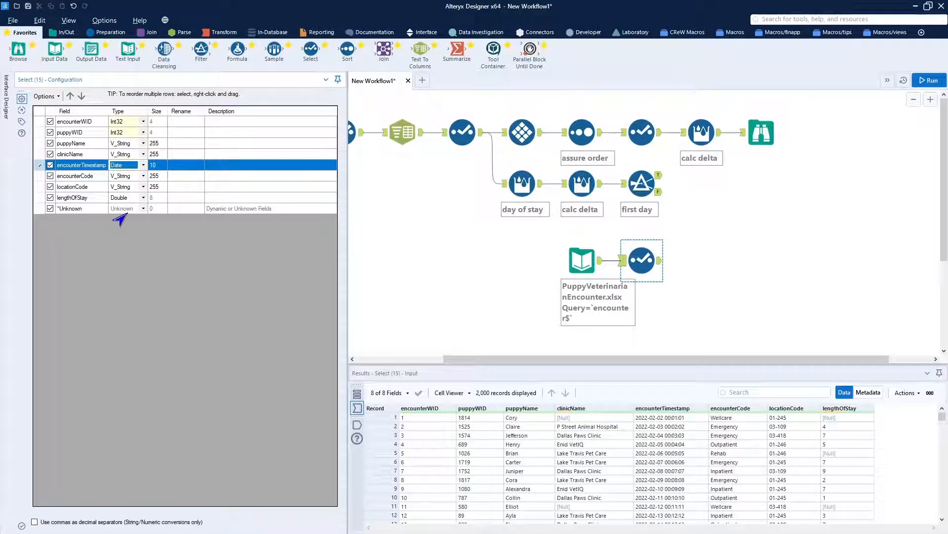
click(135, 200)
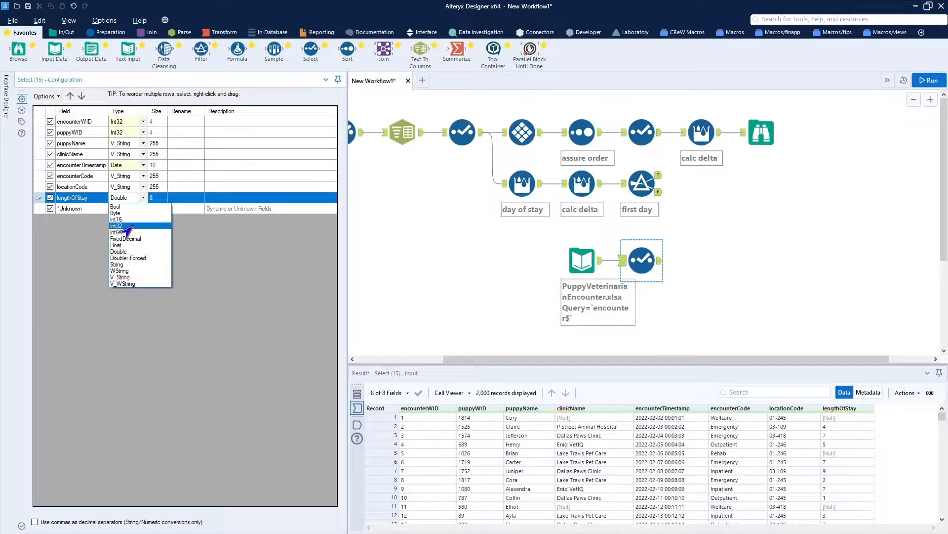
click(129, 225)
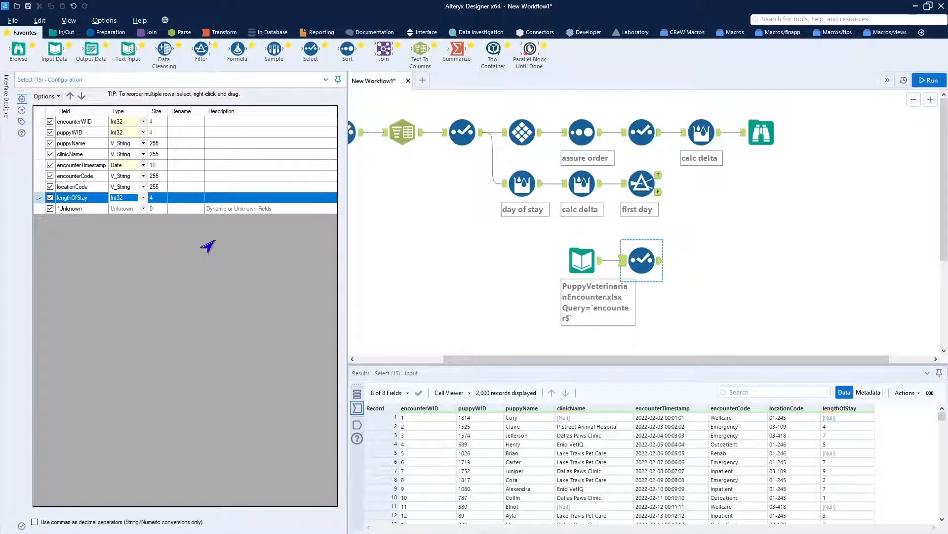
click(420, 258)
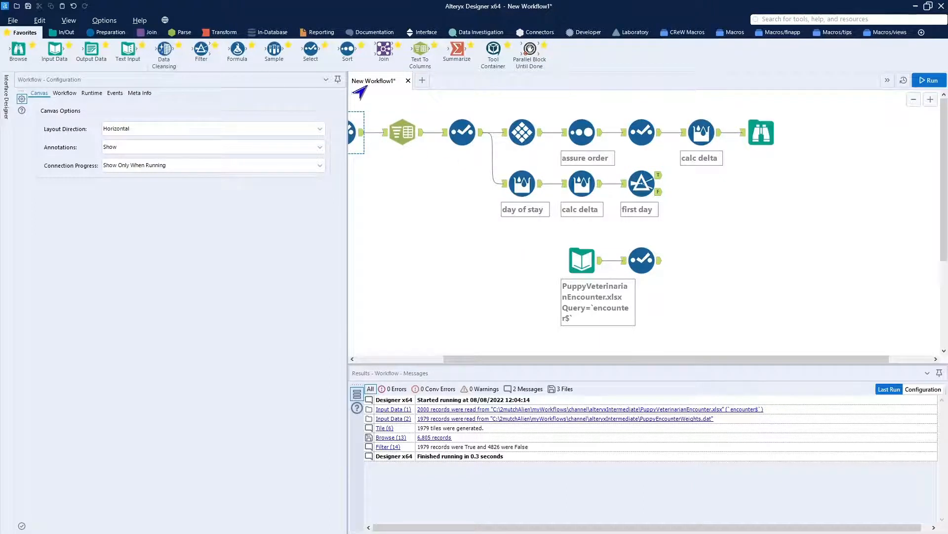
- Add a Join tool with the "first day" Filter's False output as left input and the encounter Select output as right input
click(148, 32)
drag(121, 53, 710, 218)
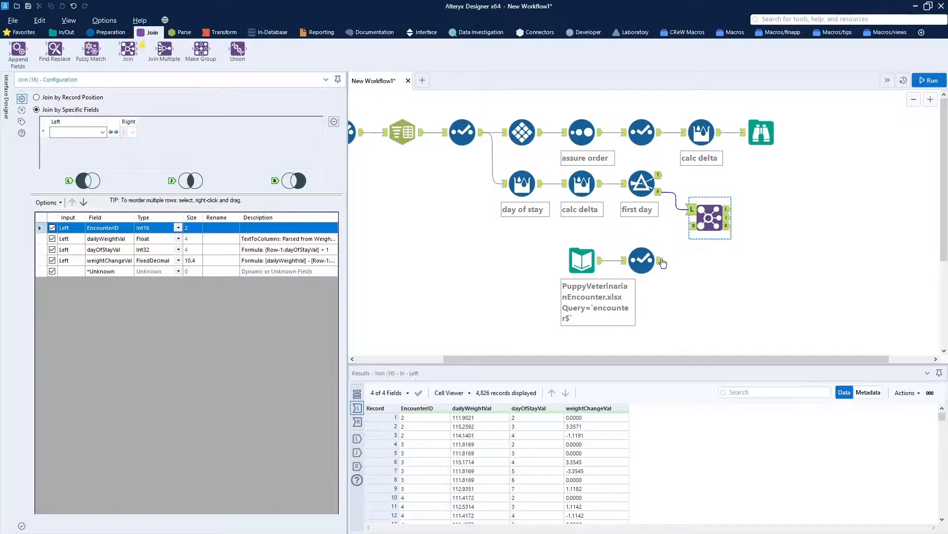
drag(662, 265, 694, 226)
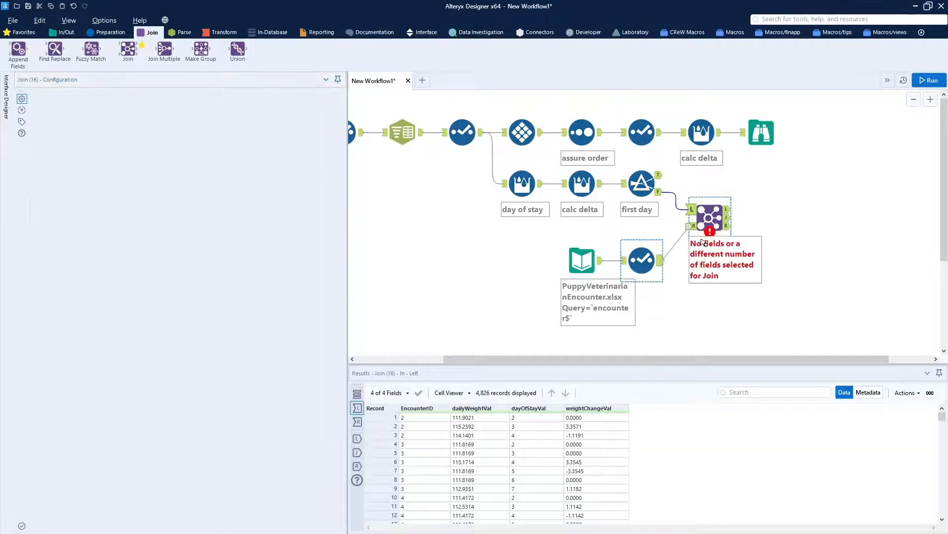
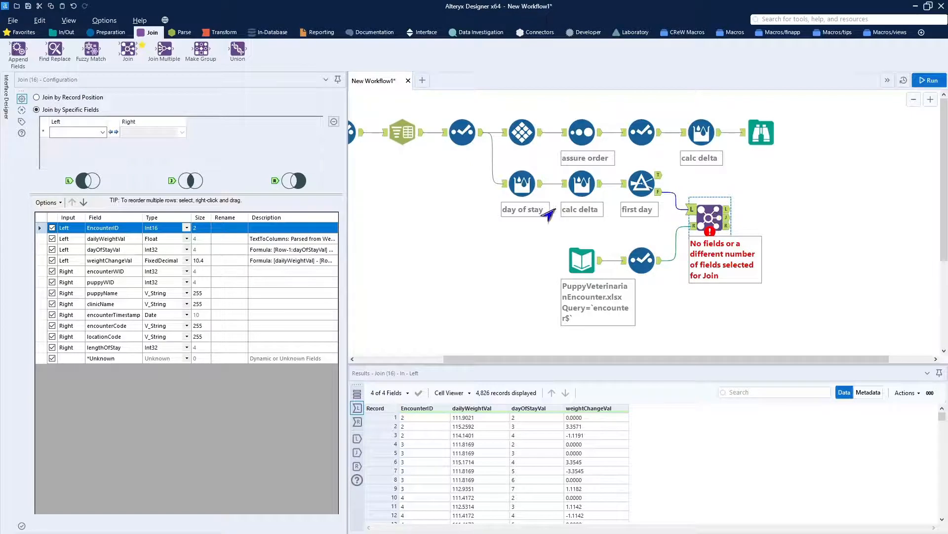
- Join by specific fields, matching the left EncounterID with the right encounterWID
click(102, 133)
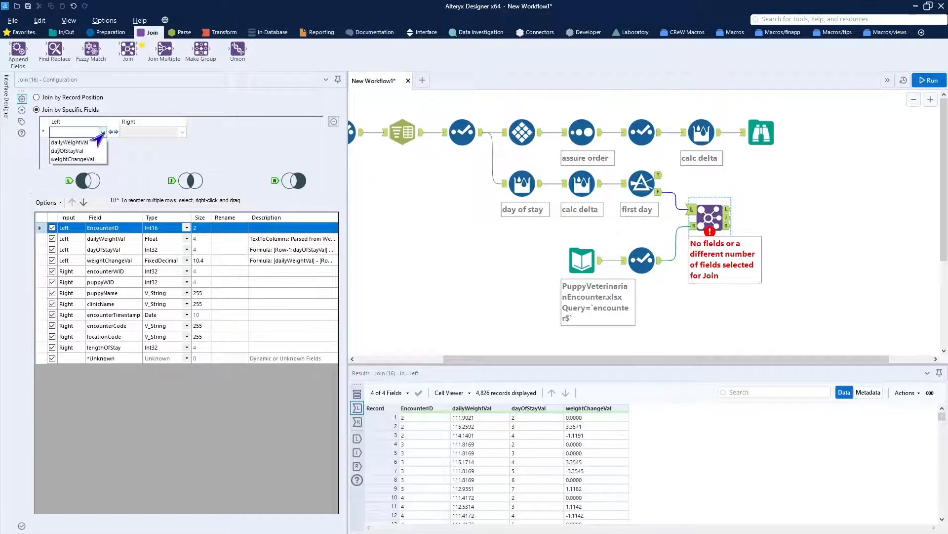
click(75, 143)
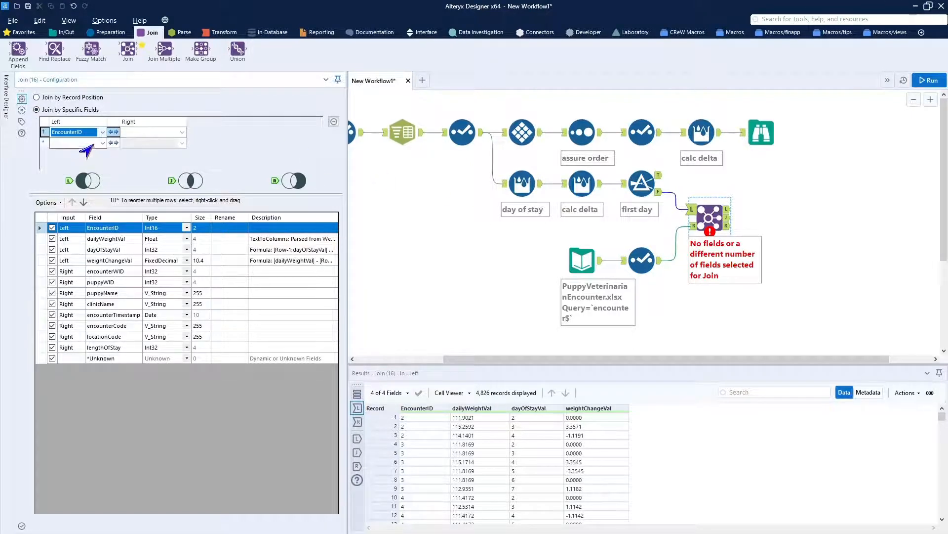
click(182, 133)
click(153, 144)
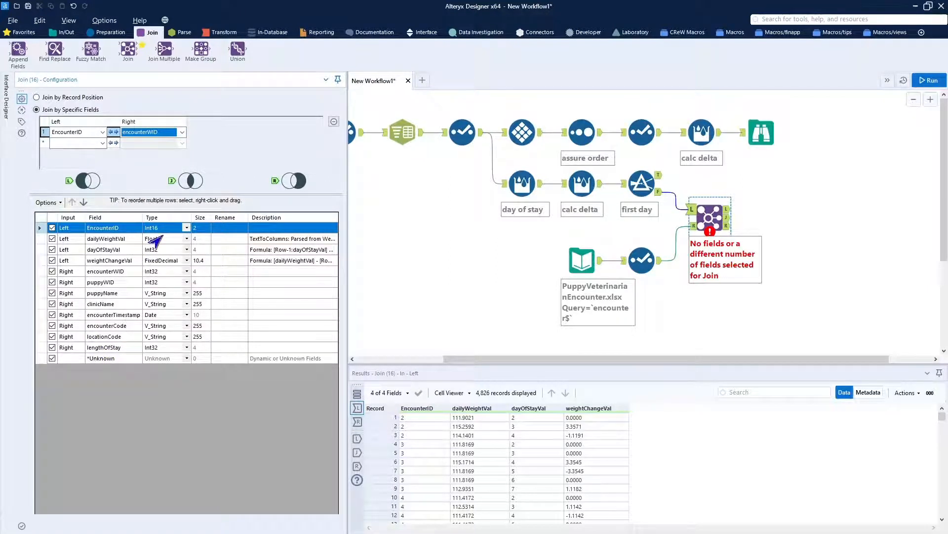
- Rename the encounterTimestamp field as encounterDate in the Join tool's output fields
click(44, 286)
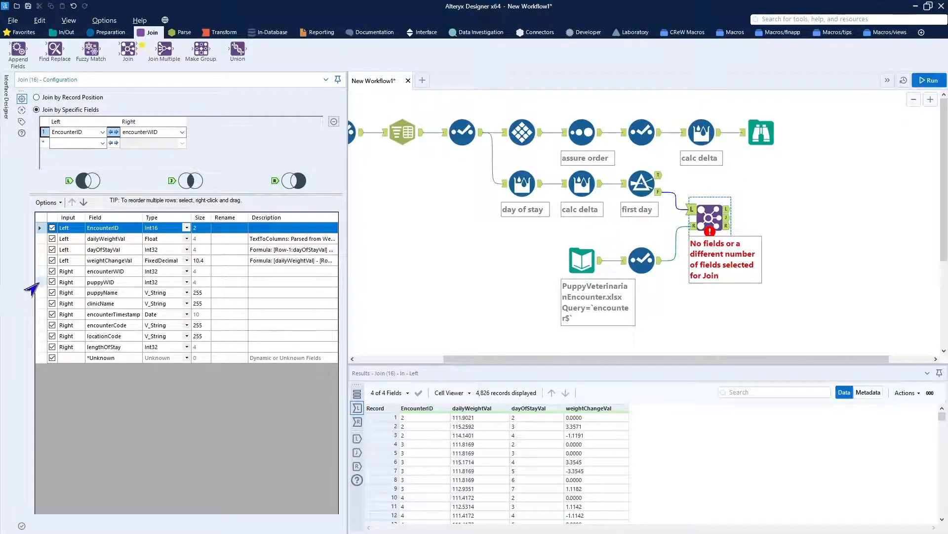
click(38, 282)
shift+click(38, 292)
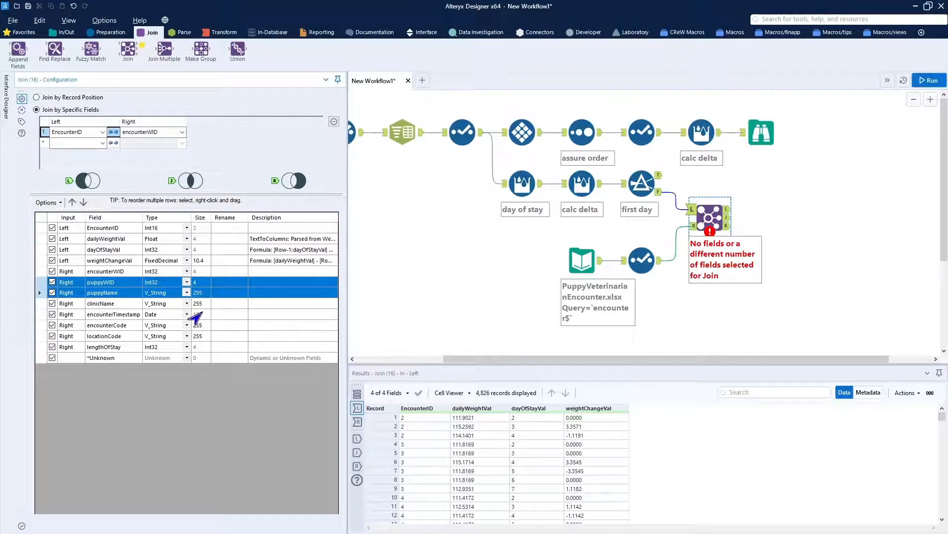
click(230, 314)
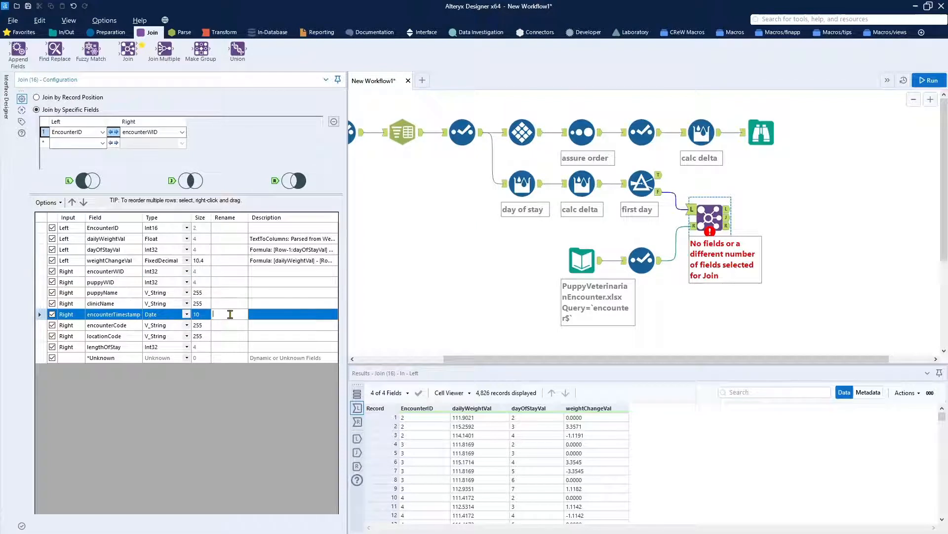
text(encounterDate)
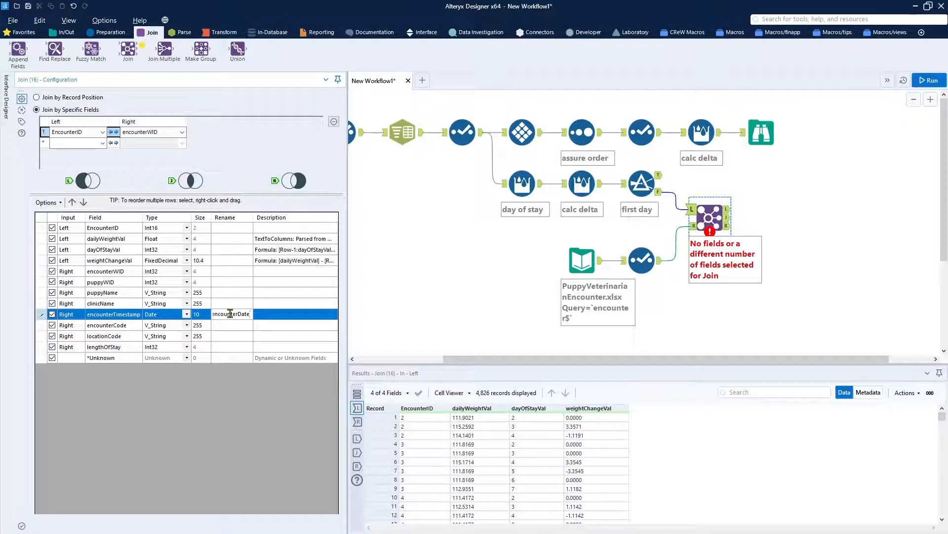
- Rename the left EncounterID field as encounterID and exclude the right encounterWID from the Join output
click(91, 230)
click(230, 228)
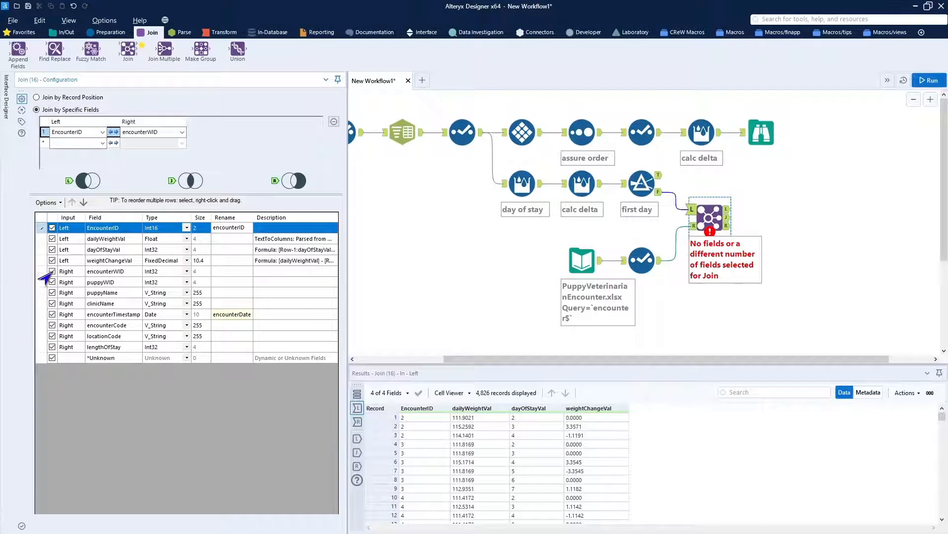
click(51, 271)
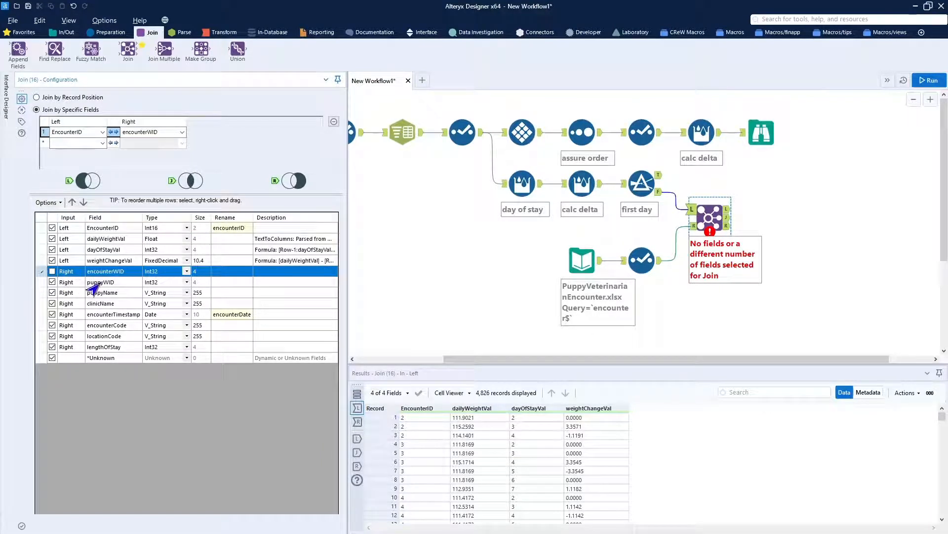
click(39, 282)
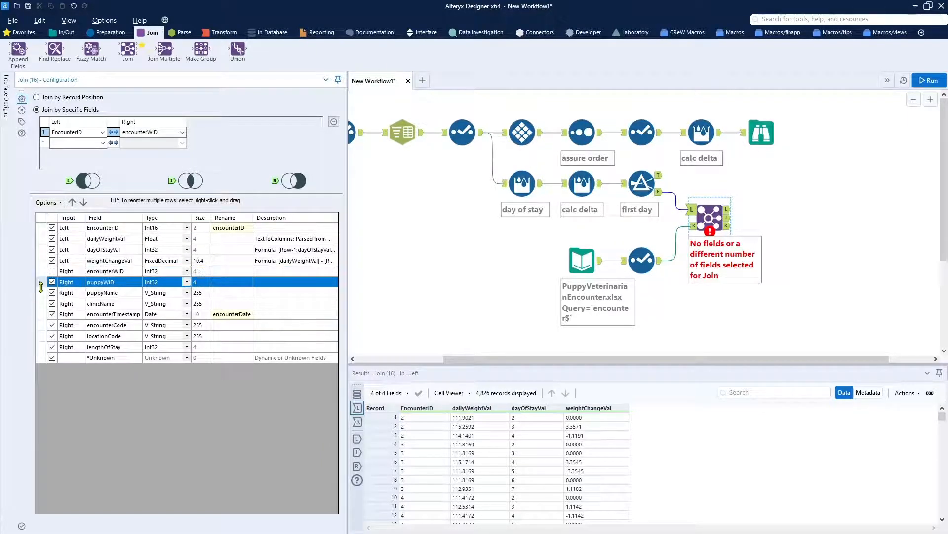
click(40, 293)
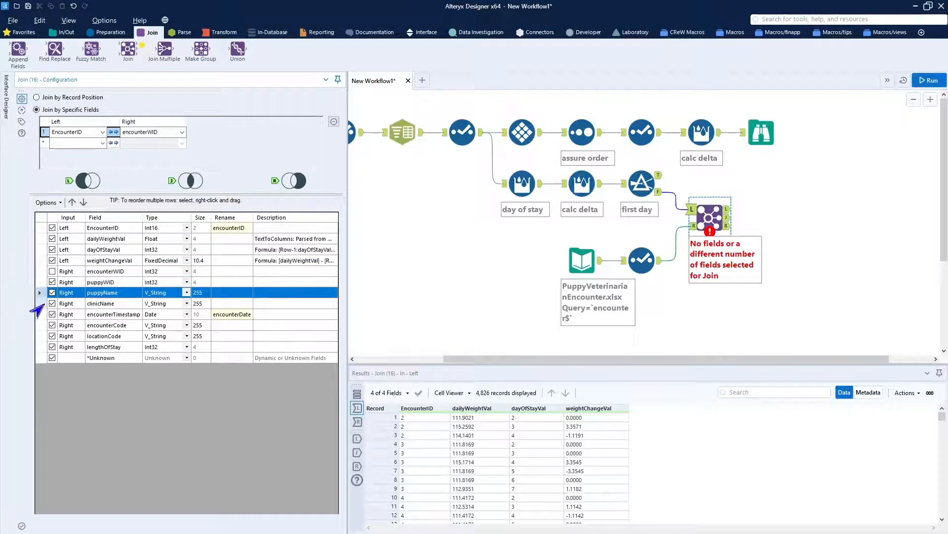
click(39, 303)
click(44, 315)
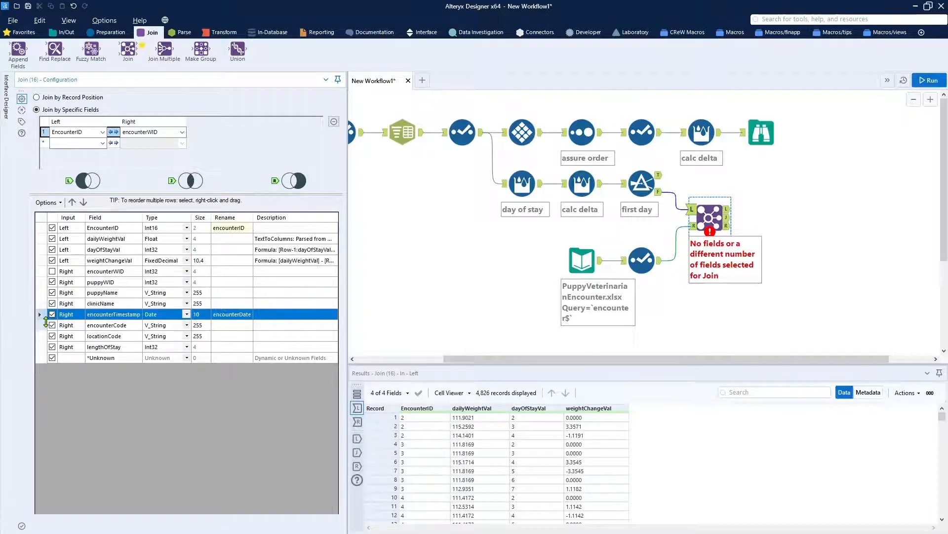
click(39, 281)
drag(42, 287, 42, 342)
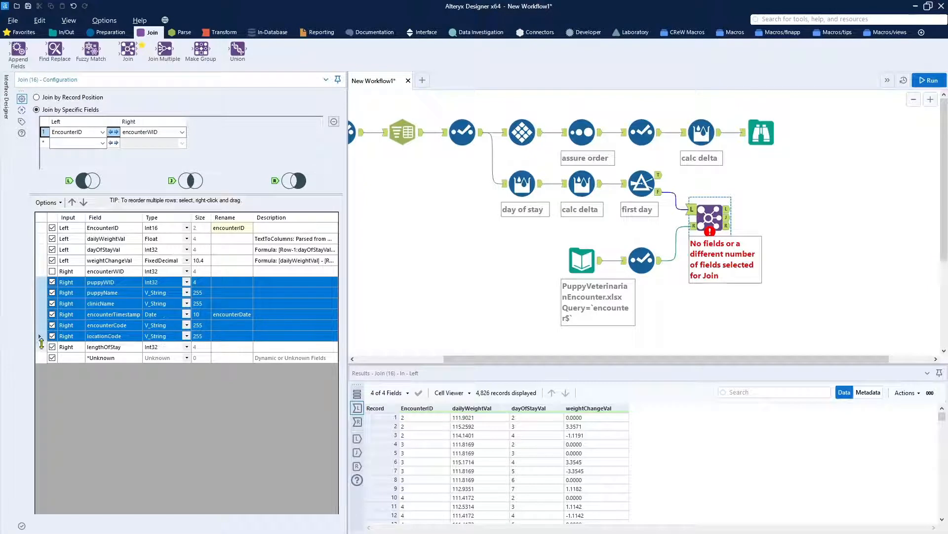
shift+click(37, 347)
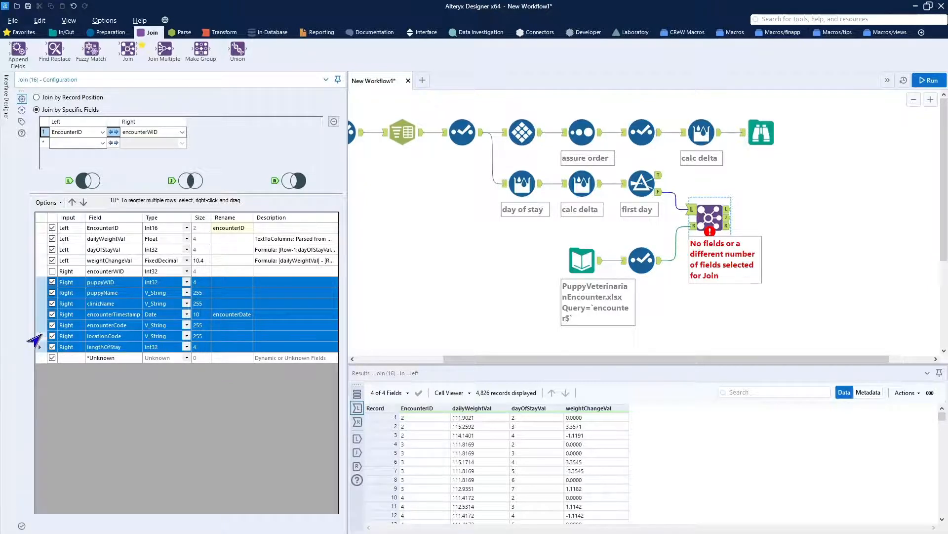
click(42, 283)
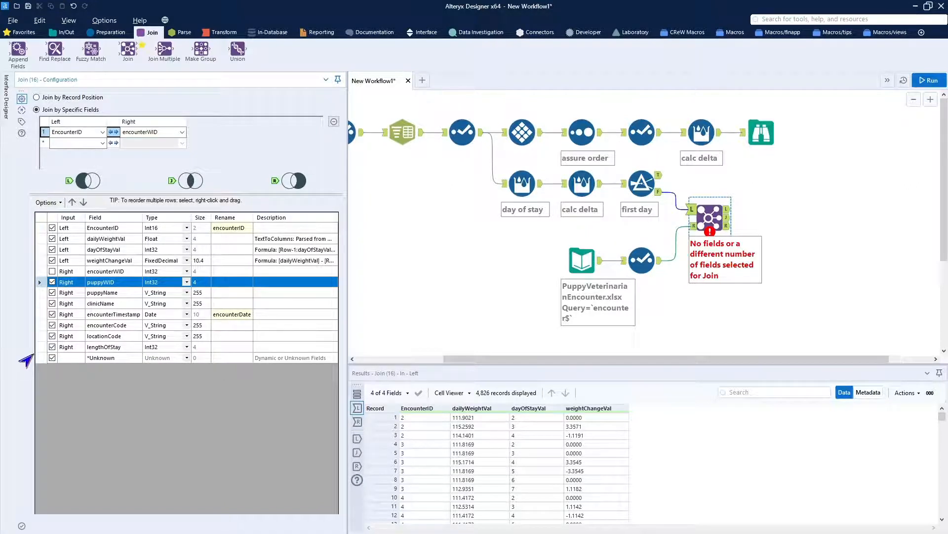
shift+click(38, 347)
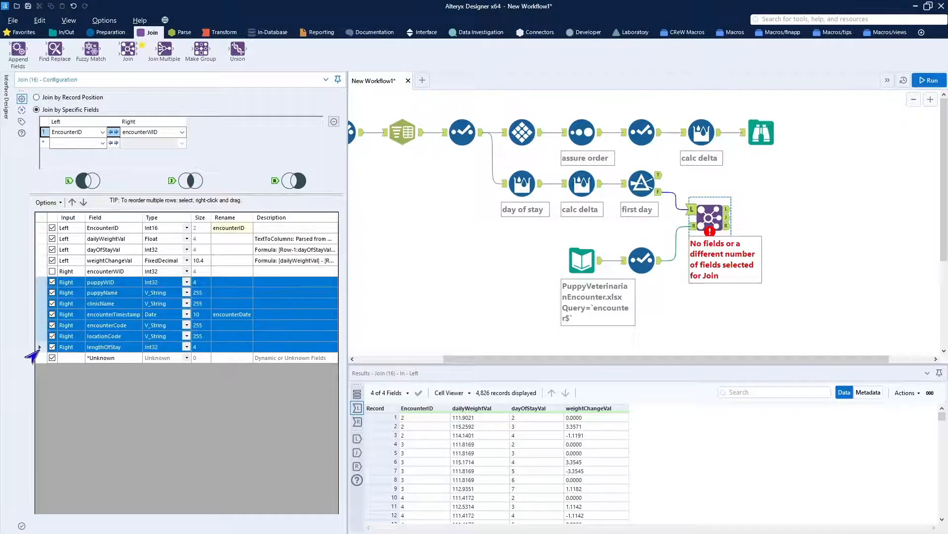
ctrl+click(42, 282)
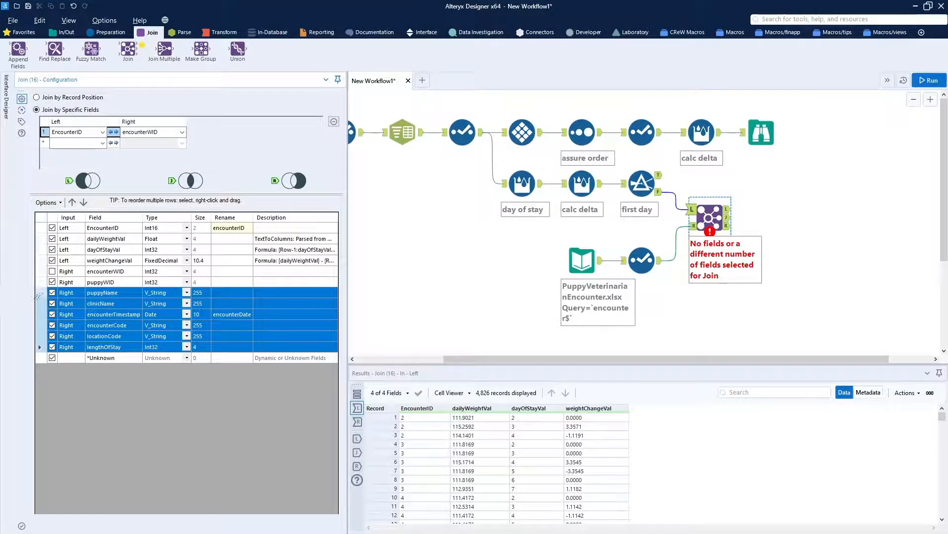
drag(35, 292, 36, 315)
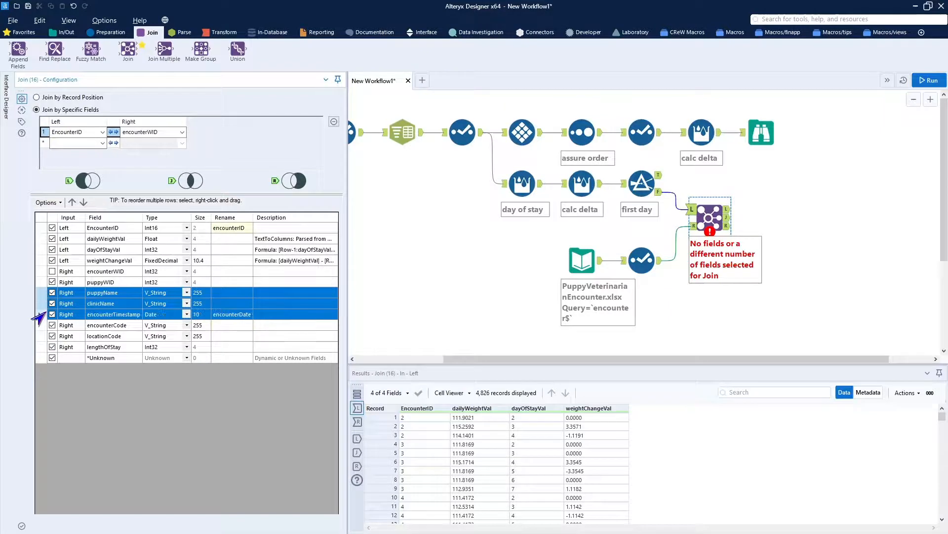
shift+click(40, 347)
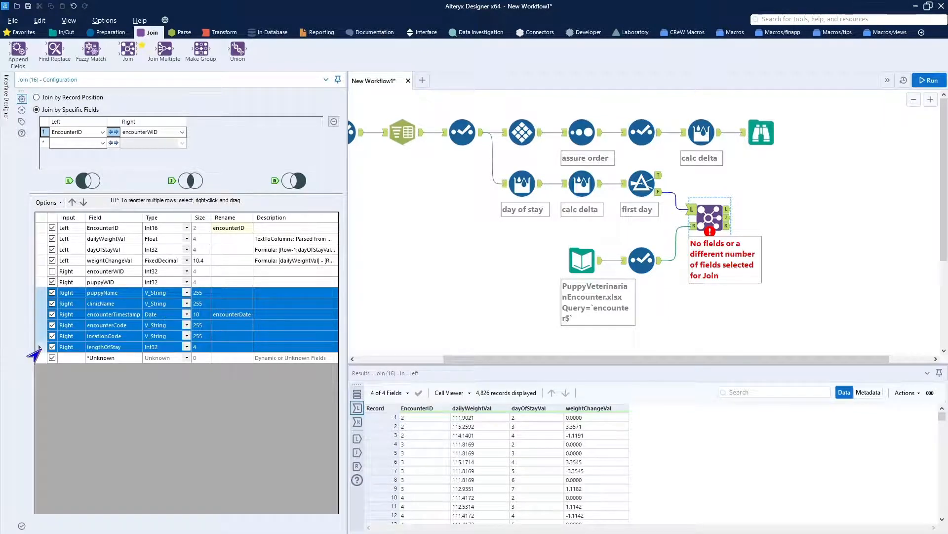
shift+click(40, 282)
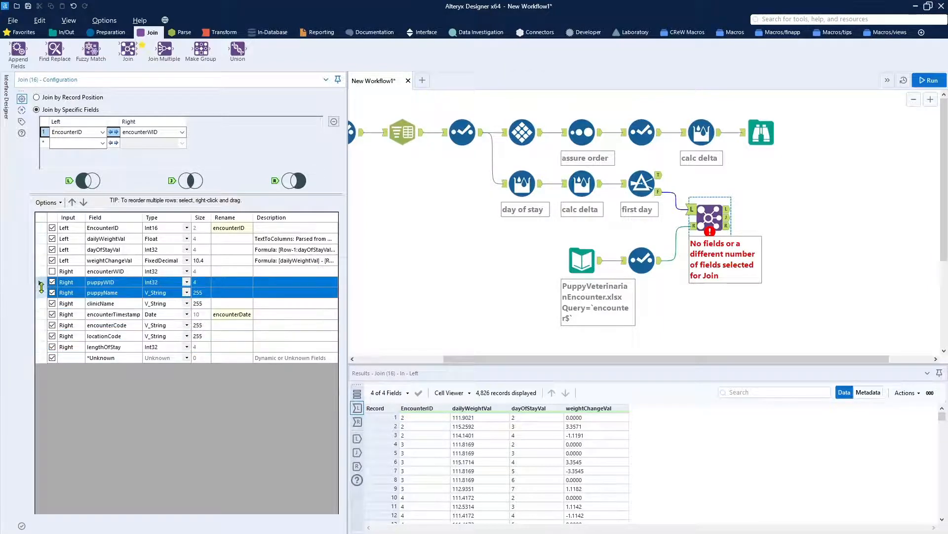
click(39, 282)
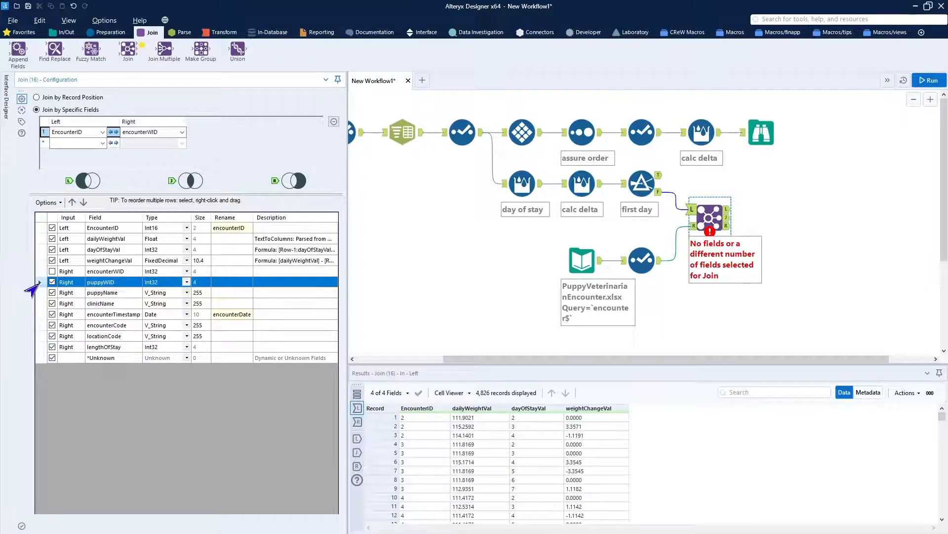
click(41, 348)
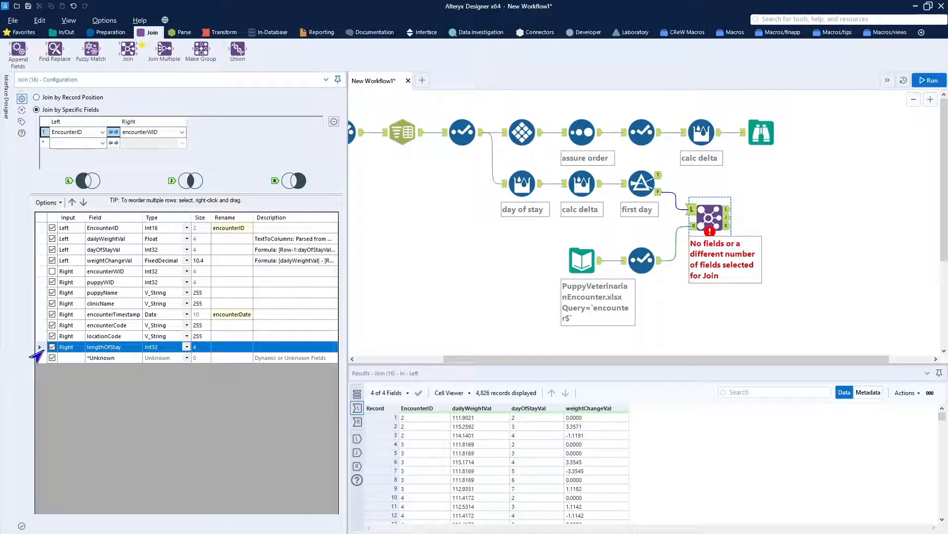
shift+click(40, 284)
mouse_move(35, 284)
mouse_down()
mouse_move(42, 241)
mouse_move(41, 282)
mouse_up()
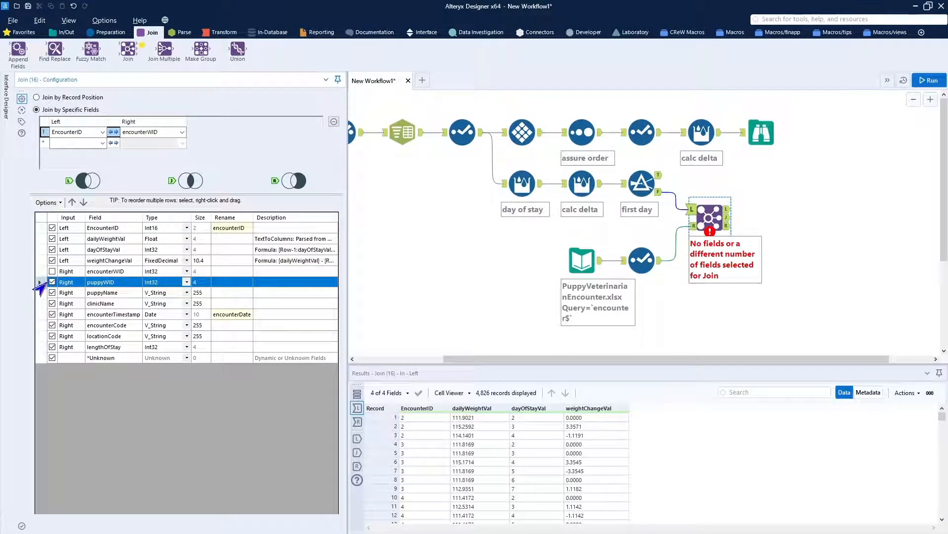
click(41, 347)
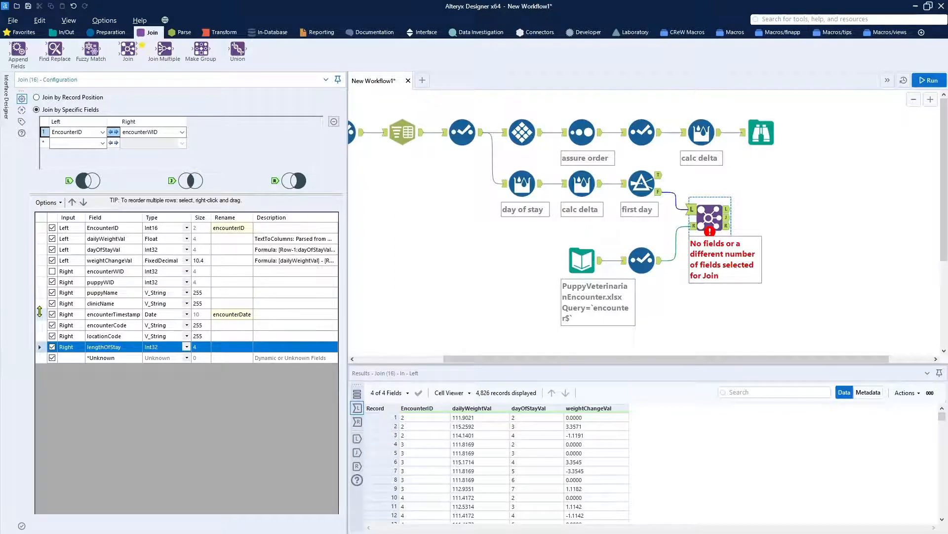
- Move the right-input fields puppyWID through lengthOfStay directly below EncounterID in the Join's output field order
click(40, 282)
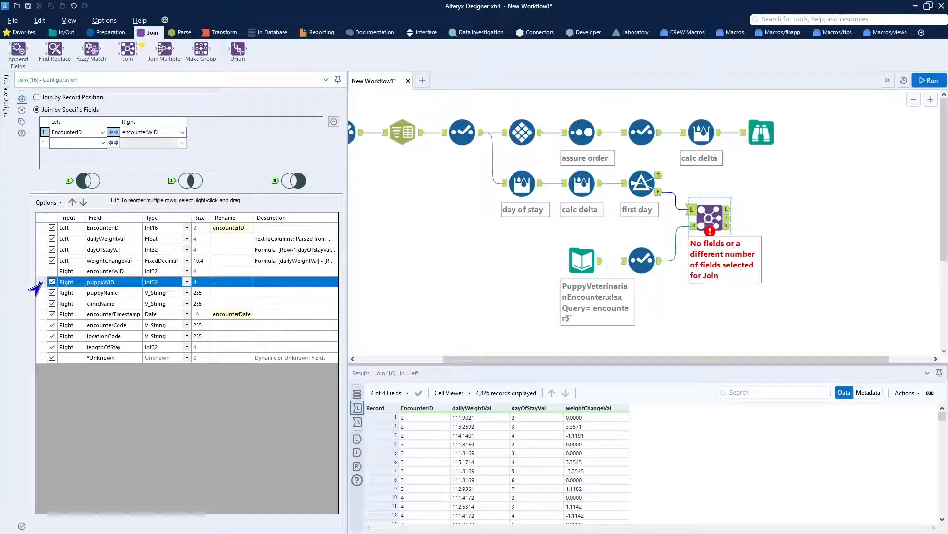
shift+click(38, 347)
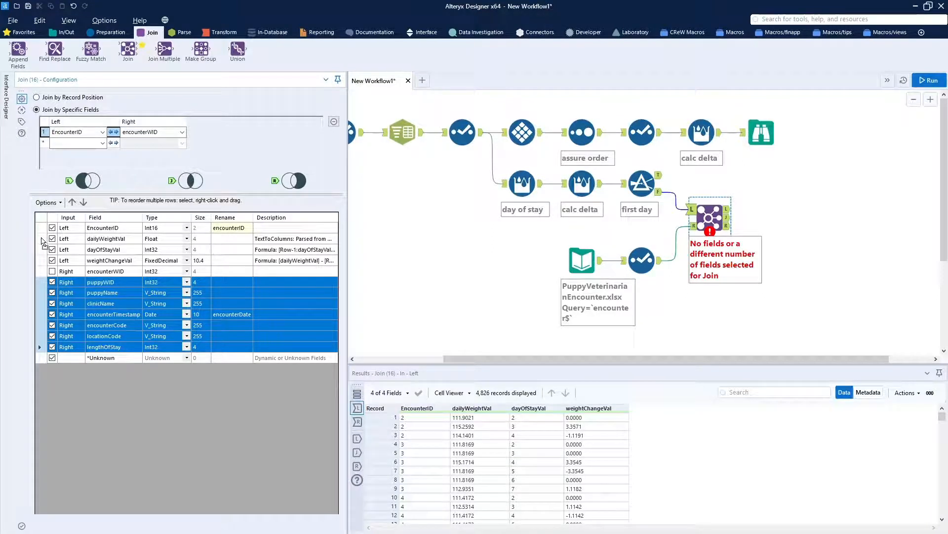
drag(42, 239, 40, 240)
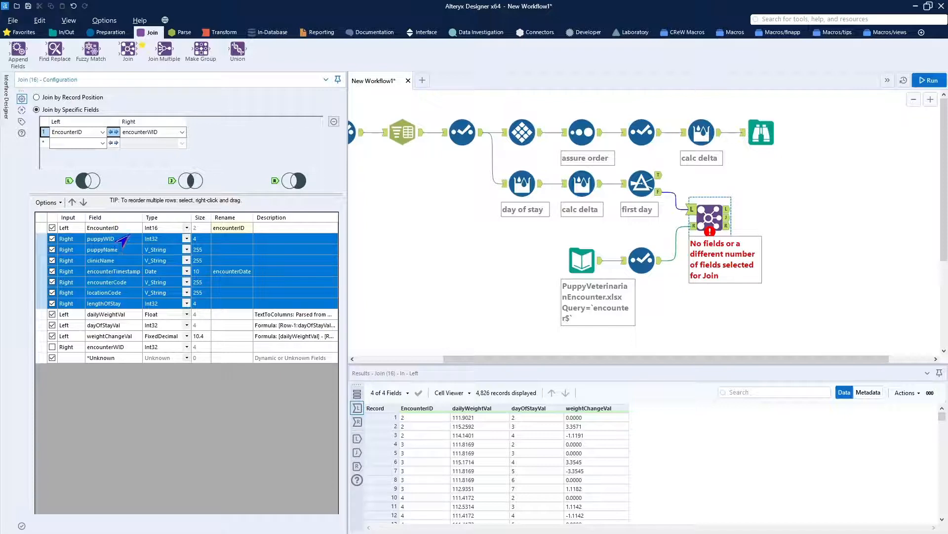
- Rename the left EncounterID output field as encounterWID and move dayOfStayVal directly above dailyWeightVal in the Join's field order
click(244, 228)
click(251, 227)
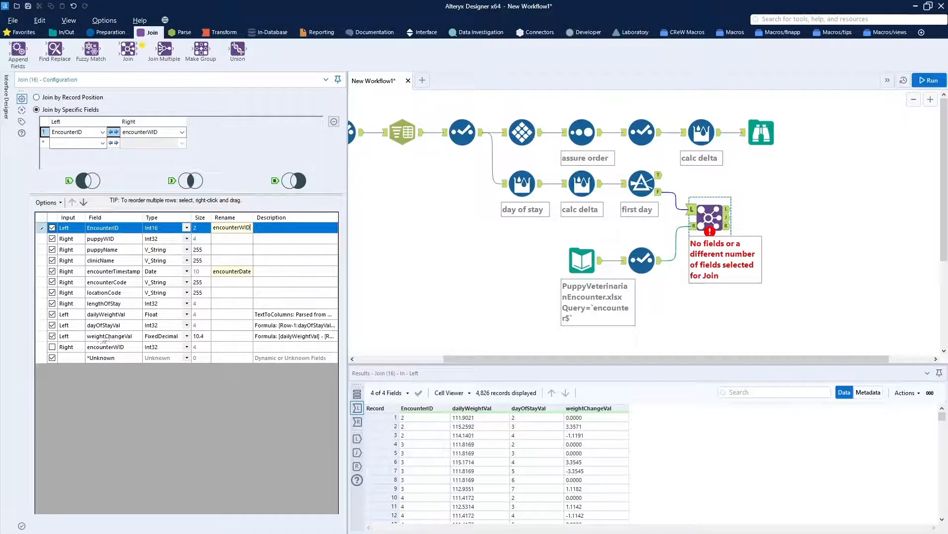
click(41, 325)
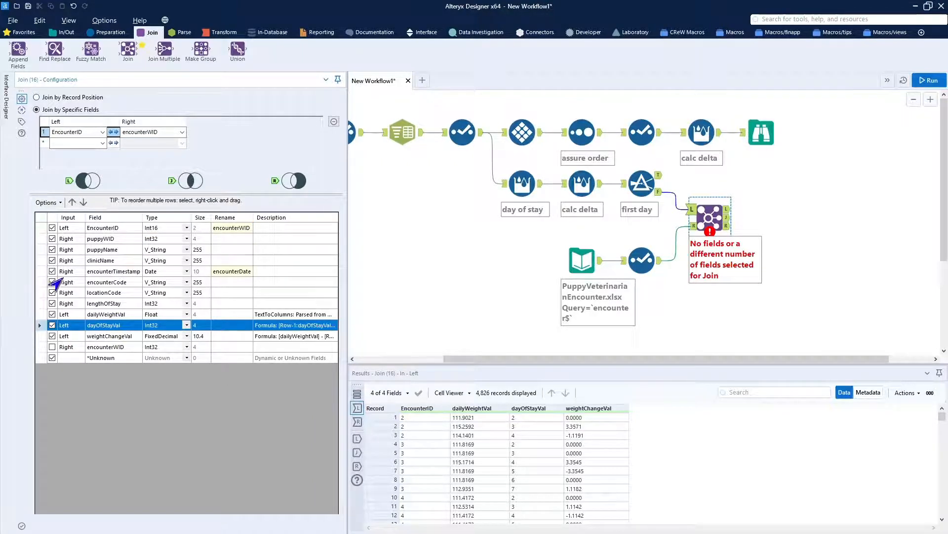
click(72, 203)
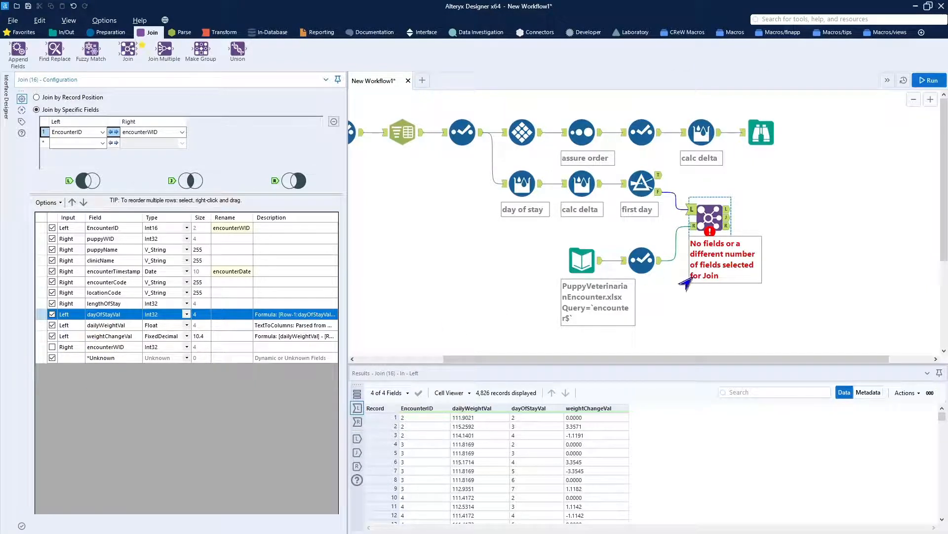
- Run the workflow and examine the Join tool's joined and left-unjoined output records
click(930, 80)
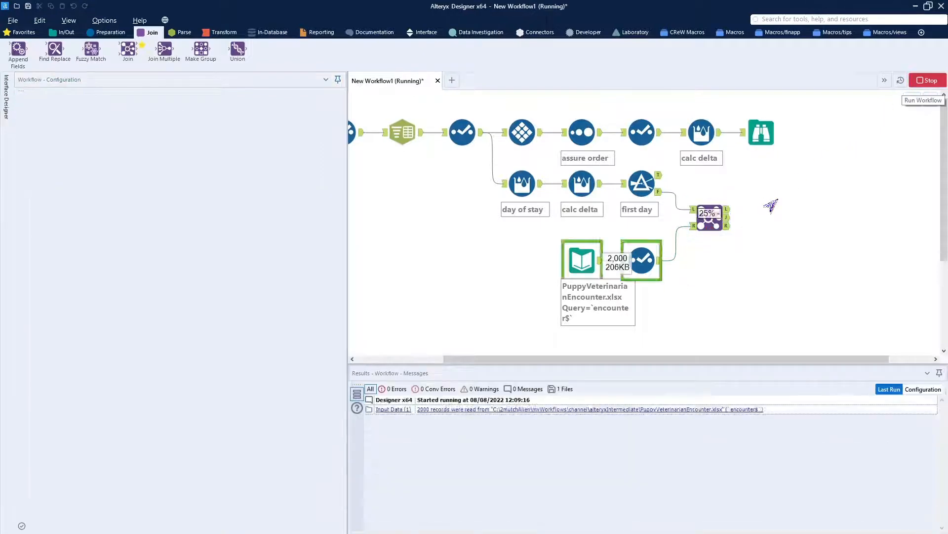
click(729, 218)
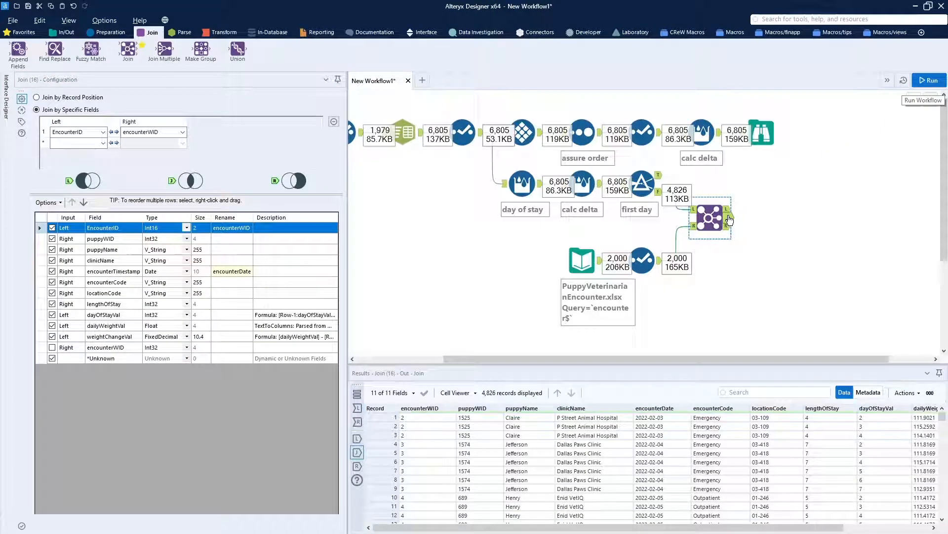
click(729, 211)
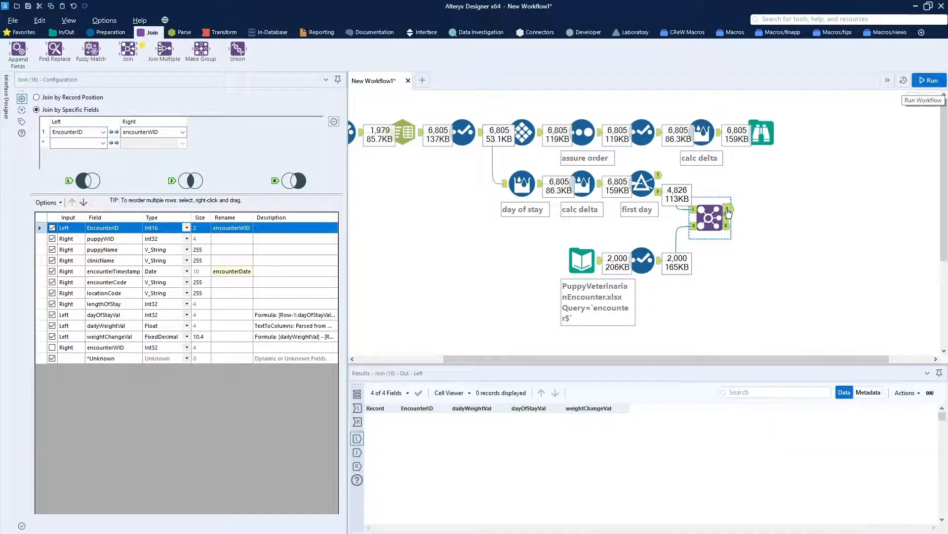
click(730, 220)
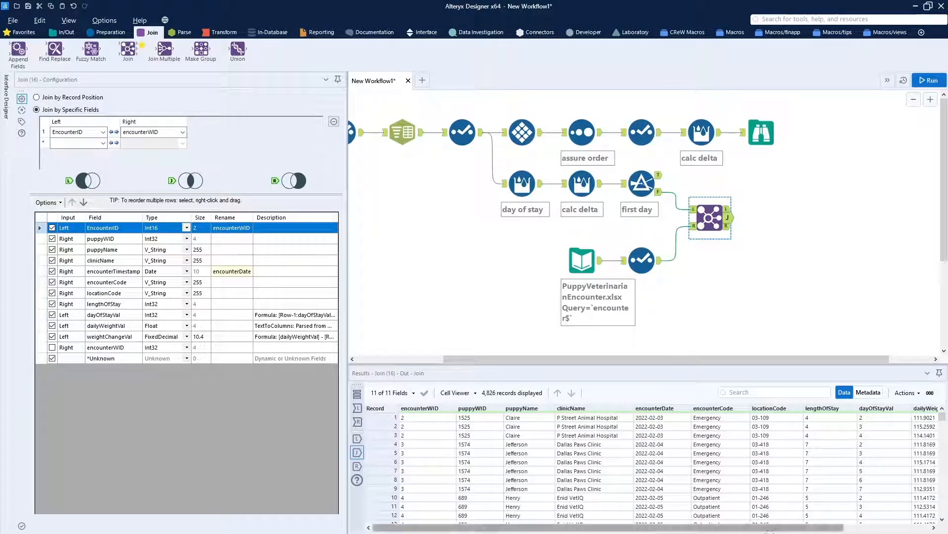
drag(772, 529, 665, 530)
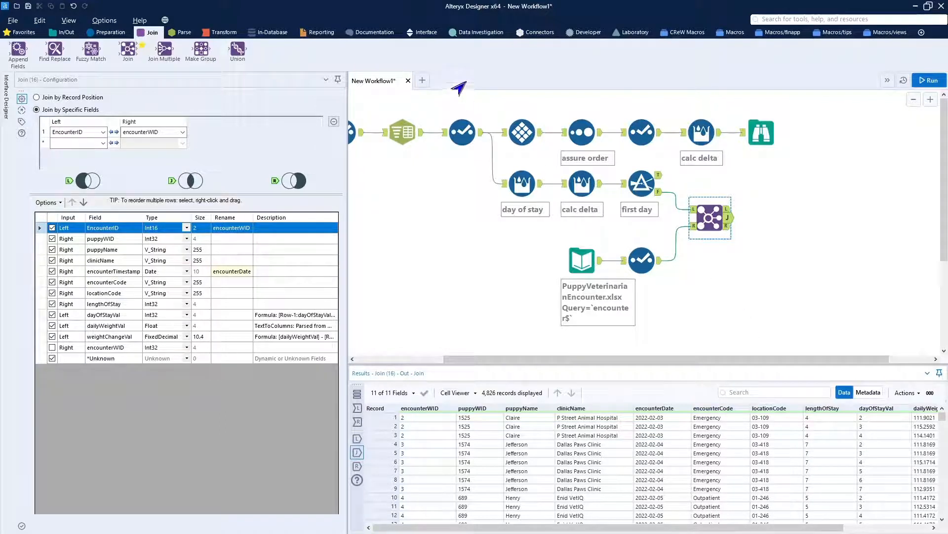
- Add a Formula tool to the Join's joined output with a new column weightMeasurementDate of data type Date
click(110, 33)
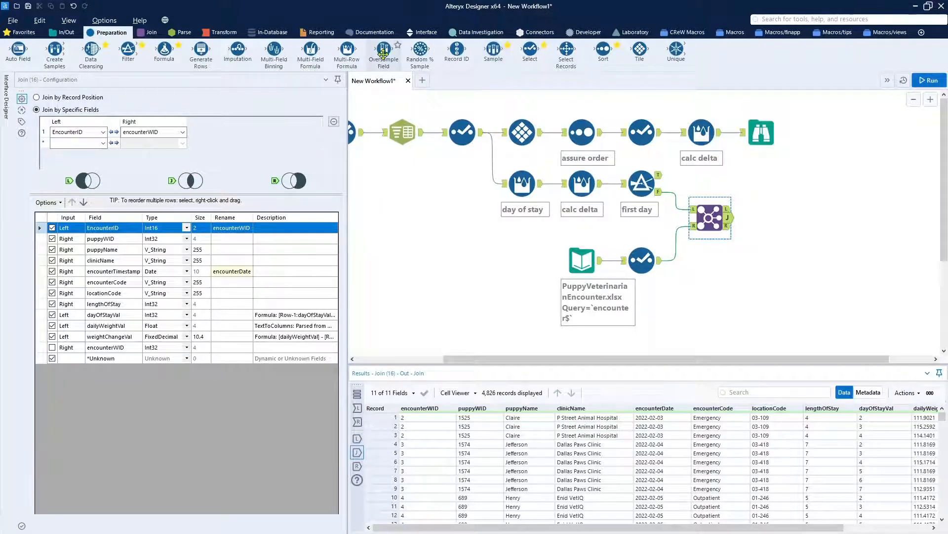
drag(163, 49, 765, 221)
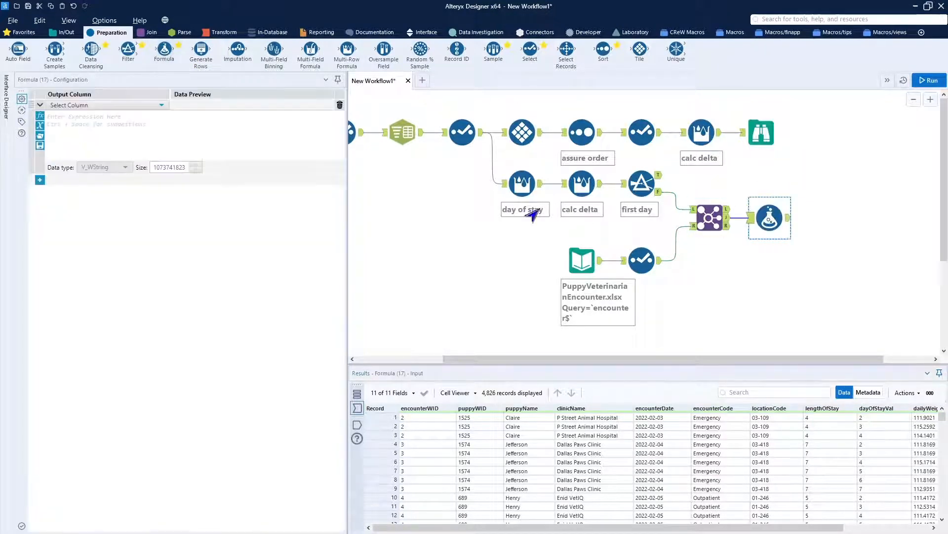
click(70, 105)
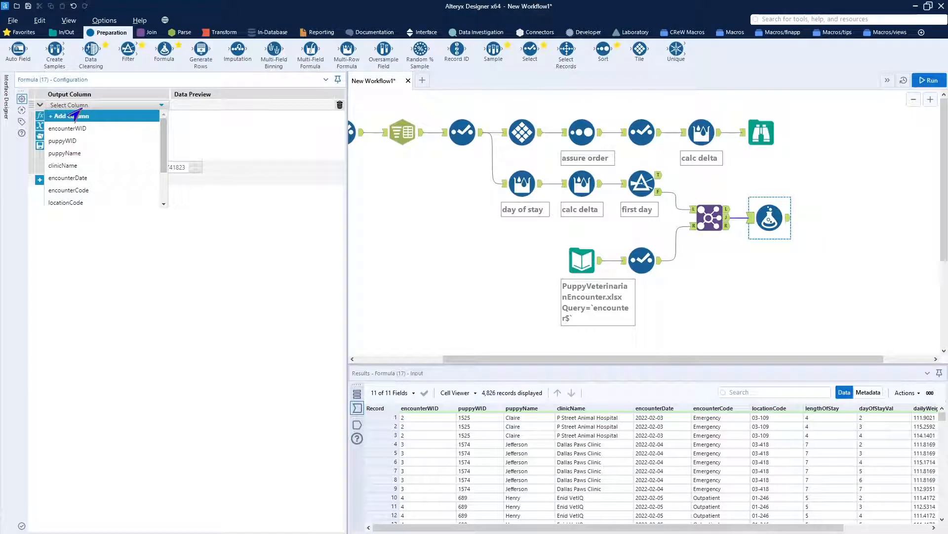
click(77, 116)
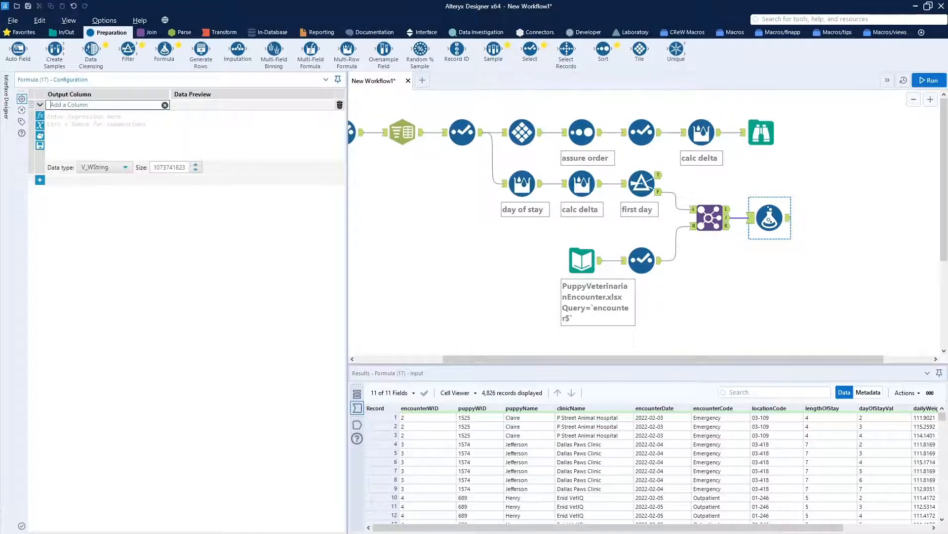
key(Escape)
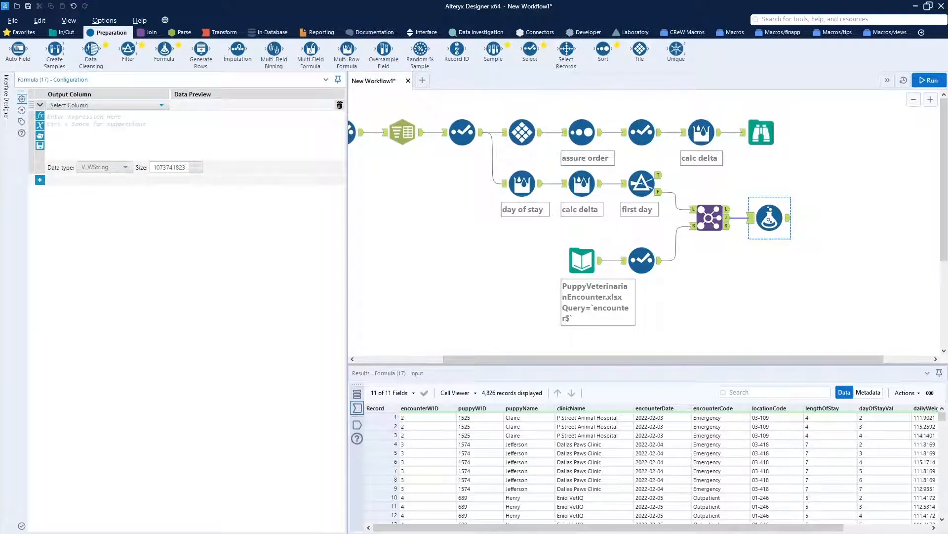
click(99, 105)
click(105, 116)
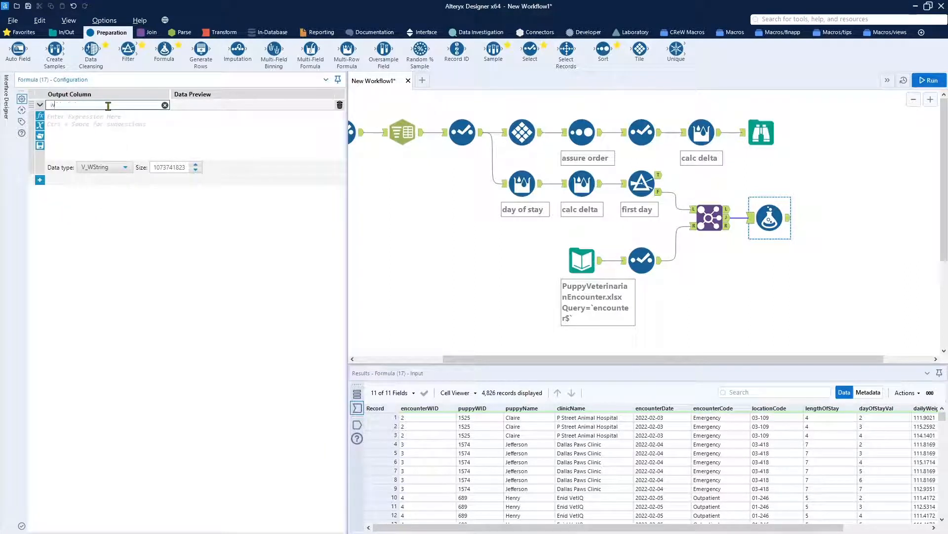
text(weeurementDate)
click(104, 167)
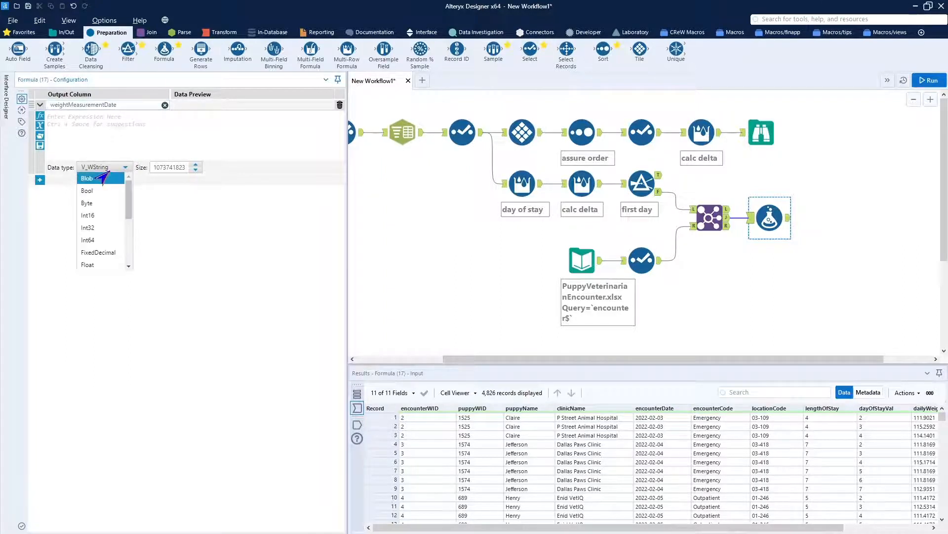
scroll(101, 239, down, 3)
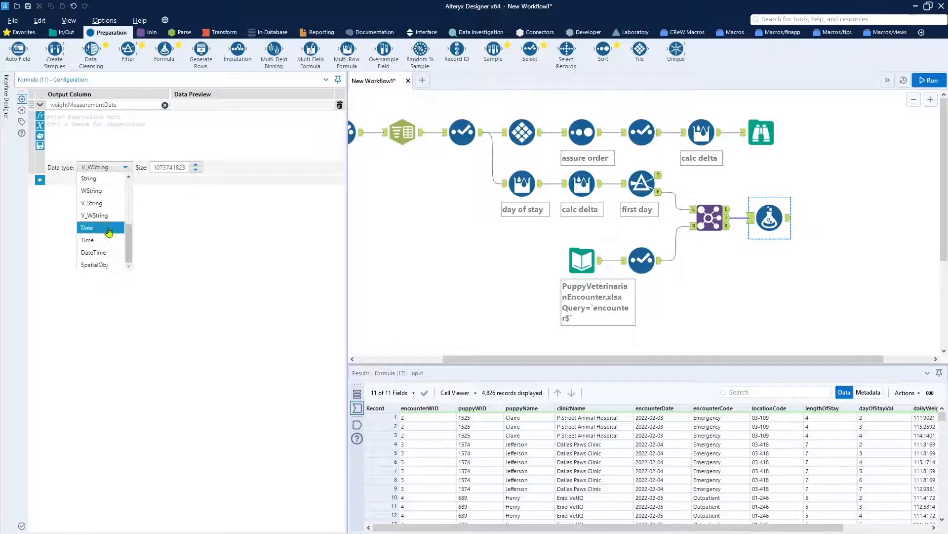
click(101, 226)
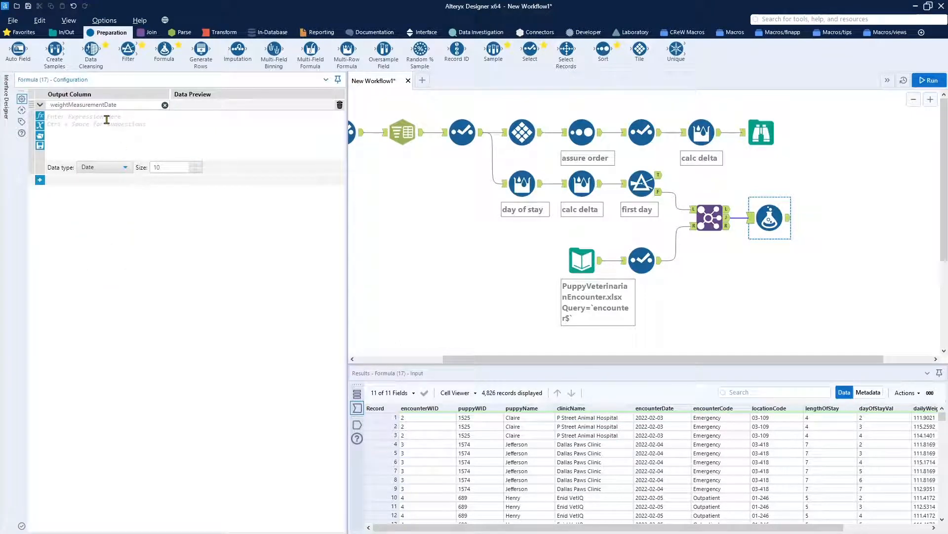
- Enter the weightMeasurementDate expression DateTimeAdd([encounterDate],[dayOfStayVal]-1,'days')
text(date)
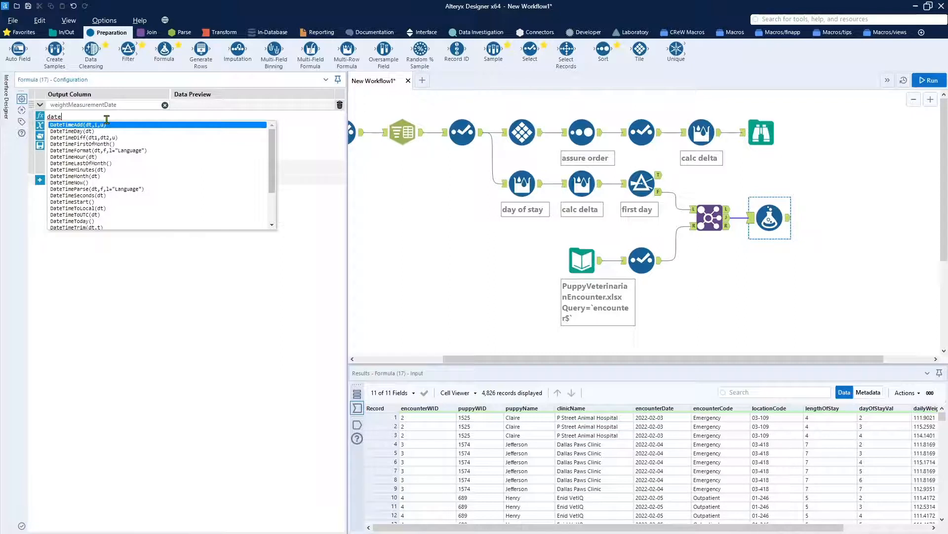
key(Return)
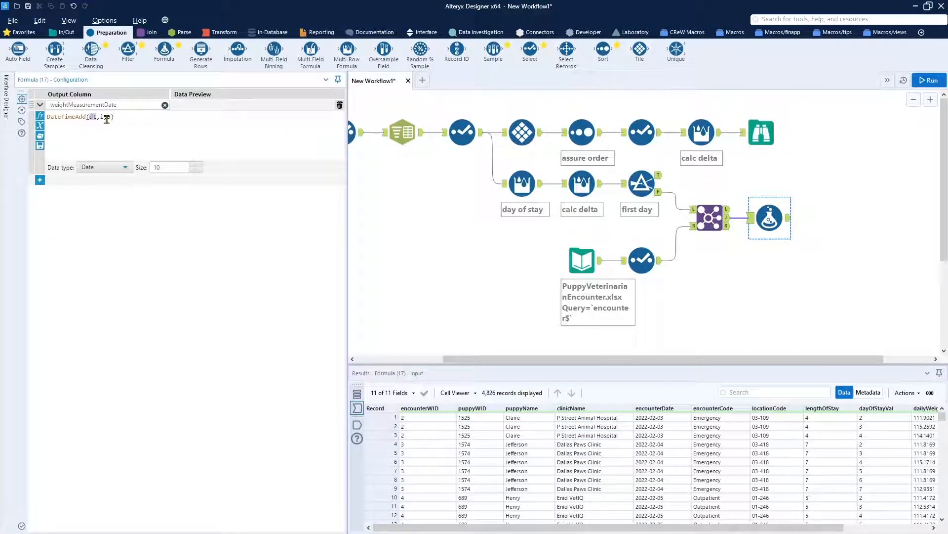
ctrl+scroll(135, 135, up, 4)
text([e)
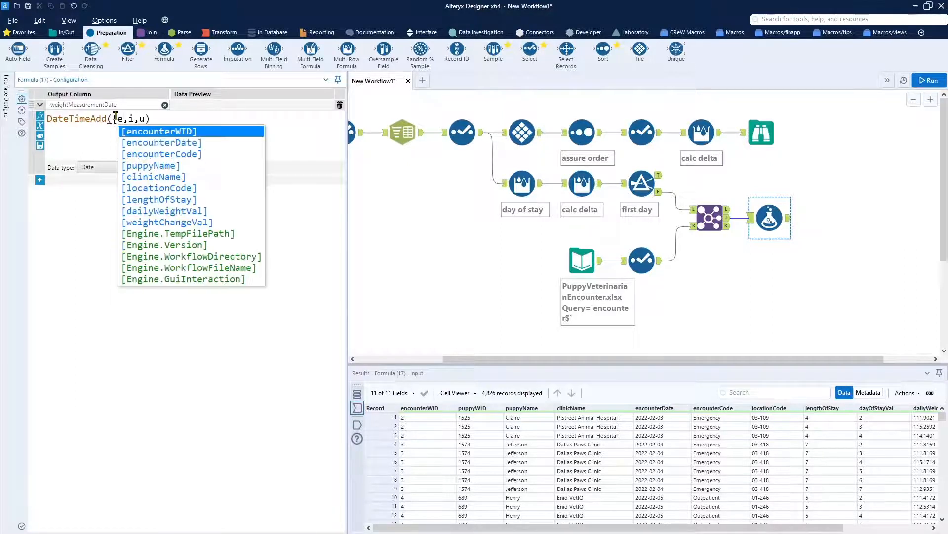
key(Down)
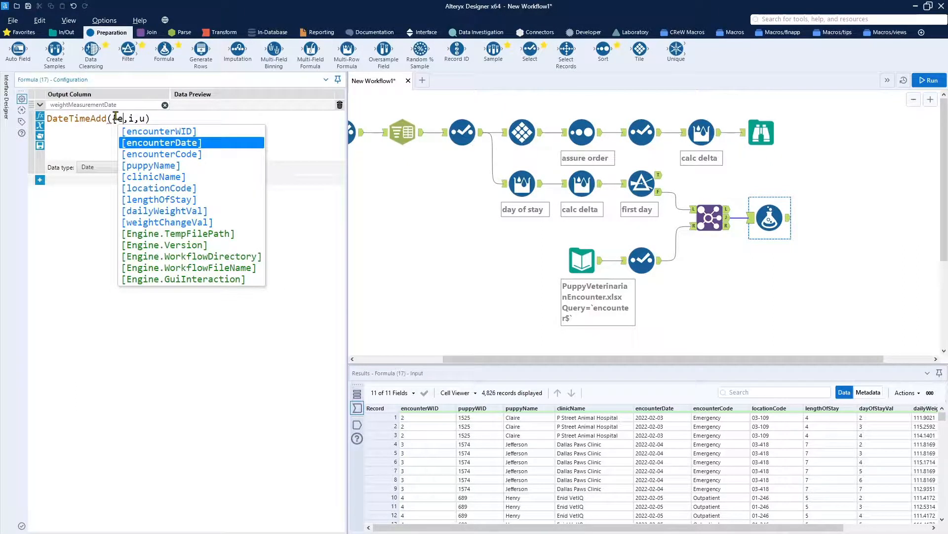
key(Return)
key(BackSpace)
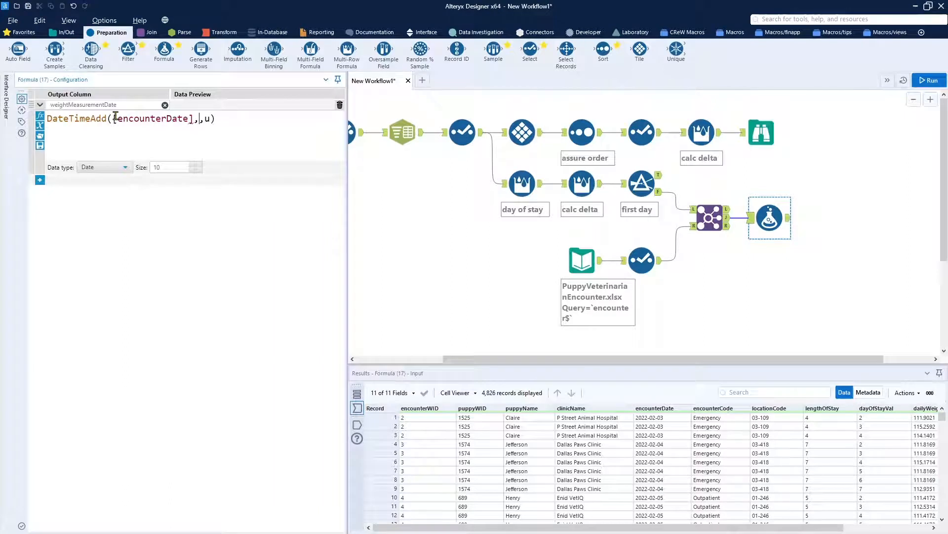
text([d)
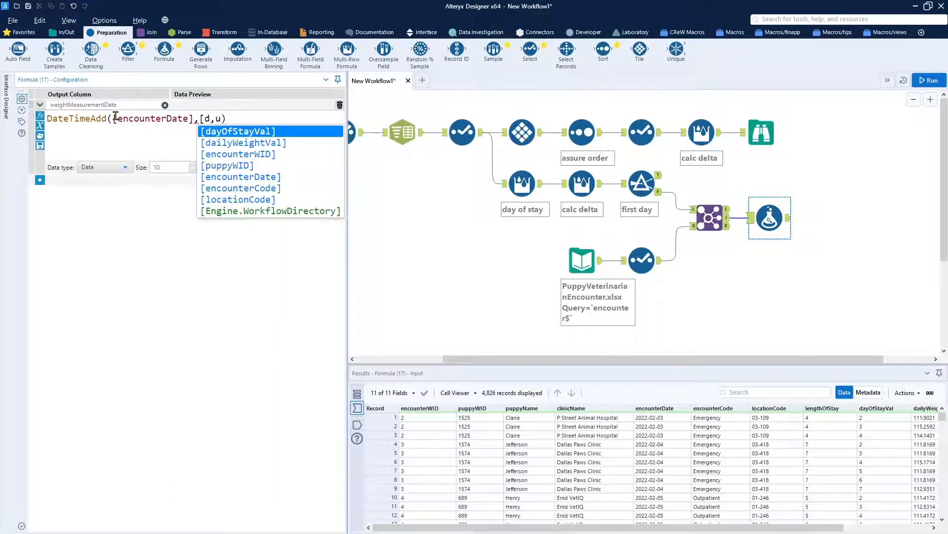
key(Return)
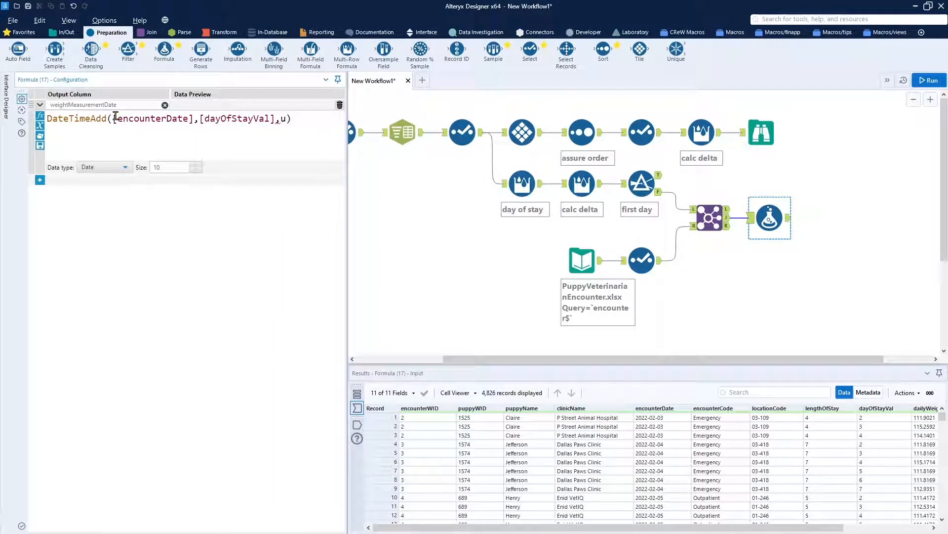
text(-1, 'days ')
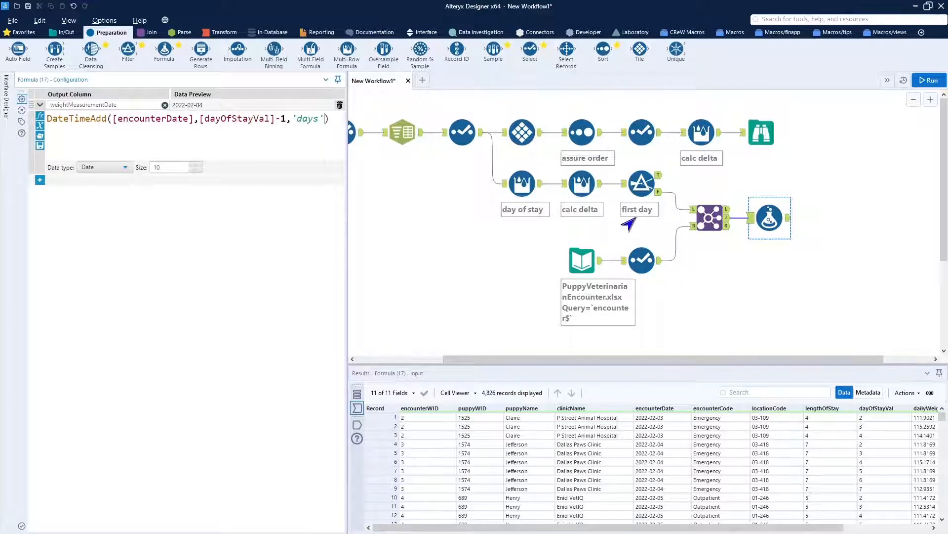
- Run the workflow and examine the Formula tool's input and output records
click(928, 80)
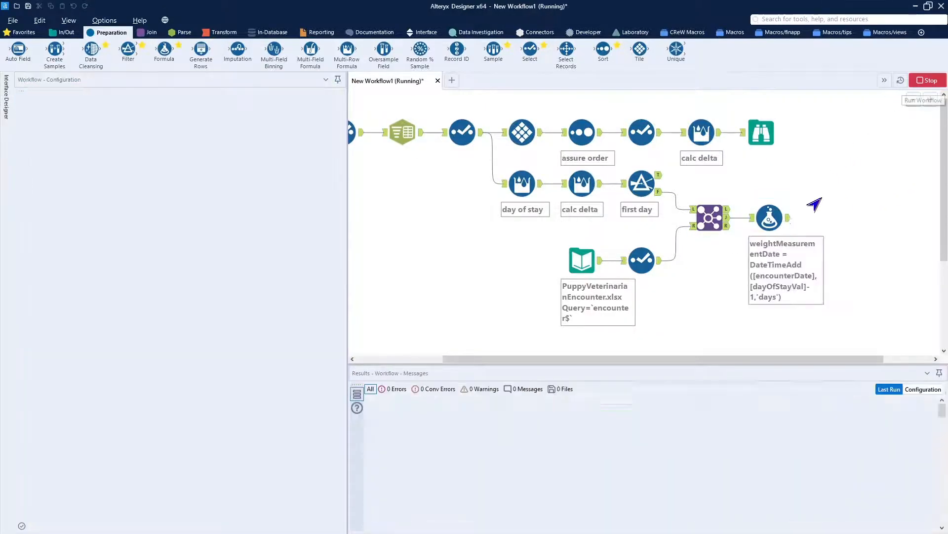
click(771, 220)
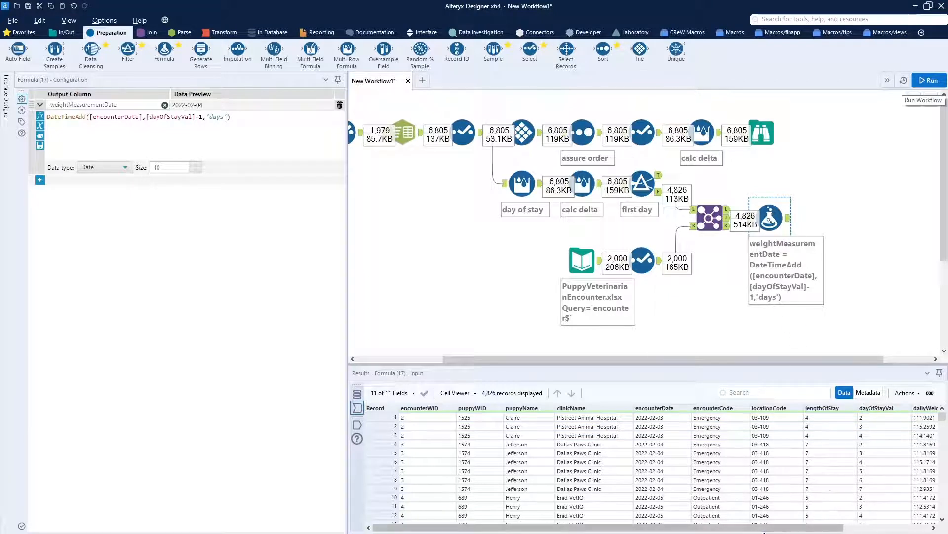
drag(771, 528, 860, 527)
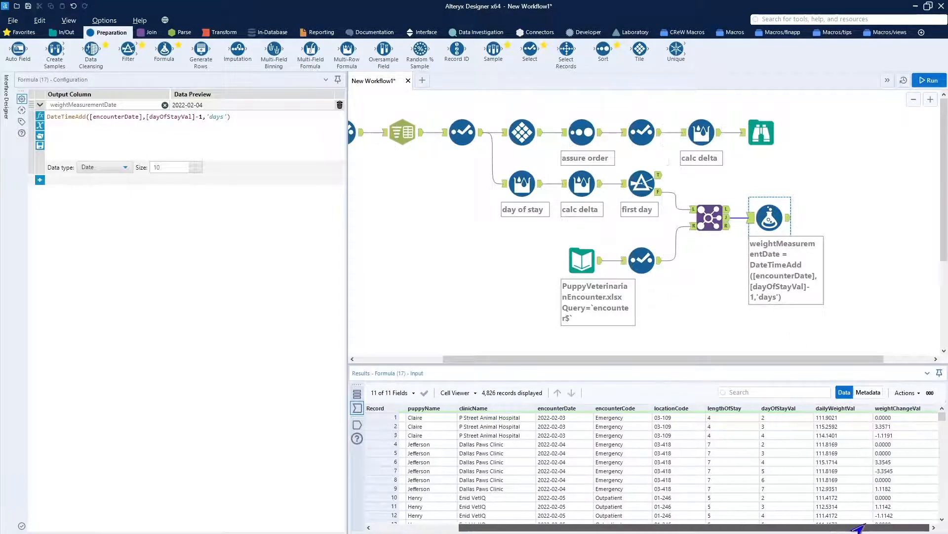
click(790, 218)
drag(804, 528, 728, 529)
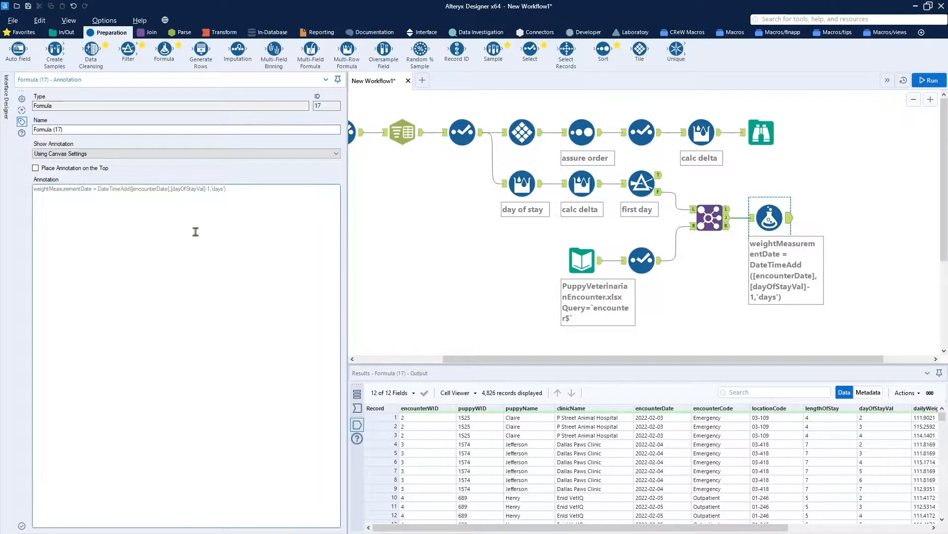
- Replace the Formula tool's default annotation with "weight date"
drag(244, 187, 30, 187)
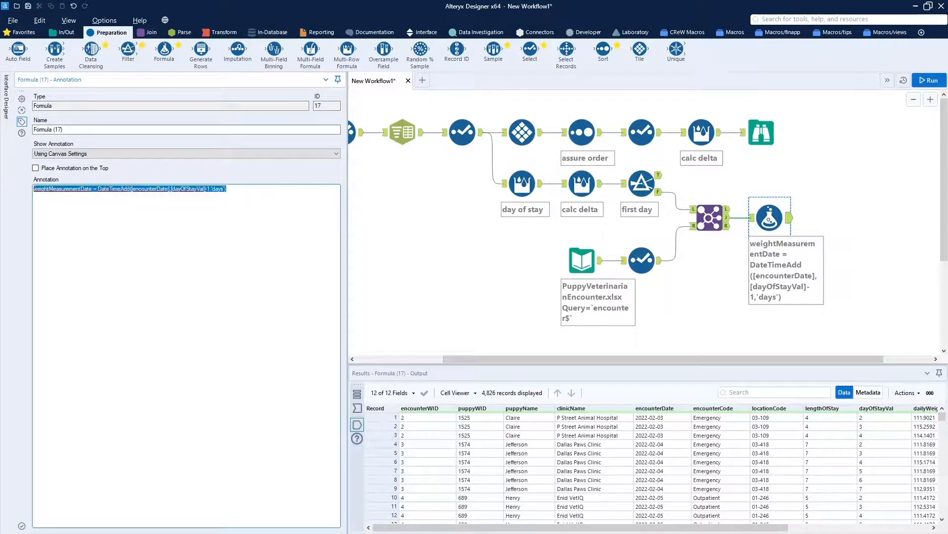
text(weight date)
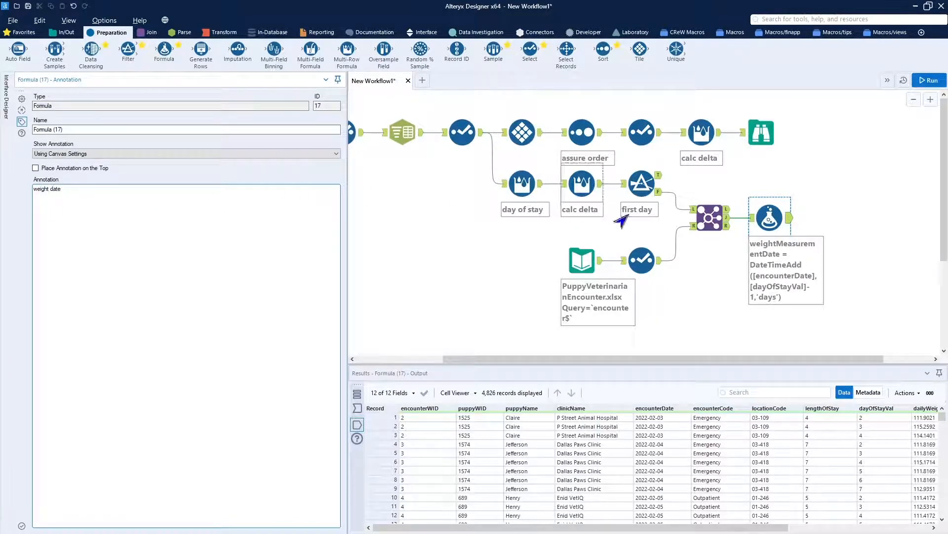
click(878, 243)
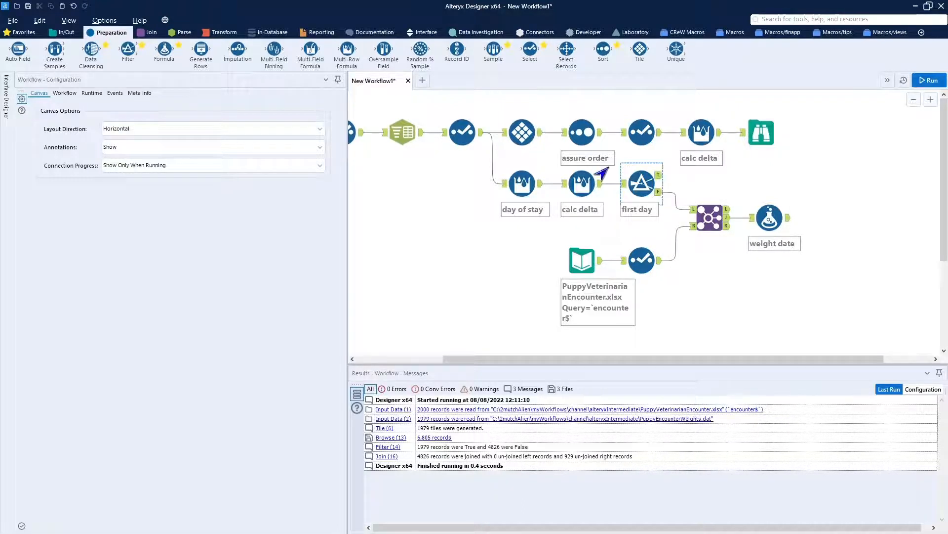
- Add a second Join tool, feeding the weight date formula into its right input and the first day filter's True output into its left
click(140, 34)
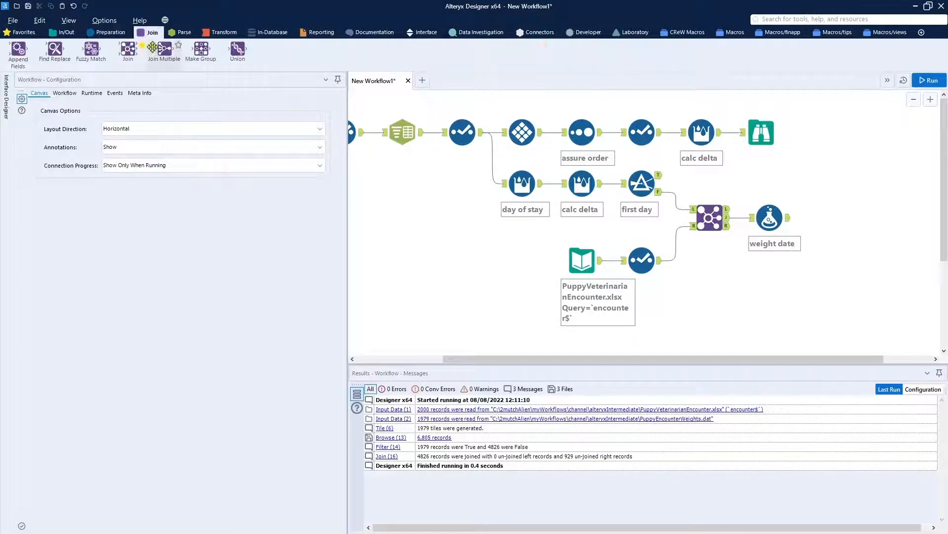
drag(127, 49, 832, 211)
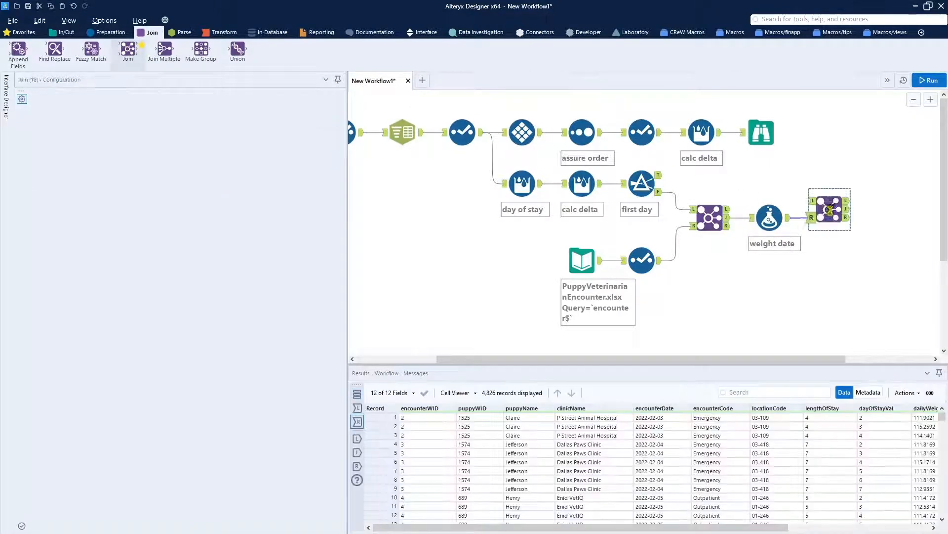
drag(660, 176, 811, 200)
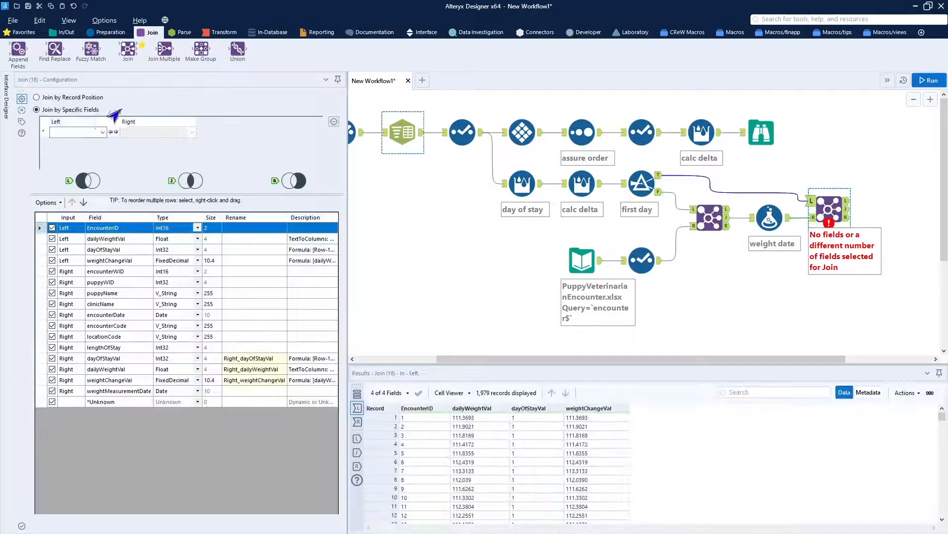
- Match the second Join tool's left EncounterID field to the right encounterWID field
click(101, 131)
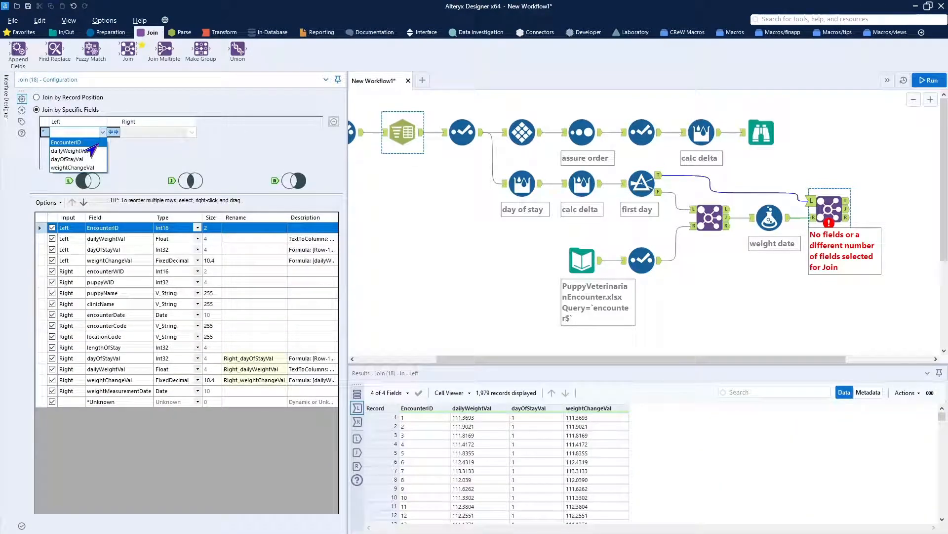
click(94, 143)
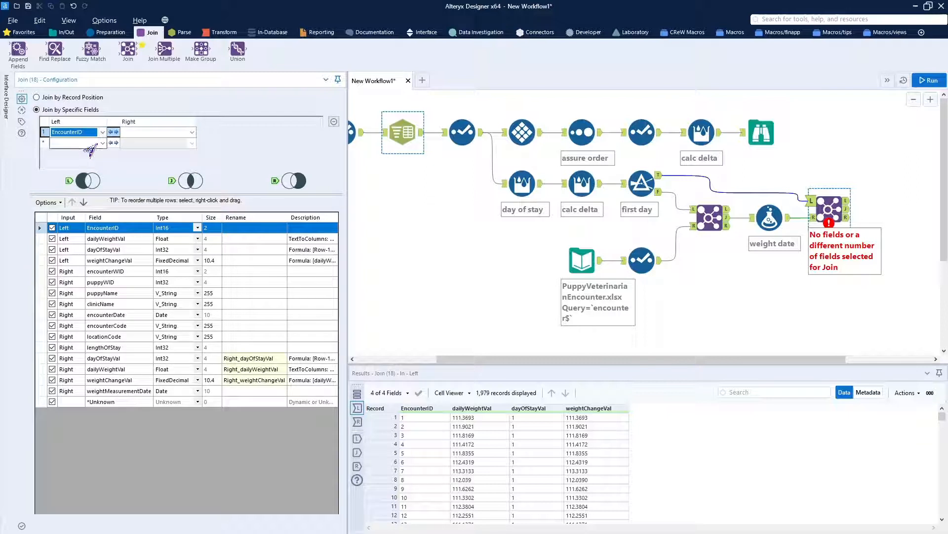
click(187, 132)
click(163, 143)
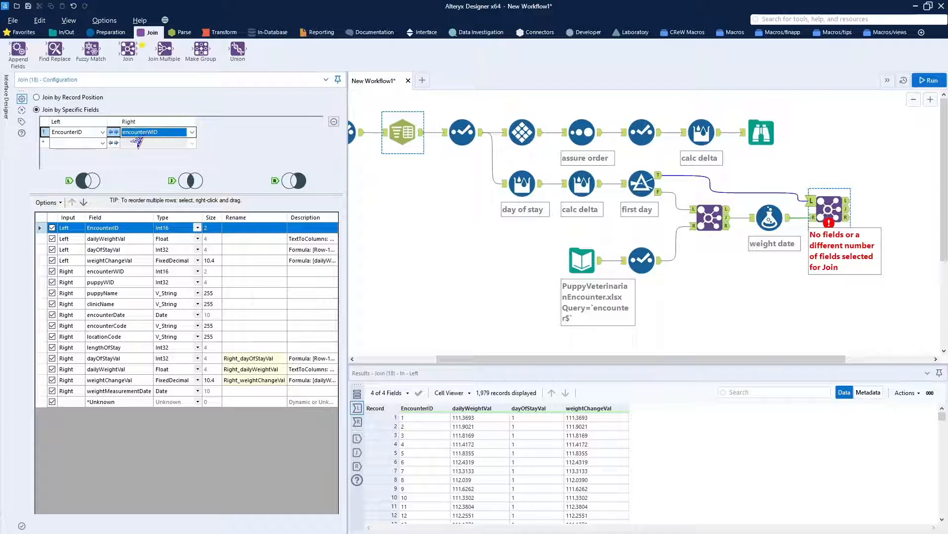
- Exclude the left input's EncounterID, dayOfStayVal and weightChangeVal fields from the join output
click(41, 228)
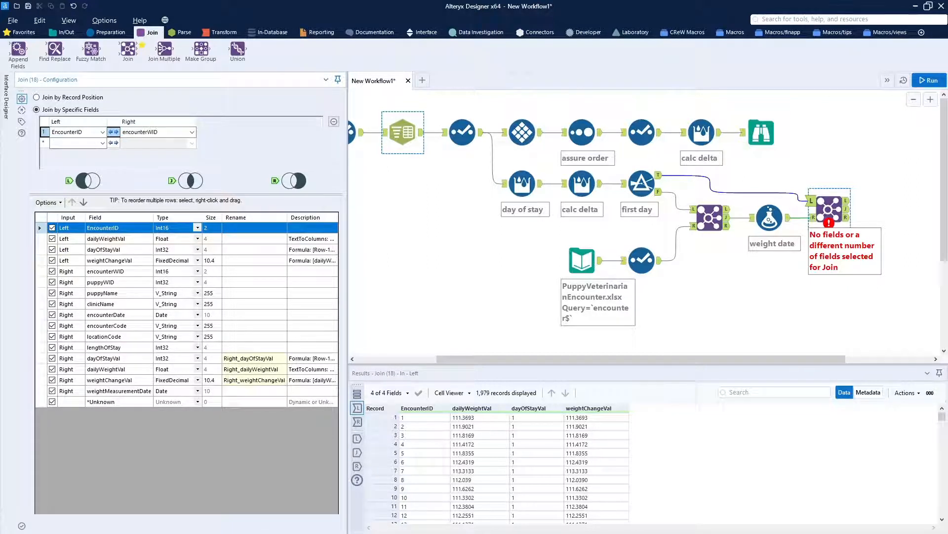
click(51, 228)
click(52, 249)
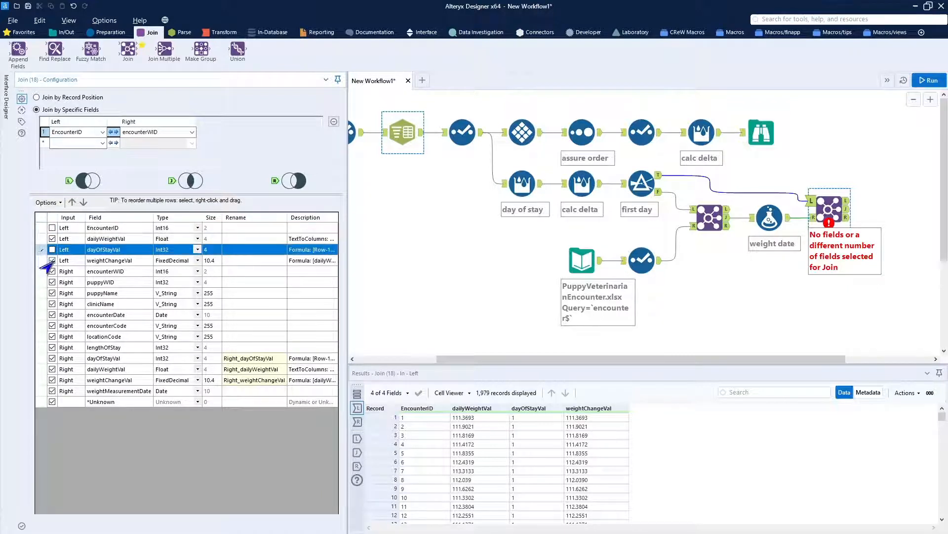
click(52, 260)
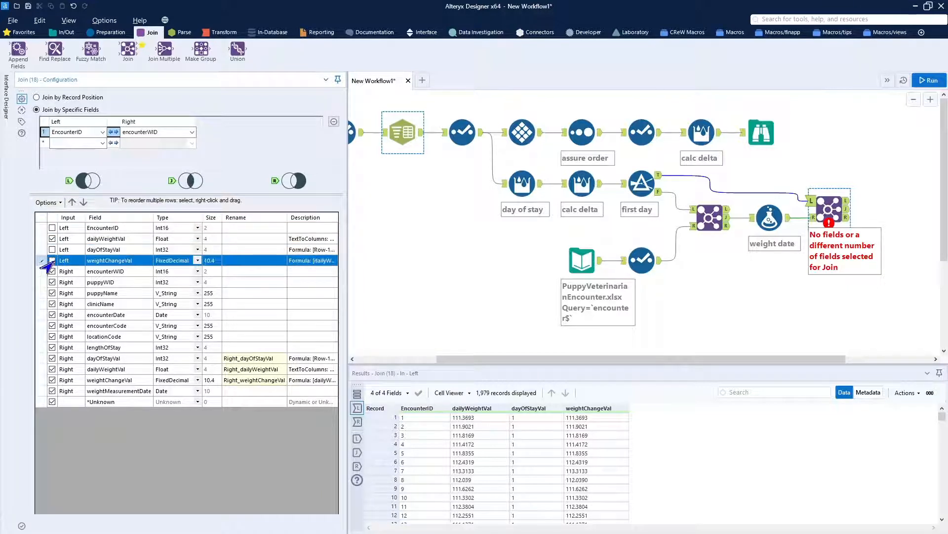
- Clear the Right_ renames from the right input's dayOfStayVal, dailyWeightVal and weightChangeVal fields
click(259, 358)
text(da)
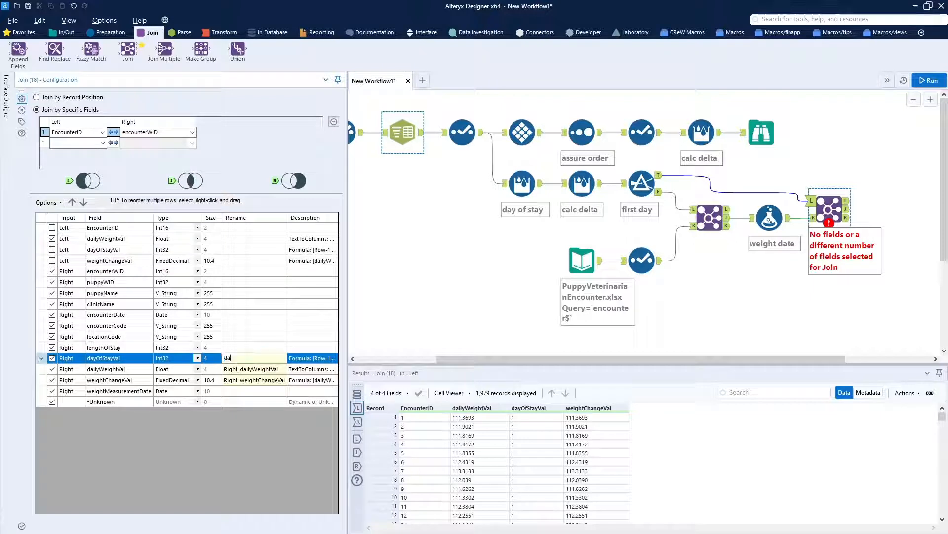
text(yOfStayVal)
drag(275, 360, 202, 361)
key(Delete)
click(265, 368)
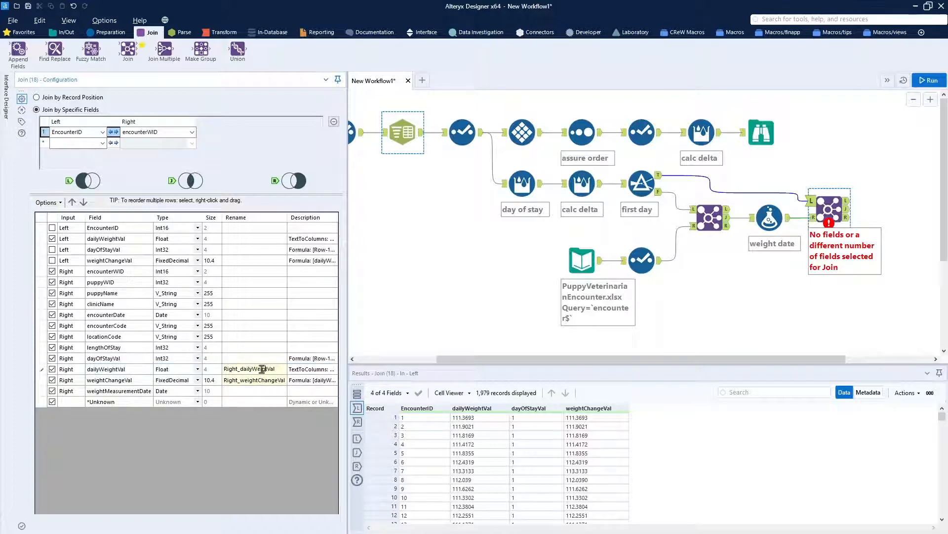
double_click(262, 368)
key(Delete)
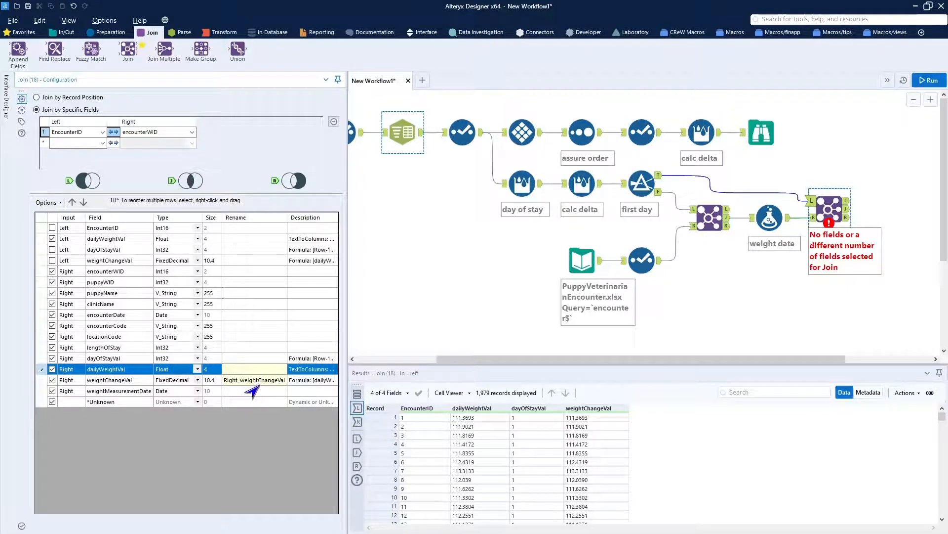
click(260, 381)
double_click(259, 381)
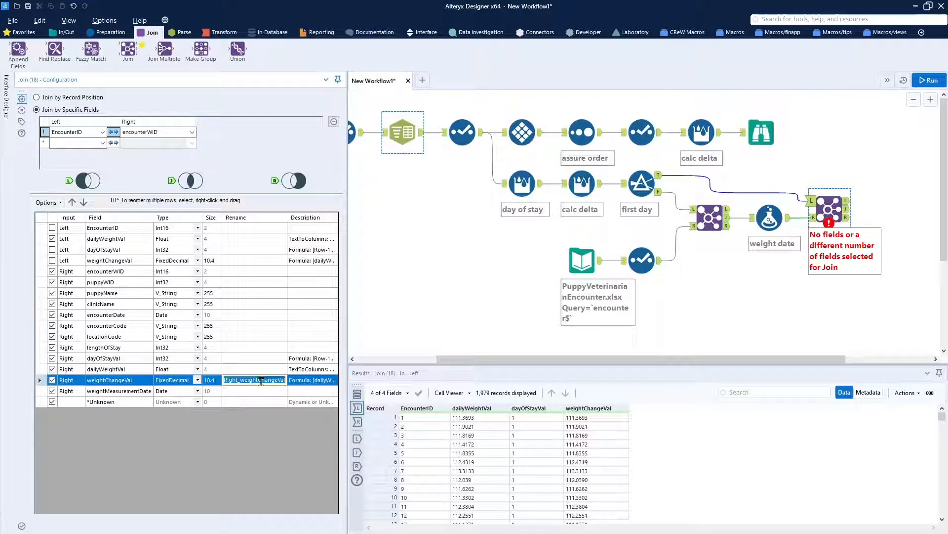
key(Delete)
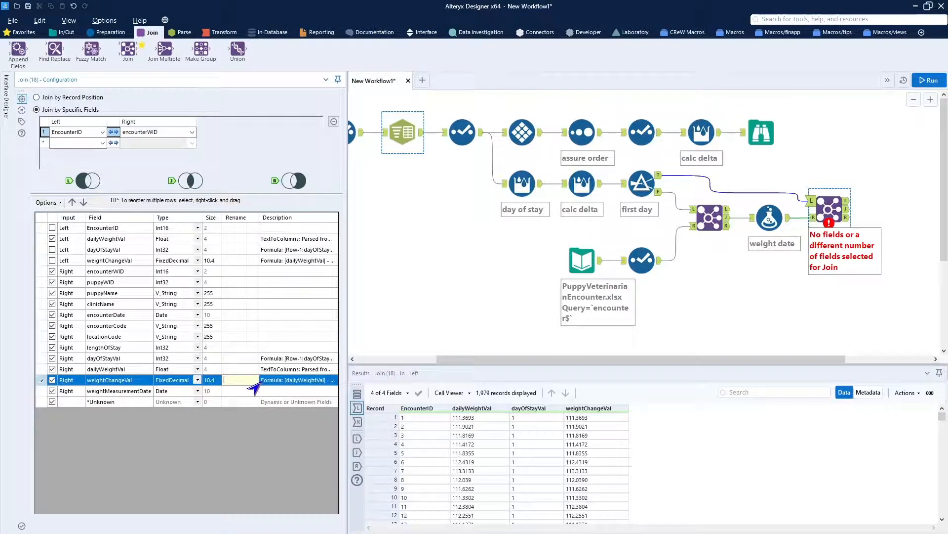
- Change the right input's dailyWeightVal field to FixedDecimal with size 10.4
click(197, 370)
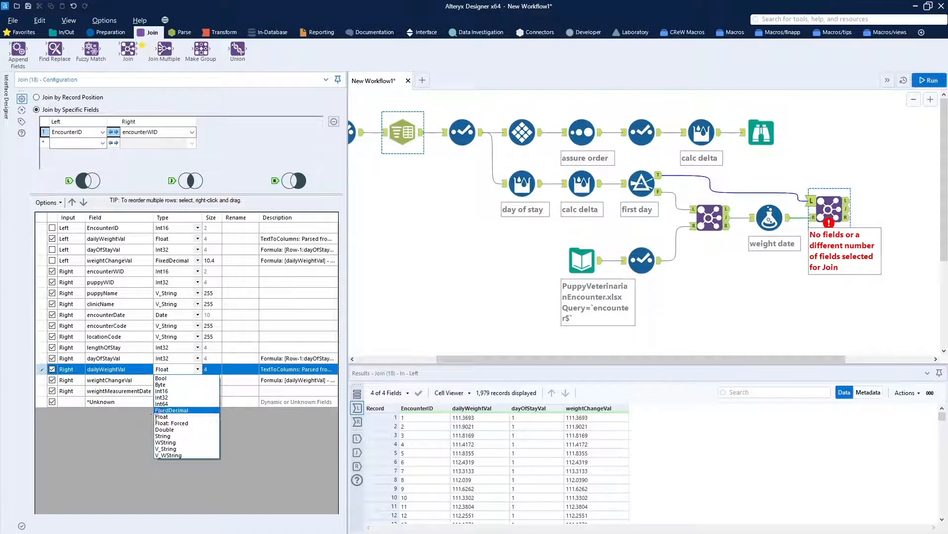
click(156, 410)
click(210, 369)
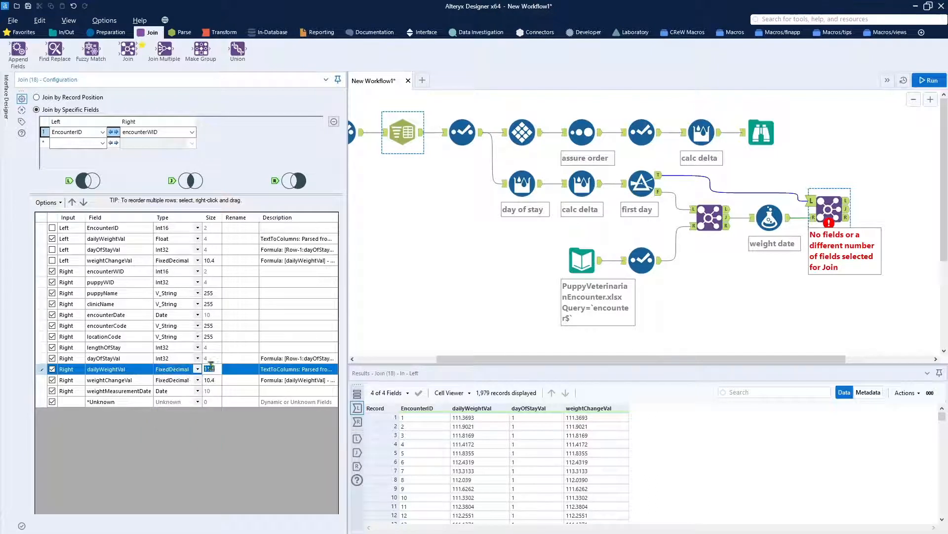
text(10.)
- Rename the left input's dailyWeightVal as arrivalWeightVal and make it a FixedDecimal of size 10.4
click(233, 239)
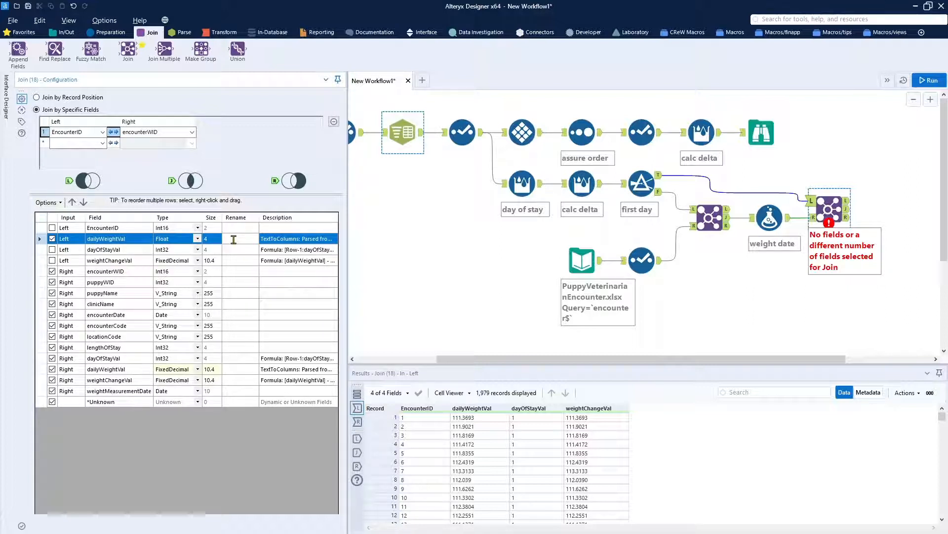
text(arrivalWeigh)
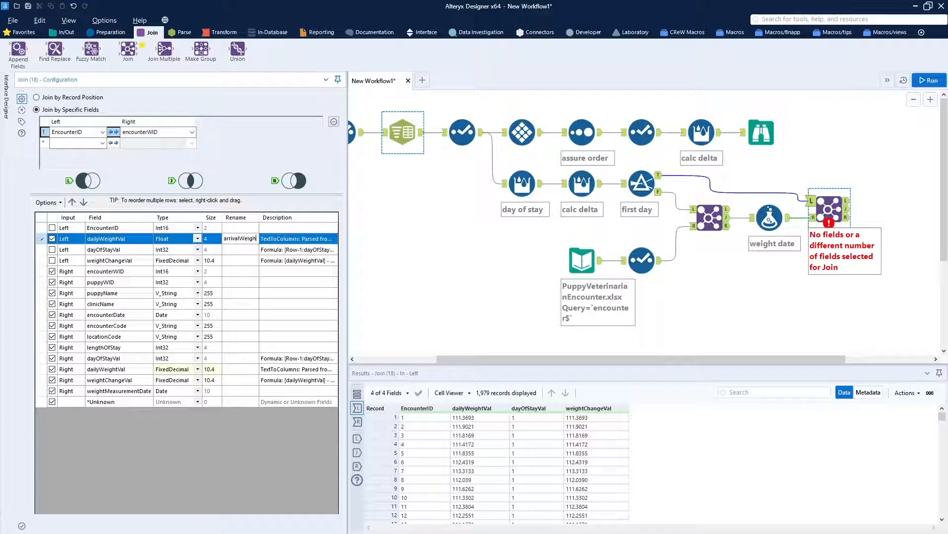
text(tVal)
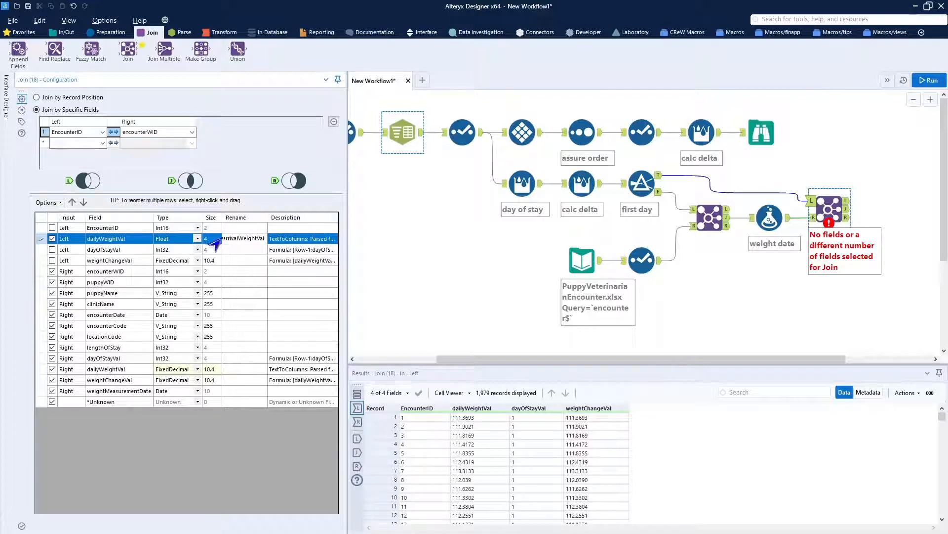
click(197, 239)
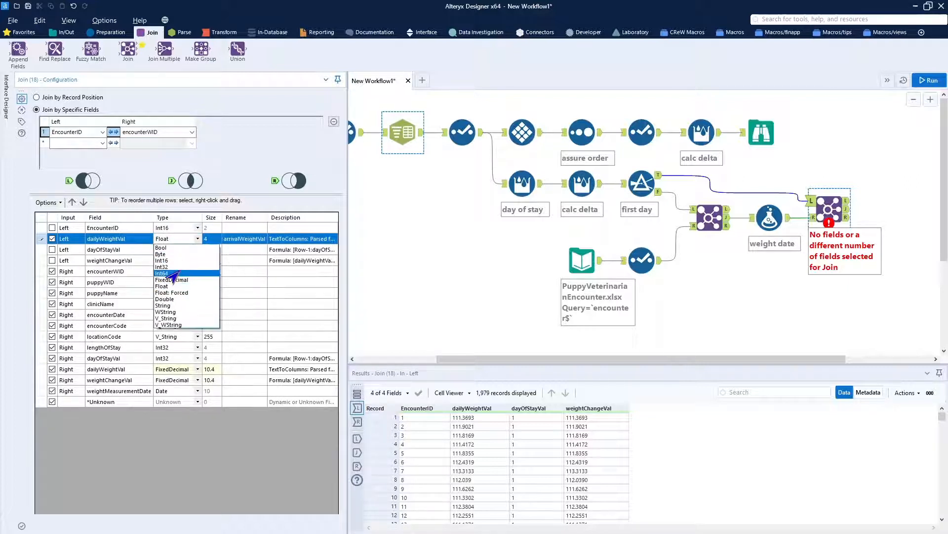
click(197, 279)
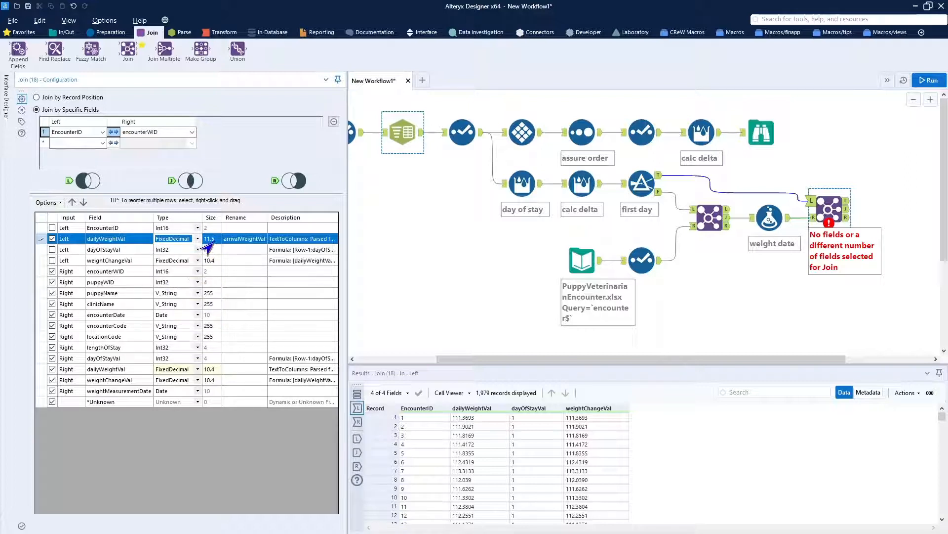
click(211, 239)
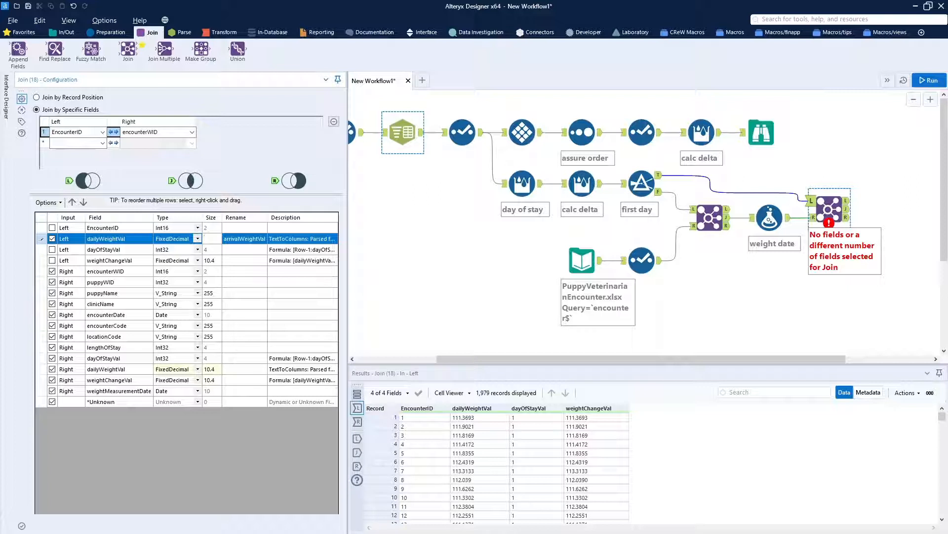
text(10.4)
- Reorder the join fields so the renamed arrivalWeightVal field sits directly below lengthOfStay
click(83, 203)
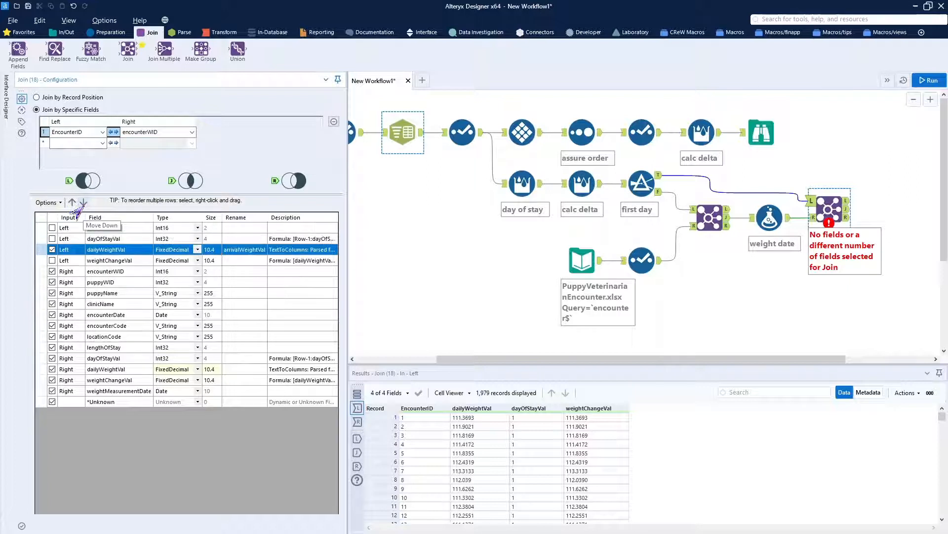
click(83, 202)
click(83, 202)
click(83, 203)
click(83, 202)
click(83, 202)
click(83, 203)
click(83, 203)
click(83, 203)
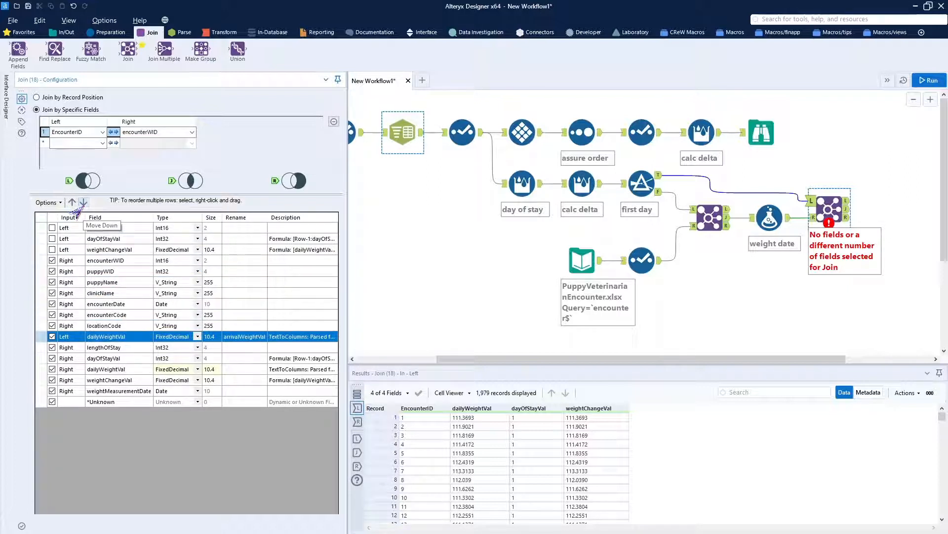
click(83, 203)
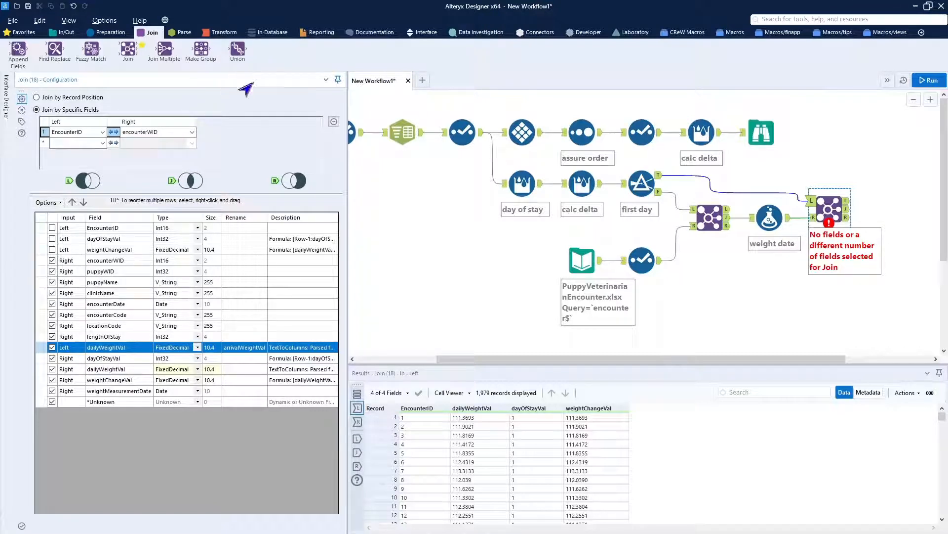
- Run the workflow and examine the second Join tool's left-only and joined output records across all fields
click(929, 80)
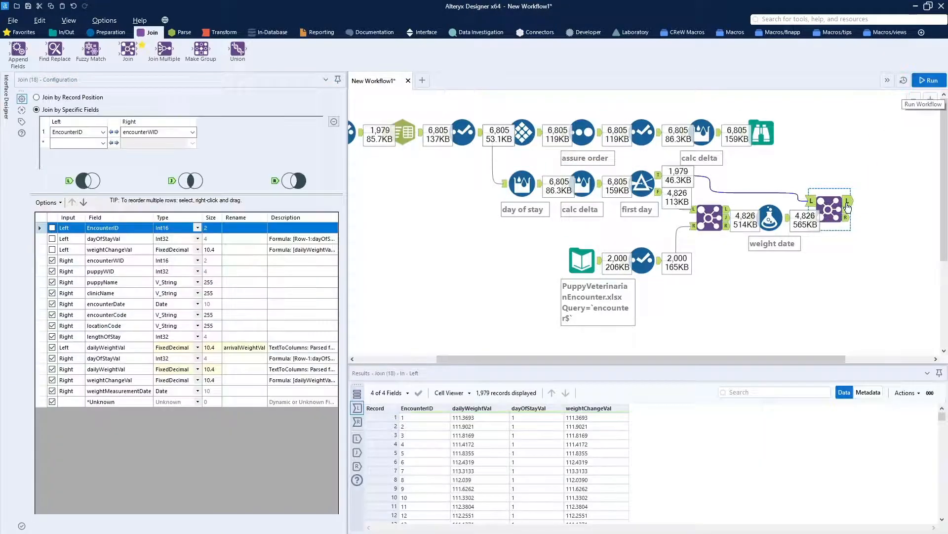
click(848, 203)
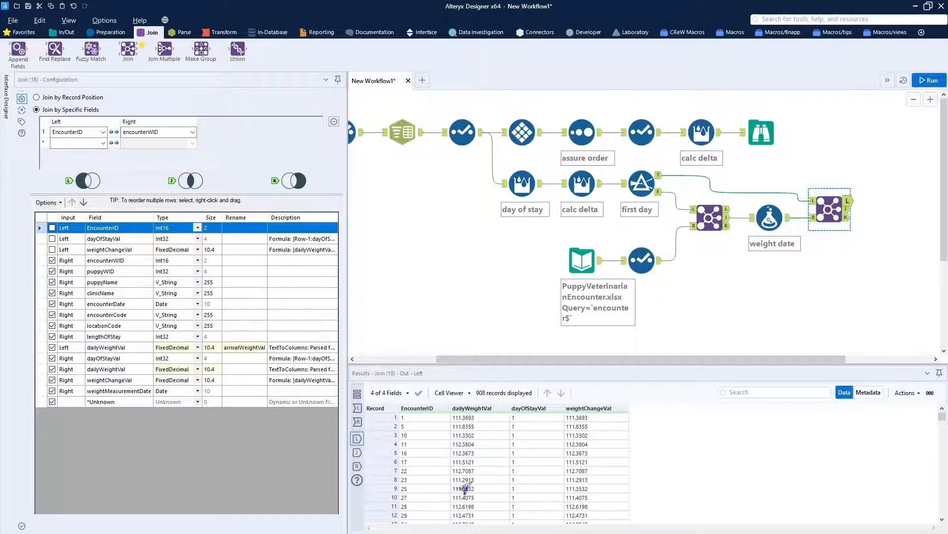
click(847, 213)
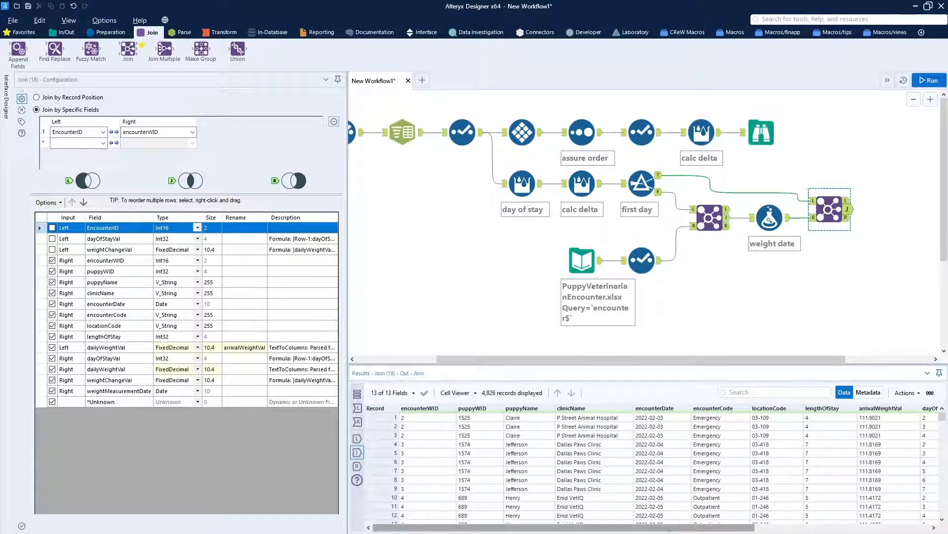
drag(675, 528, 736, 528)
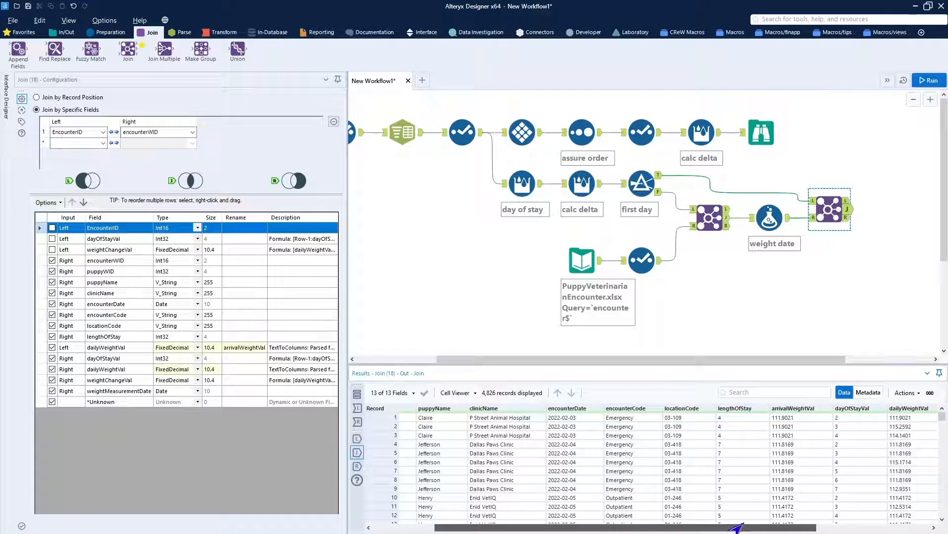
drag(736, 528, 849, 527)
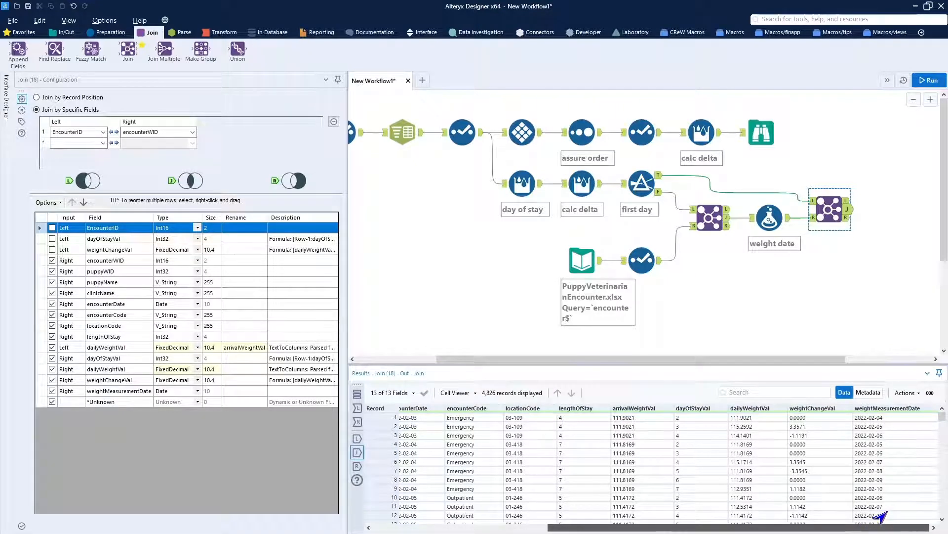
drag(881, 527, 499, 528)
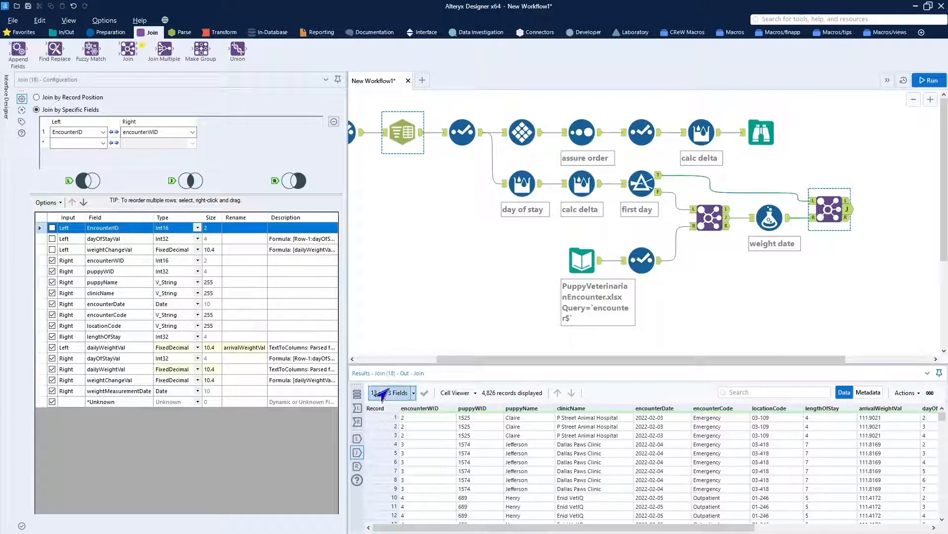
drag(511, 360, 399, 368)
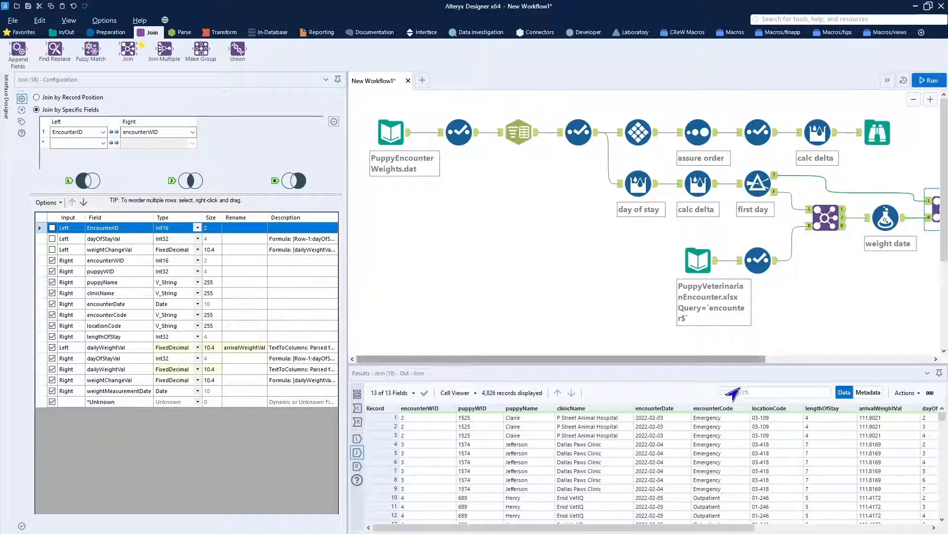
drag(706, 364, 858, 359)
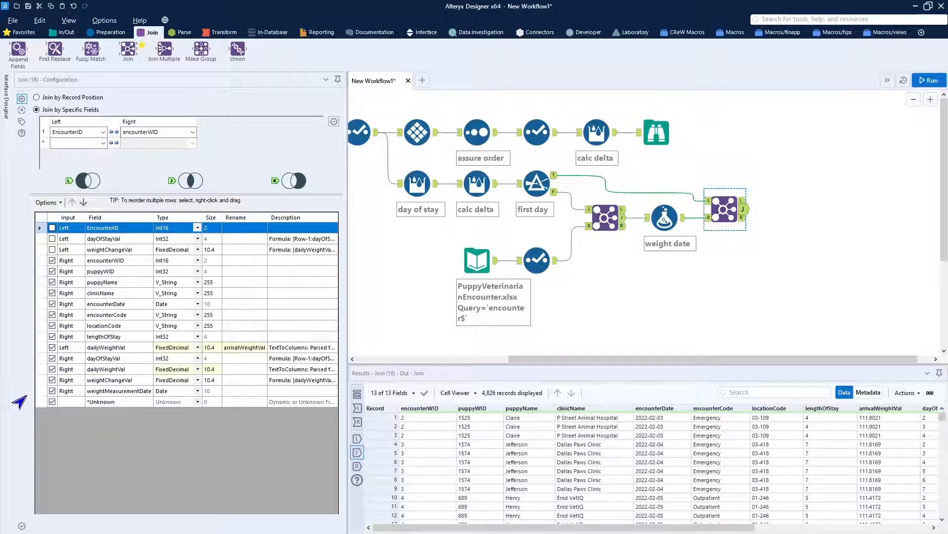
- Move weightMeasurementDate directly above the right input's dayOfStayVal in the join field order and rerun the workflow
click(38, 391)
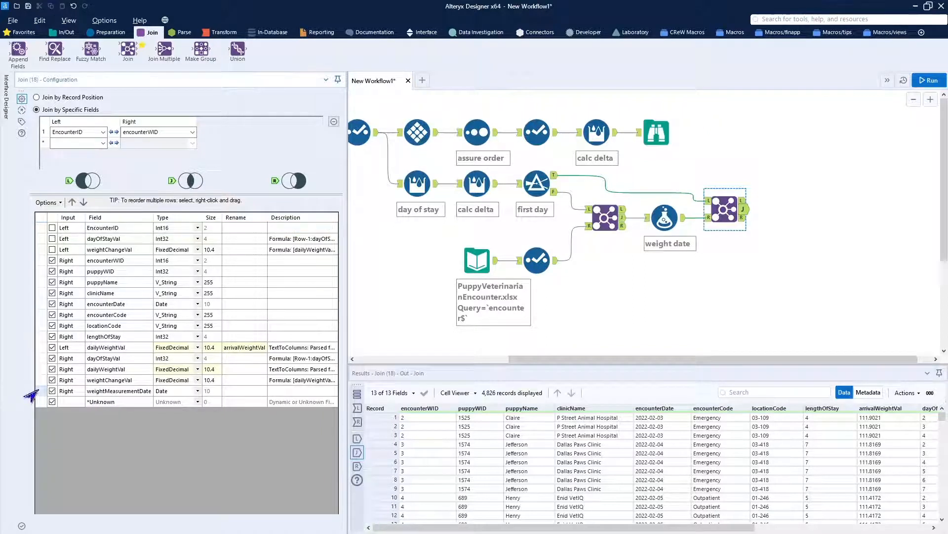
click(72, 202)
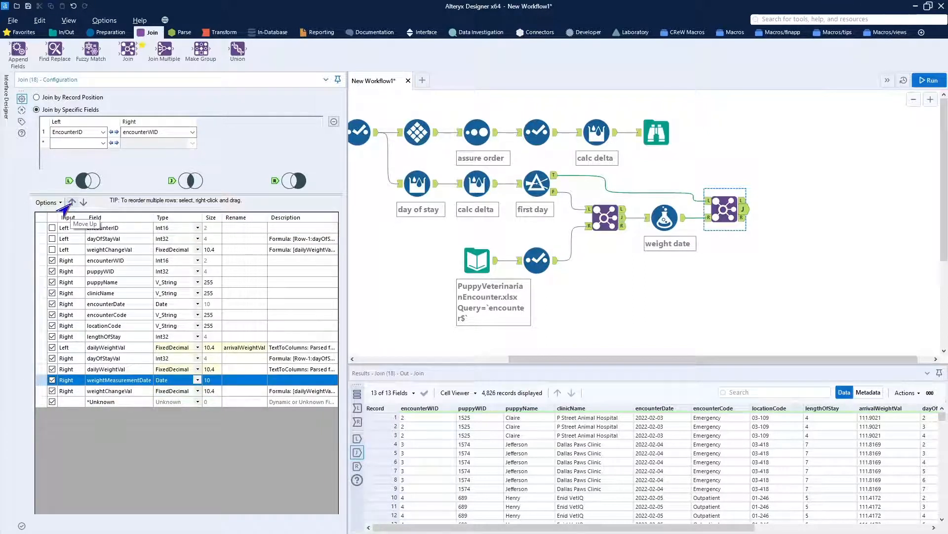
click(73, 202)
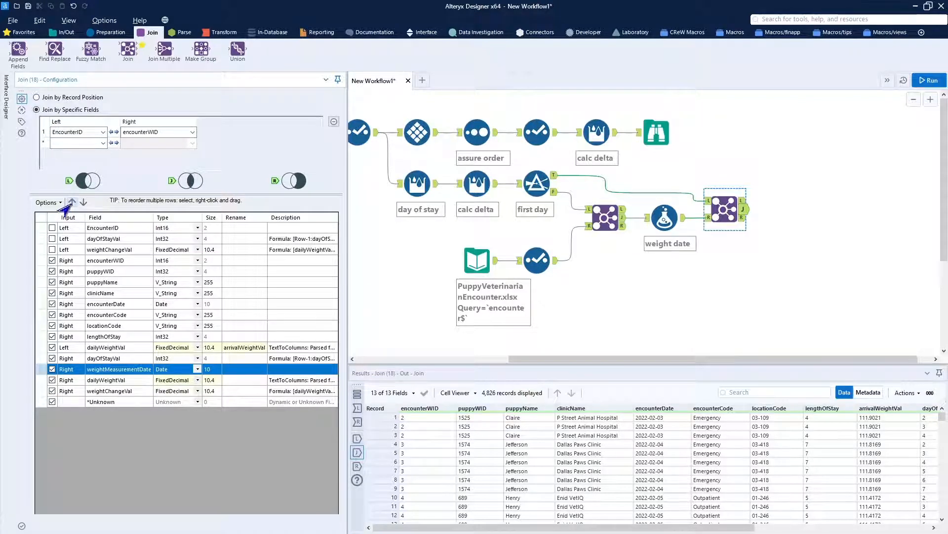
click(72, 202)
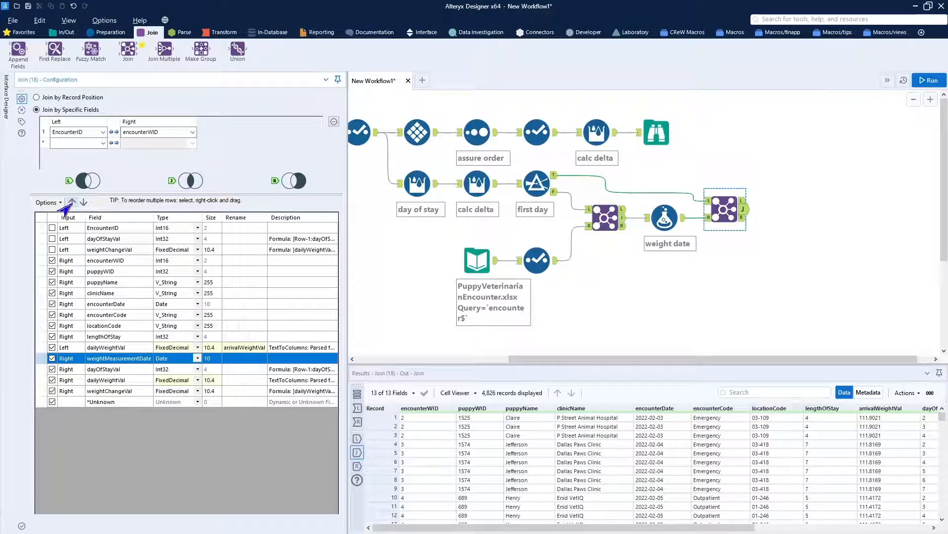
click(926, 80)
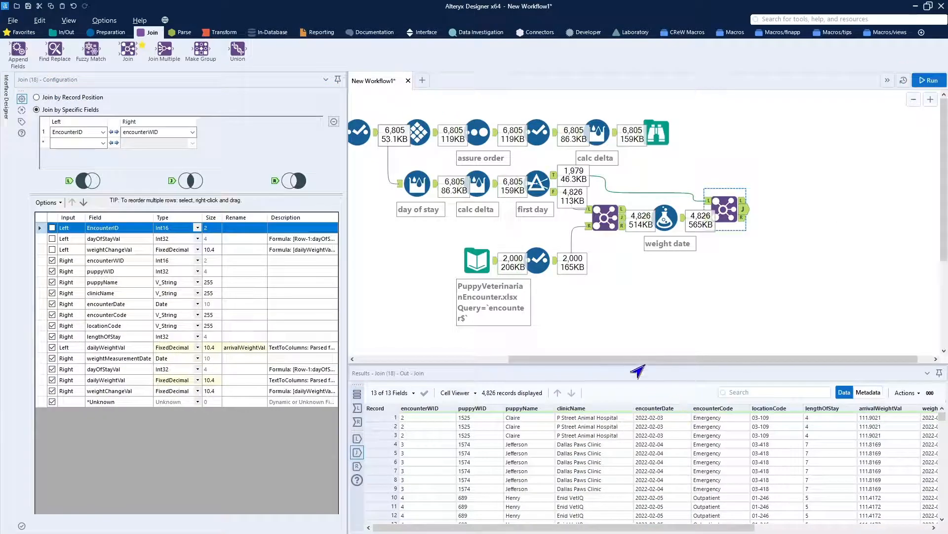
- Attach a Browse tool to the second Join's joined output and run the workflow
drag(636, 360, 689, 363)
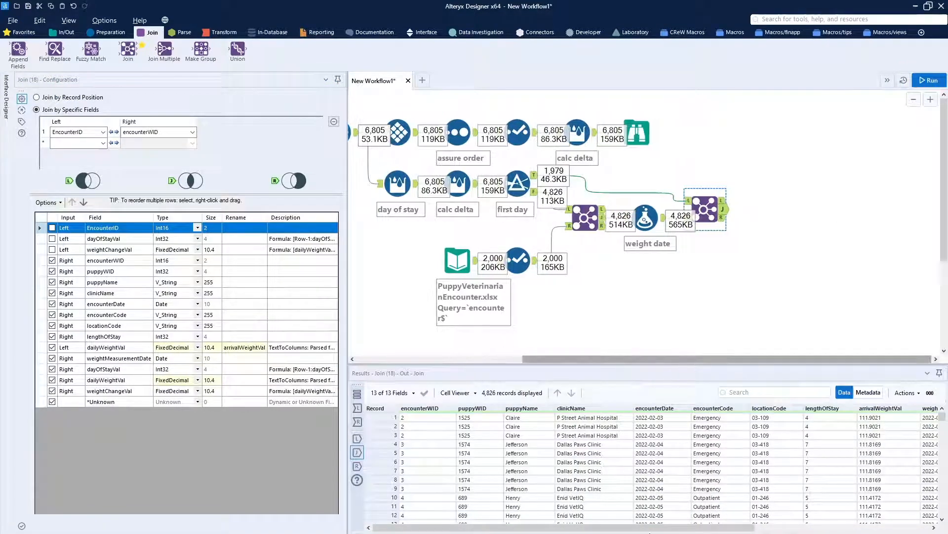
drag(648, 527, 847, 519)
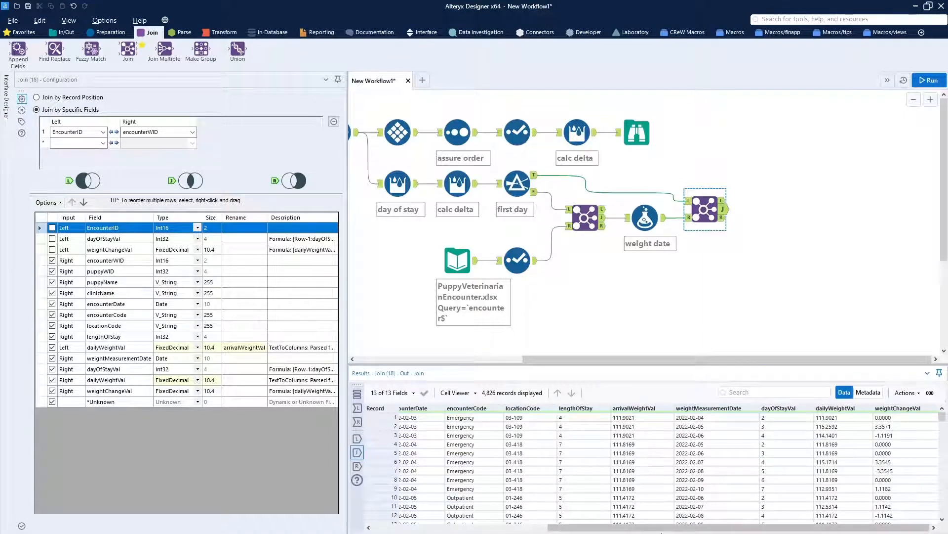
drag(662, 530, 487, 527)
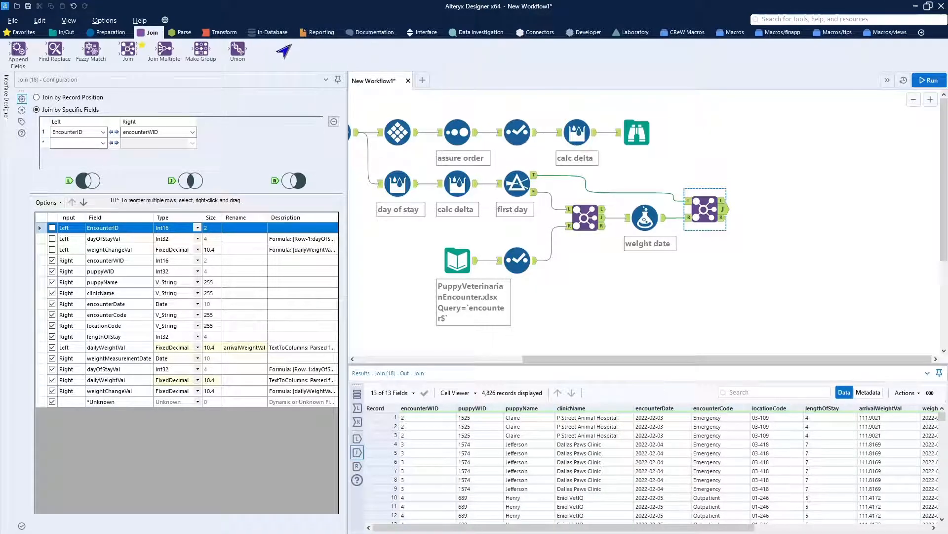
click(63, 33)
drag(18, 49, 771, 208)
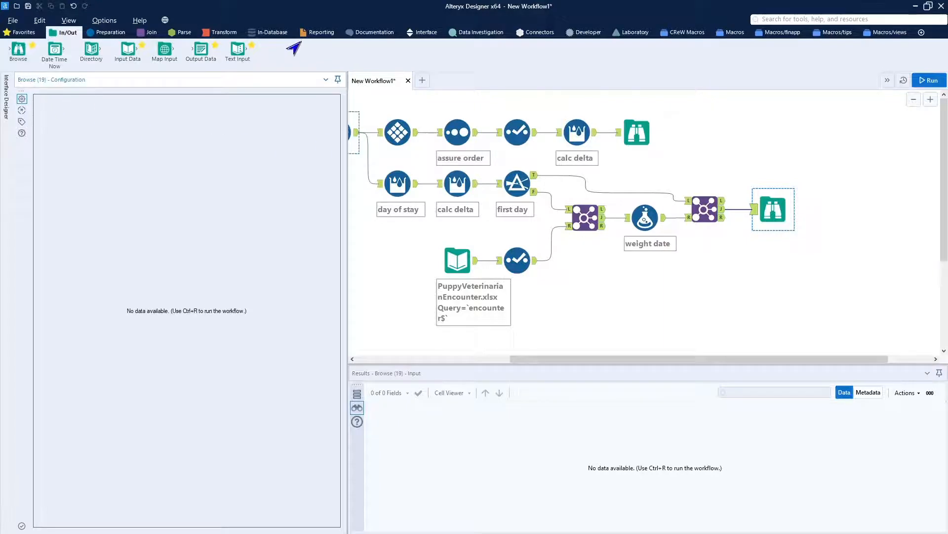
click(926, 80)
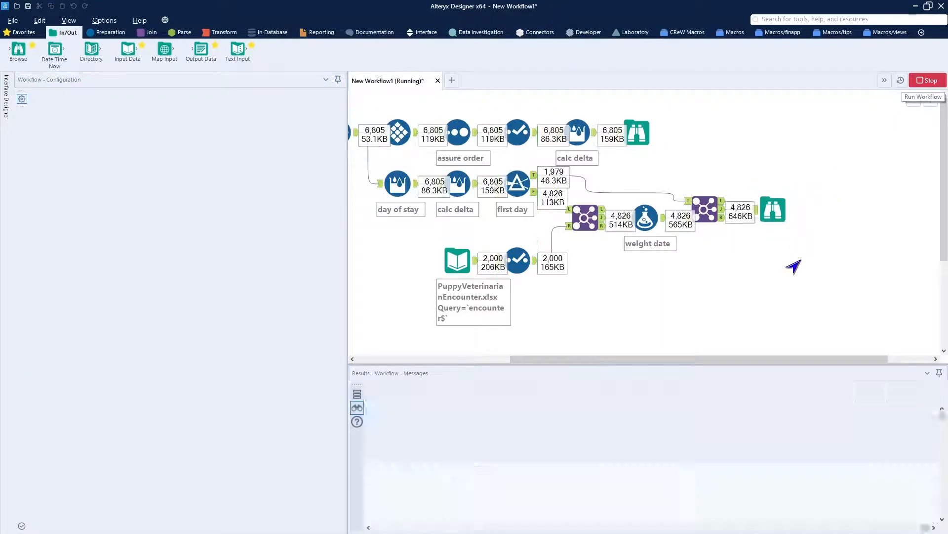
- Review the field profiles and all record columns in the new Browse tool's results
click(771, 213)
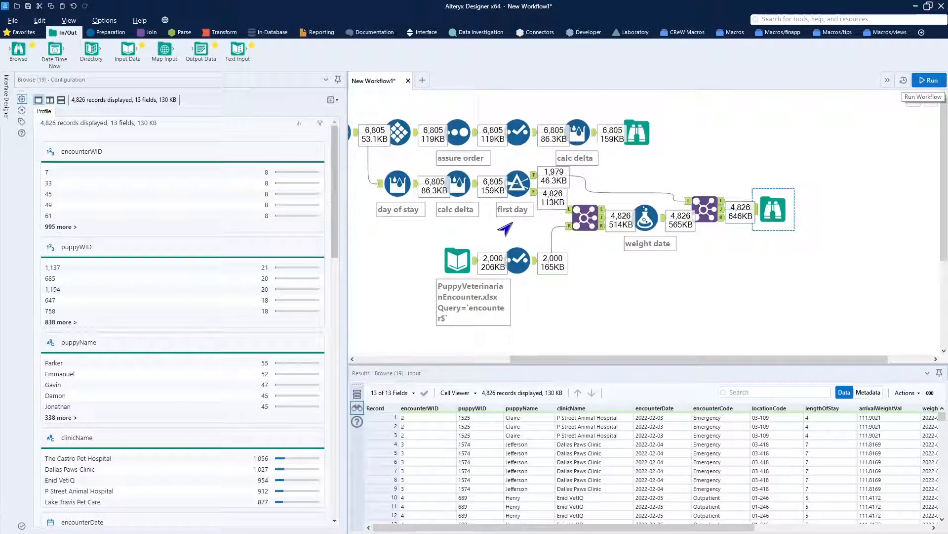
drag(326, 220, 326, 507)
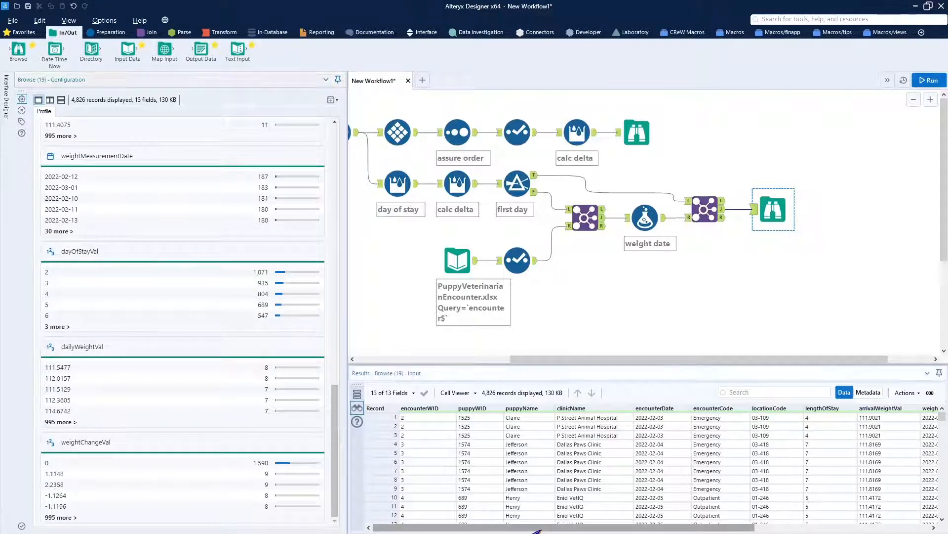
drag(538, 529, 708, 528)
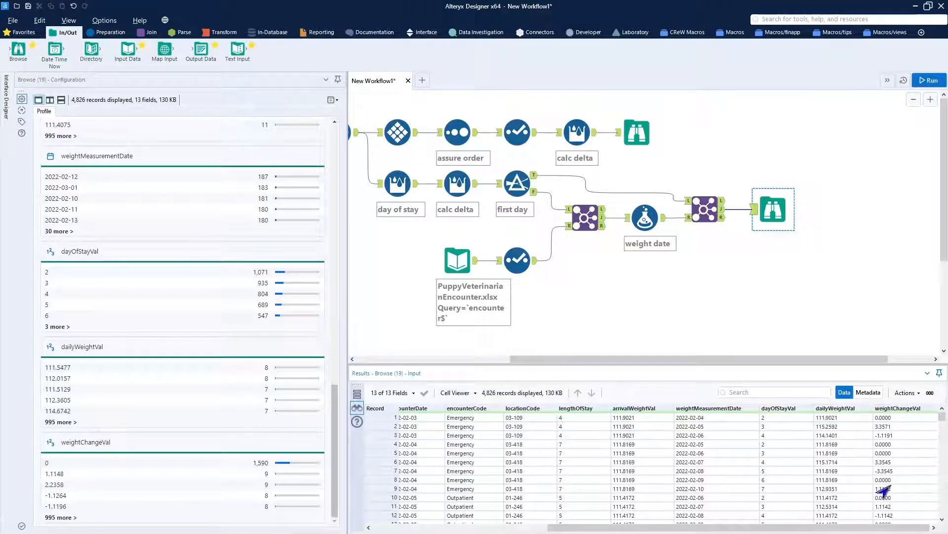
drag(862, 531, 592, 528)
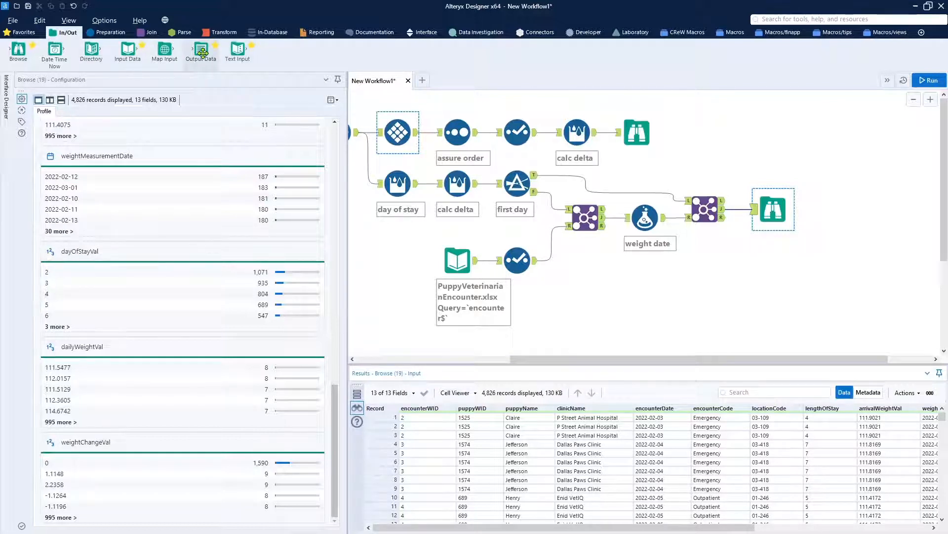
- Connect an Output Data tool to the second Join's joined output, writing to sheet results of PuppyEncounterWeightChangeResults.xlsx in myWorkflows
drag(202, 52, 777, 265)
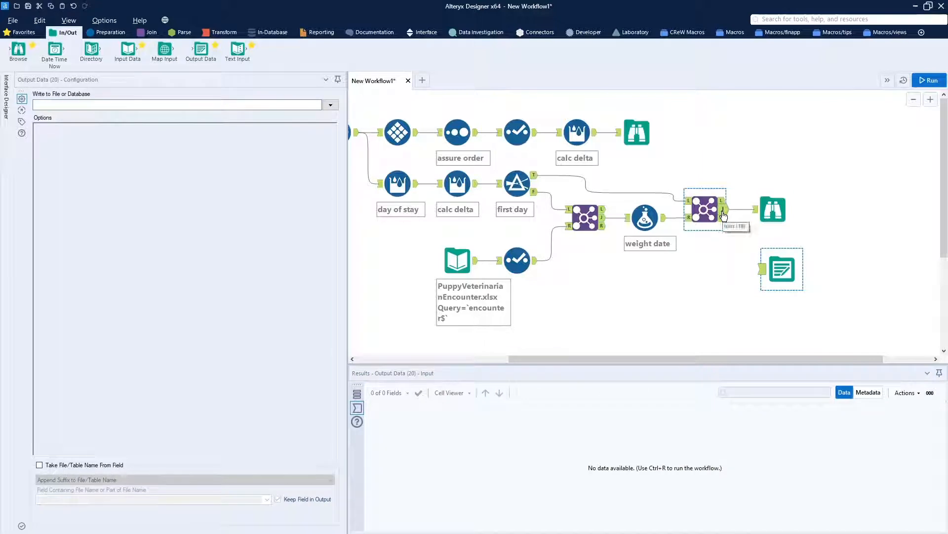
drag(722, 214, 766, 267)
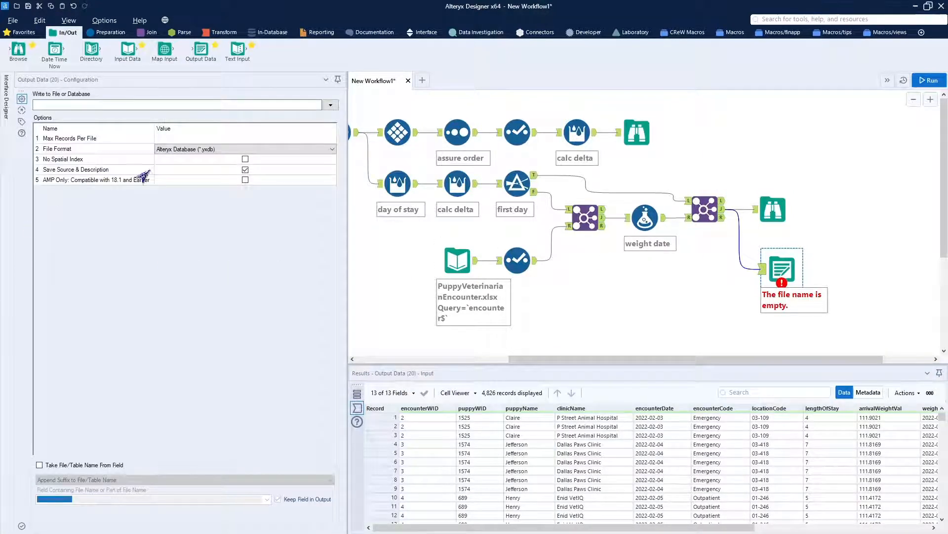
click(327, 105)
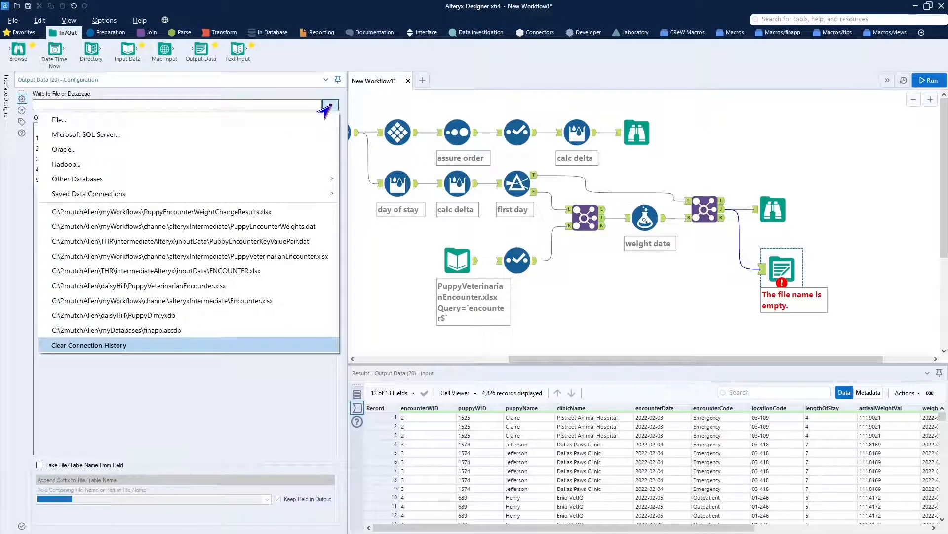
click(196, 217)
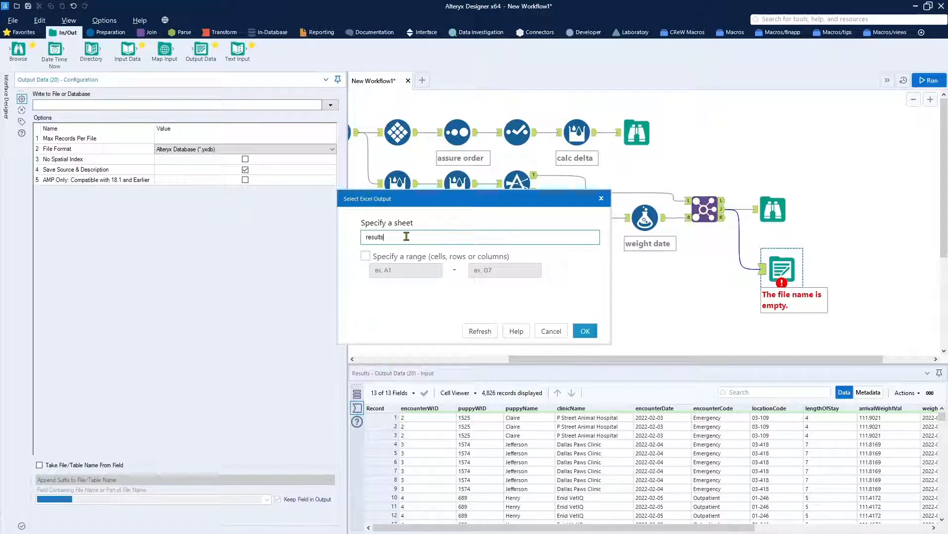
click(586, 330)
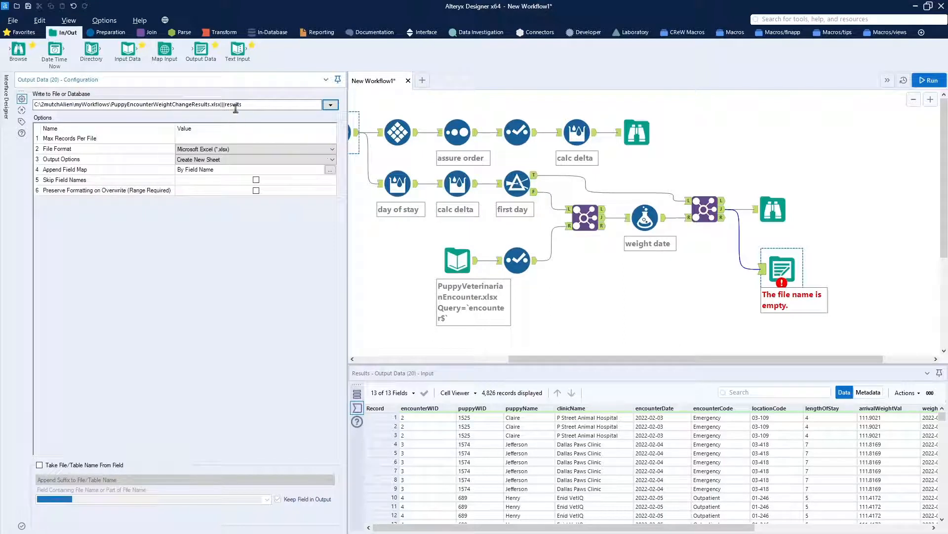
- Change the output file name to PuppyEncounterWeightChangeResults2.xlsx and set its output option to Overwrite File (Remove)
click(209, 104)
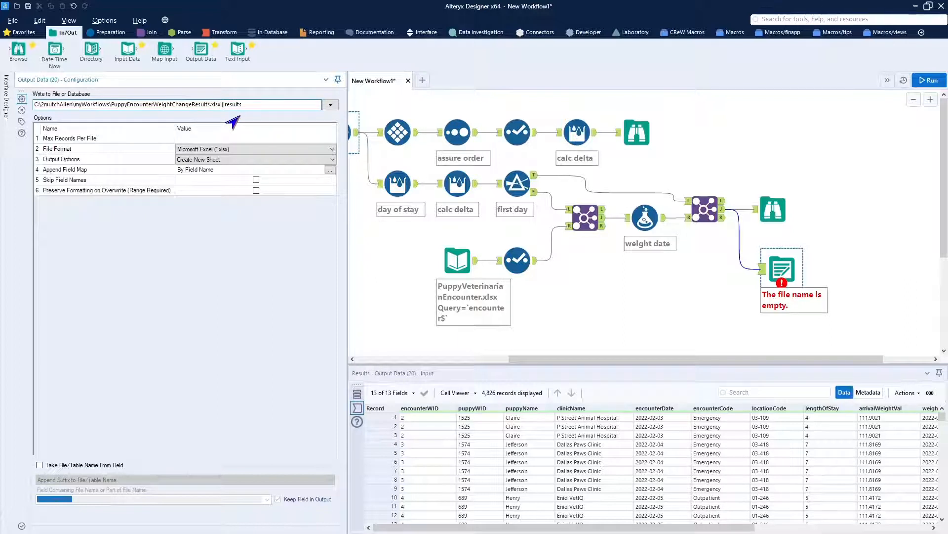
text(2)
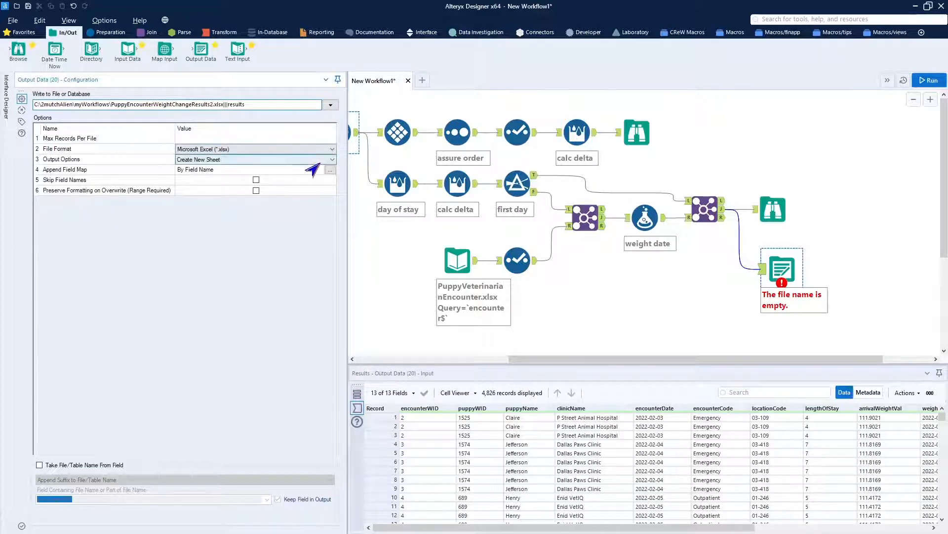
click(271, 159)
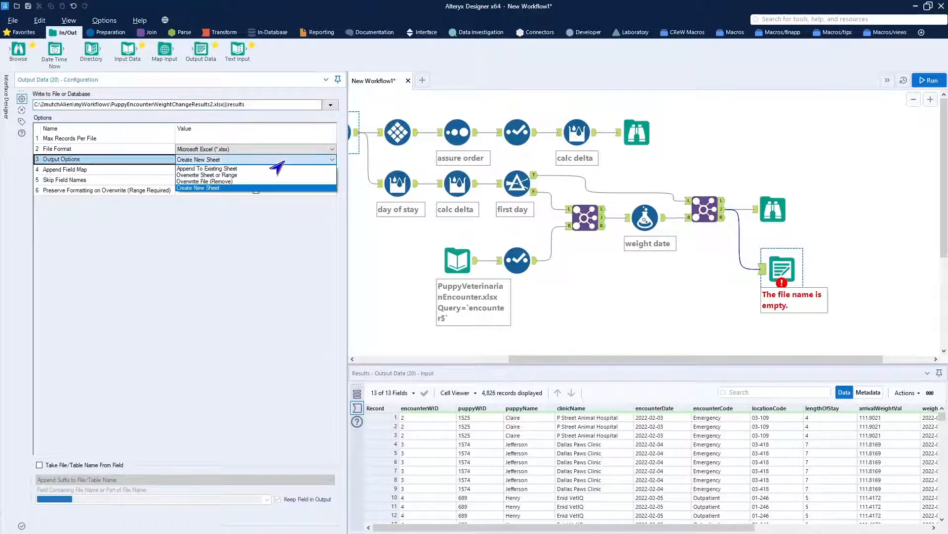
click(262, 182)
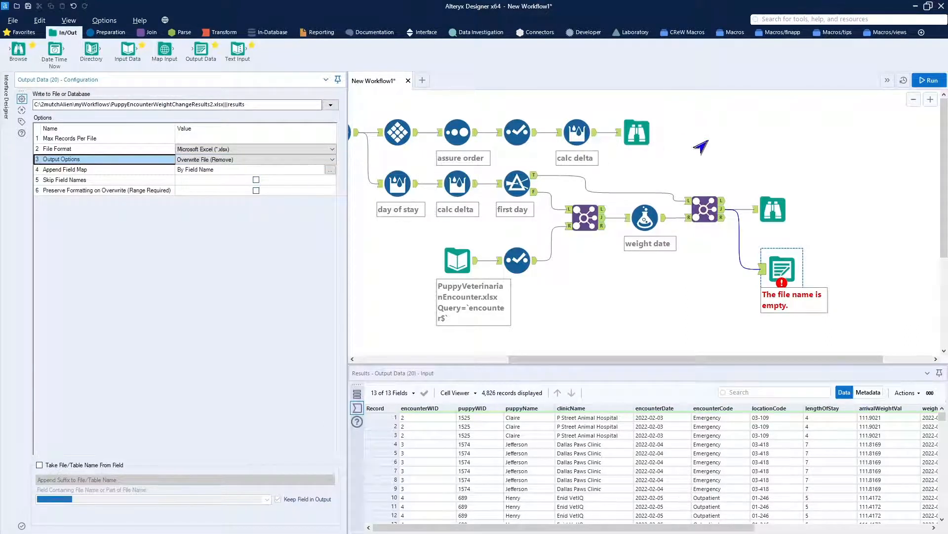
- Run the workflow and open the written PuppyEncounterWeightChangeResults2.xlsx in Excel from the run messages
click(928, 81)
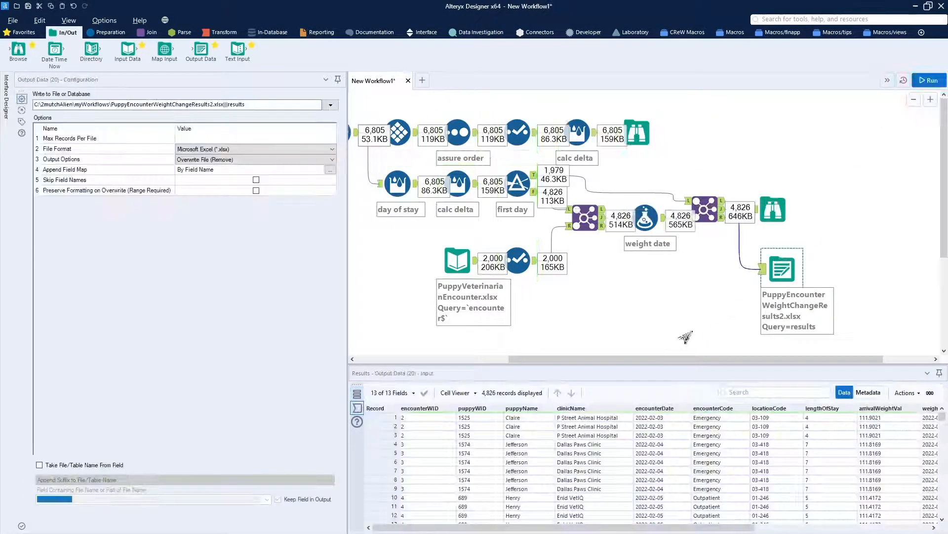
click(675, 321)
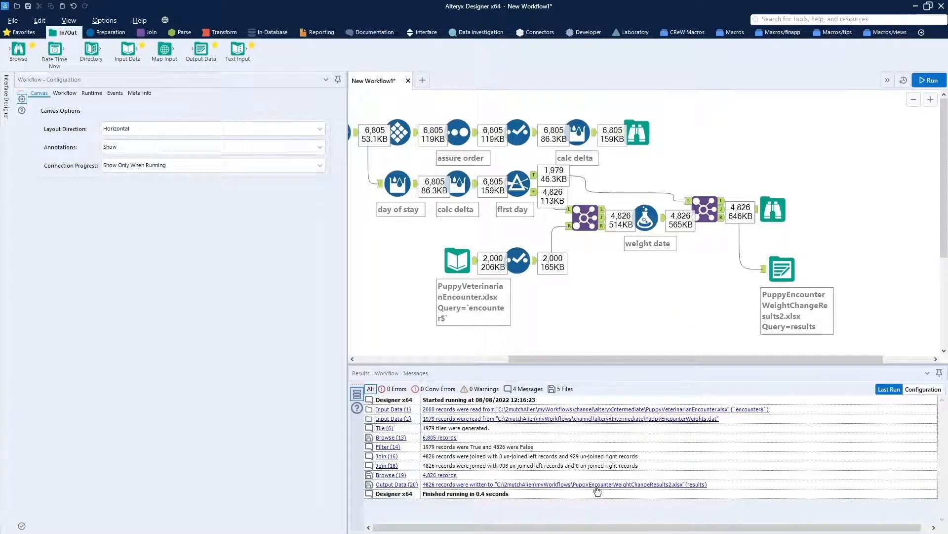
click(557, 488)
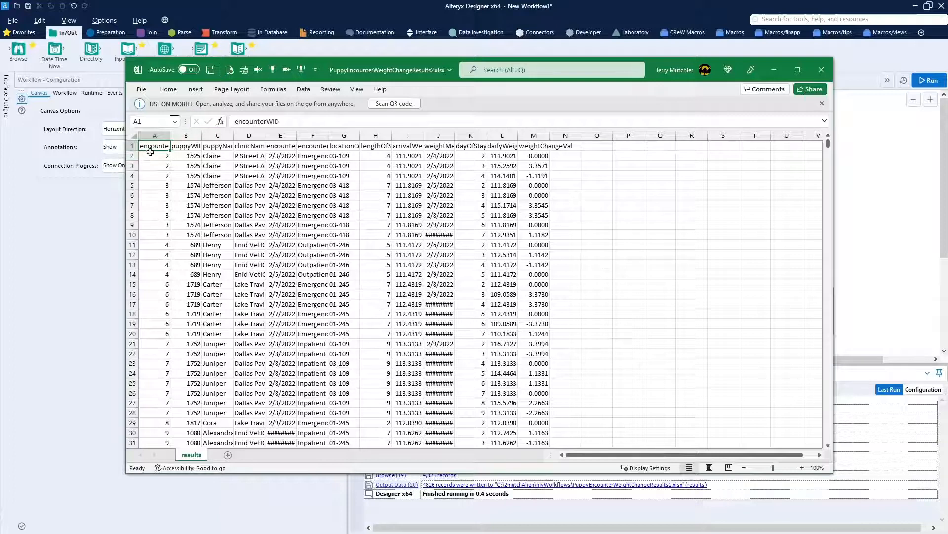
- Autofit all column widths in the results sheet, and close the workbook with its changes saved
click(135, 138)
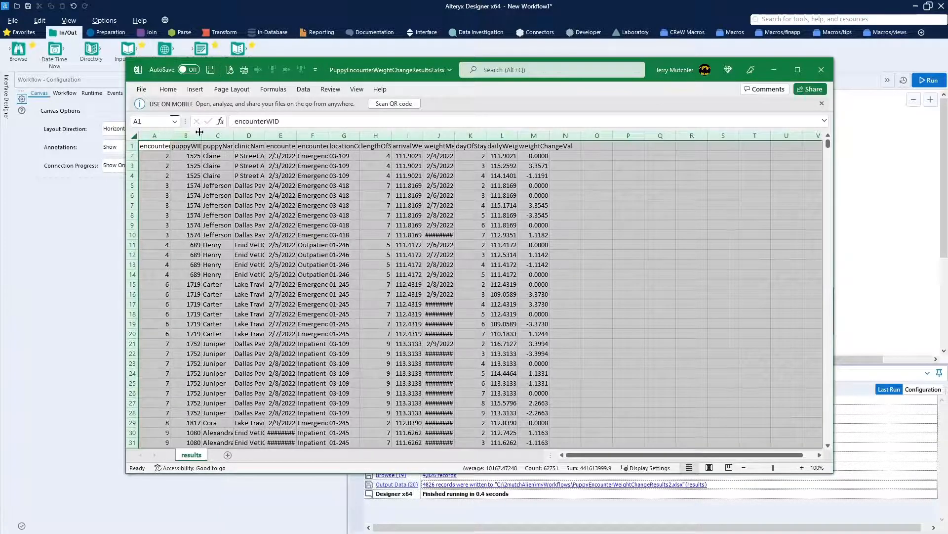
double_click(167, 135)
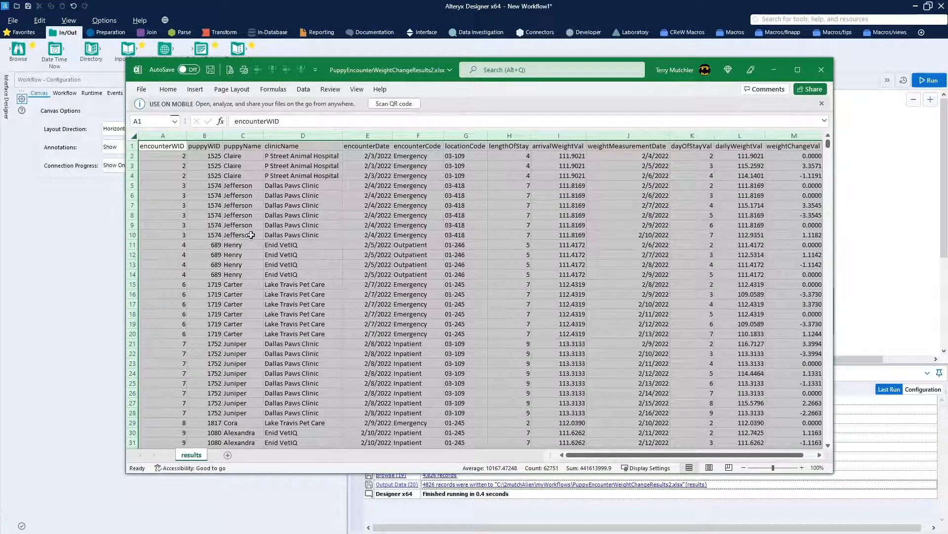
drag(623, 455, 558, 458)
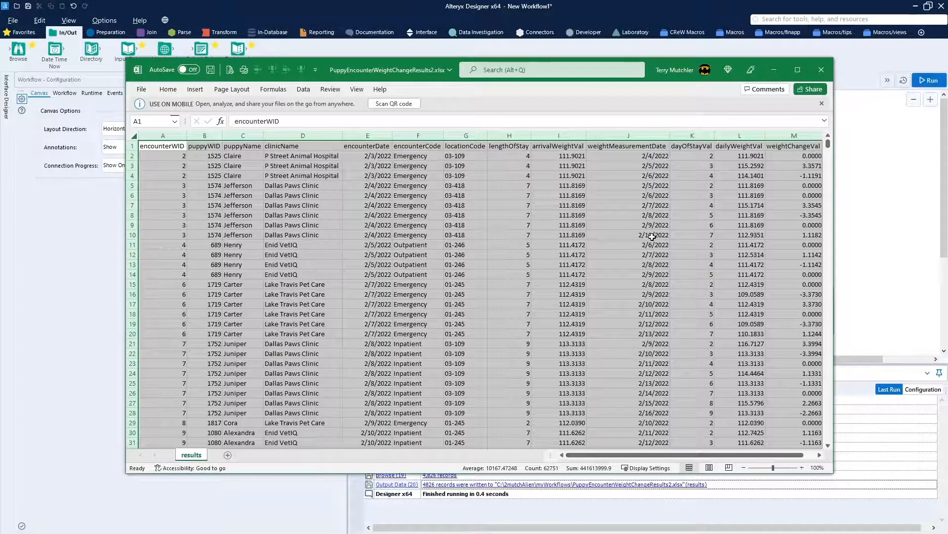
click(820, 71)
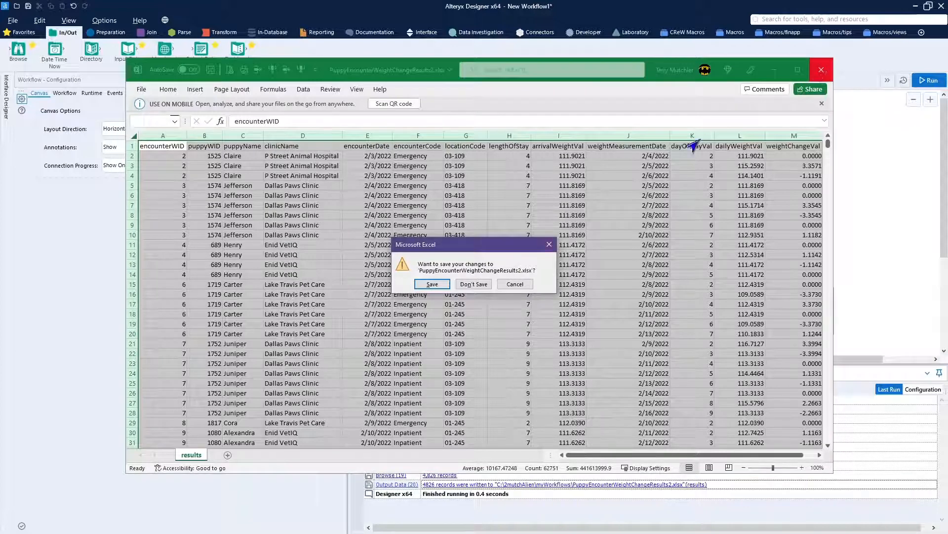
click(432, 286)
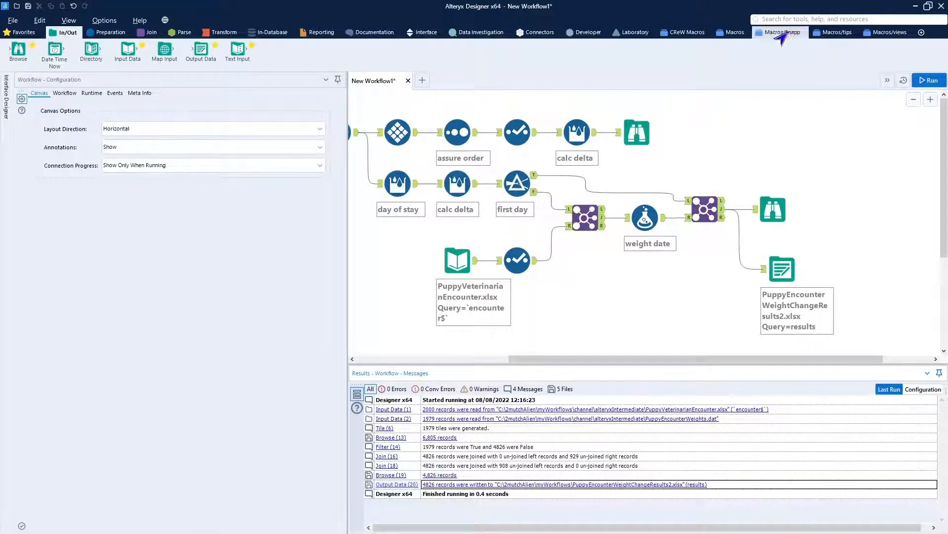
double_click(706, 15)
drag(572, 40, 0, 56)
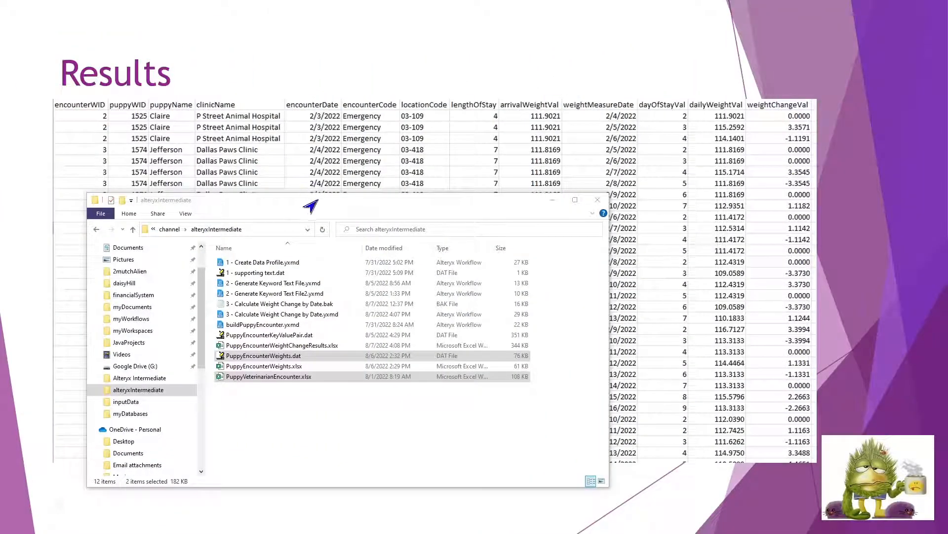
drag(313, 200, 0, 198)
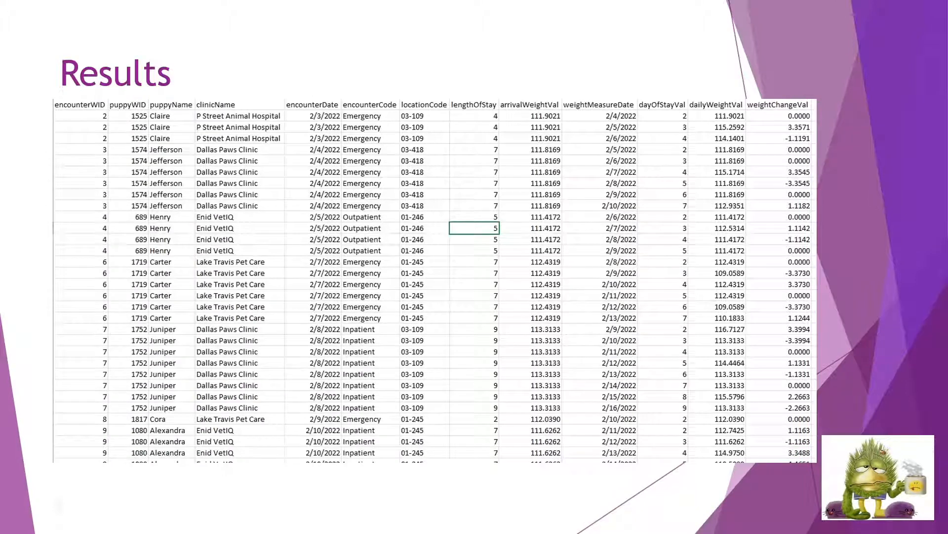
click(214, 46)
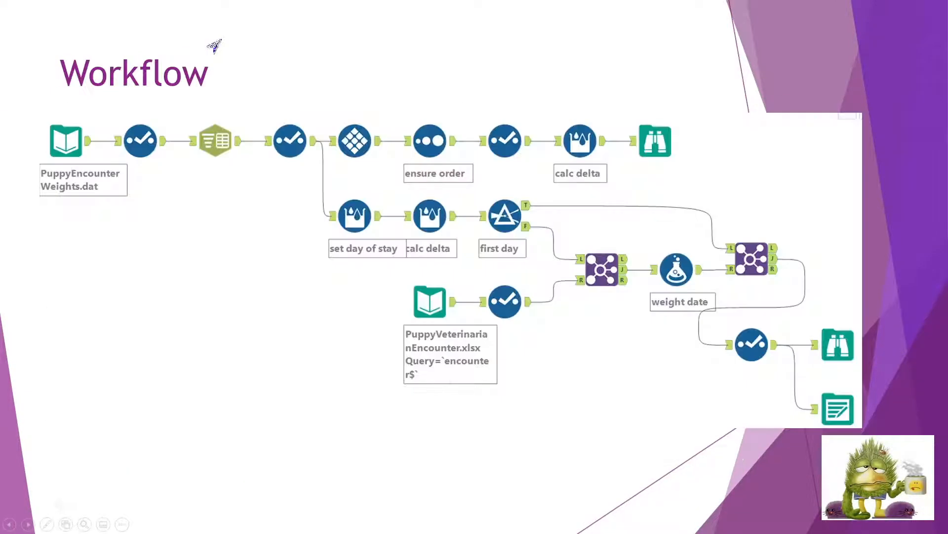